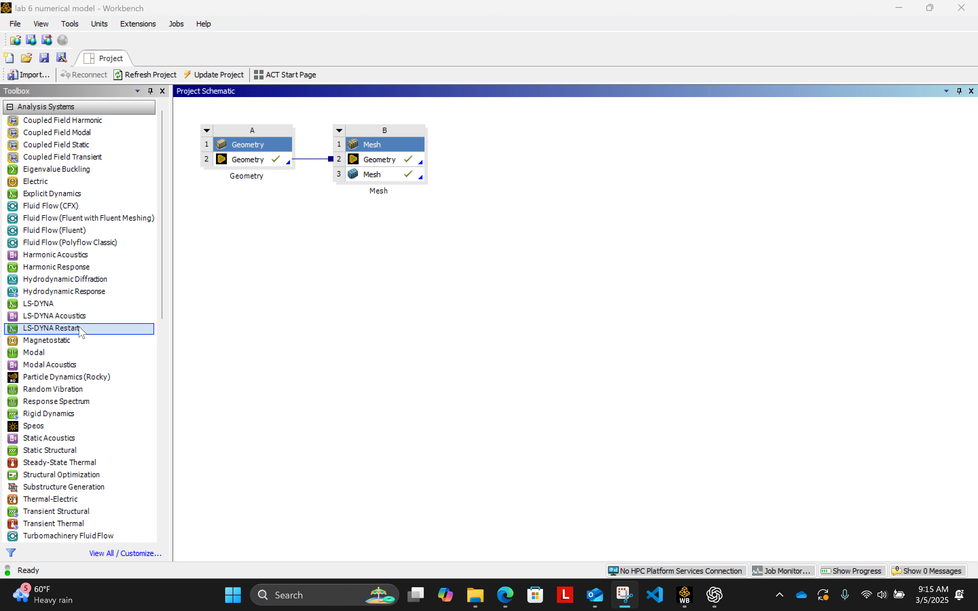
Add a Fluid Flow (Fluent) analysis system linked to the geometry and mesh of the existing Mesh system.
scroll(83, 259, down, 1)
scroll(78, 218, up, 1)
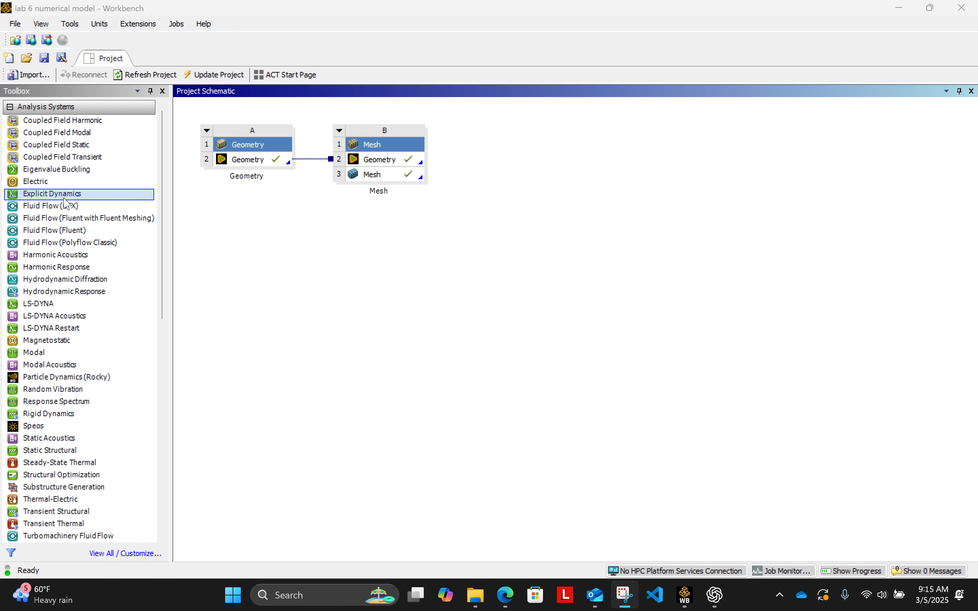
click(66, 234)
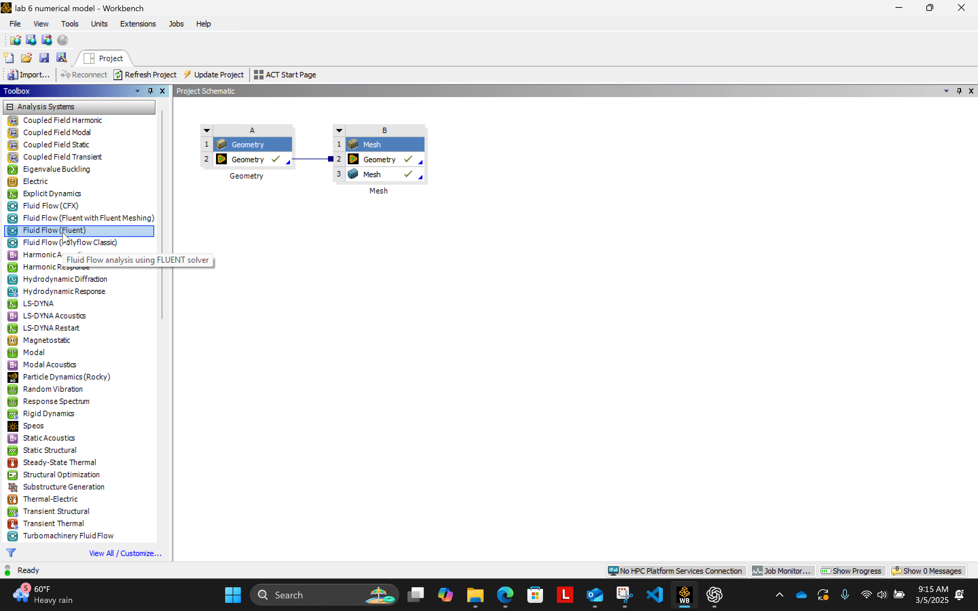
scroll(61, 340, down, 8)
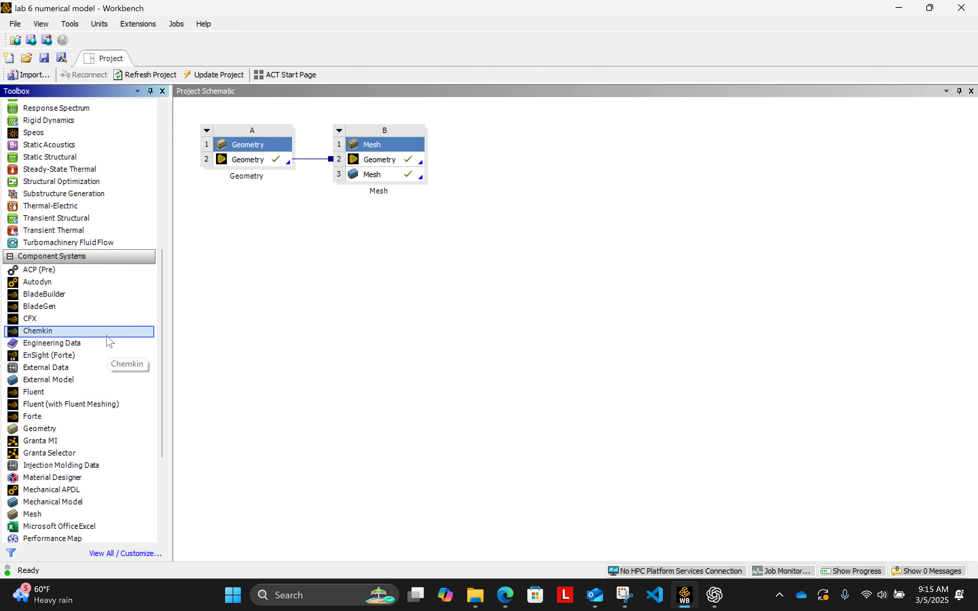
scroll(109, 341, down, 4)
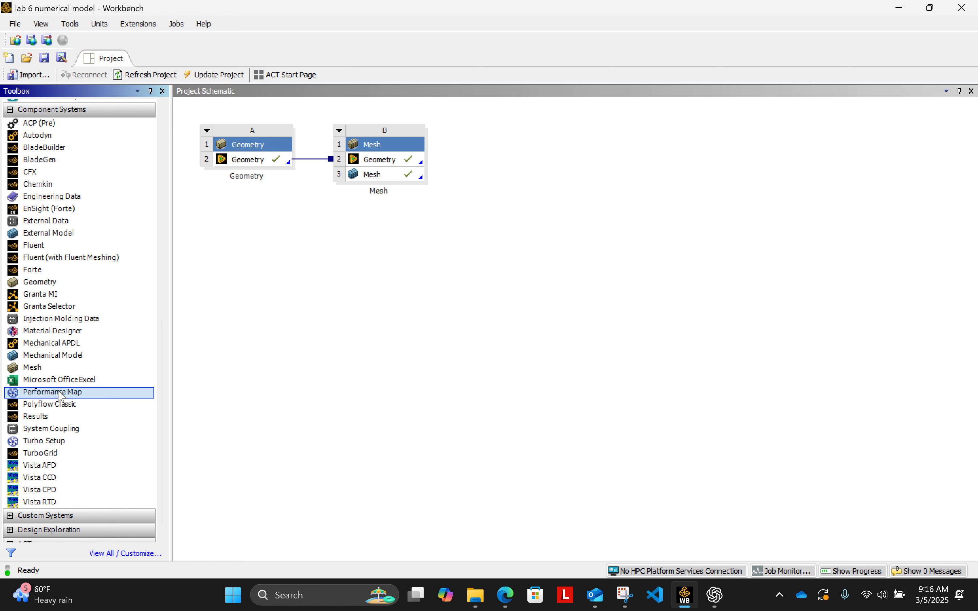
drag(163, 346, 162, 142)
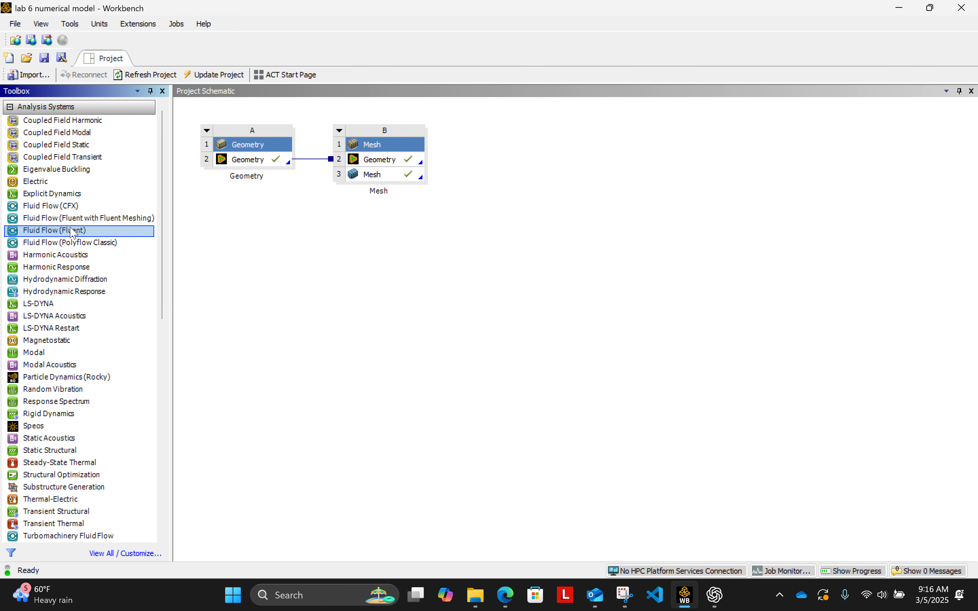
drag(61, 233, 381, 180)
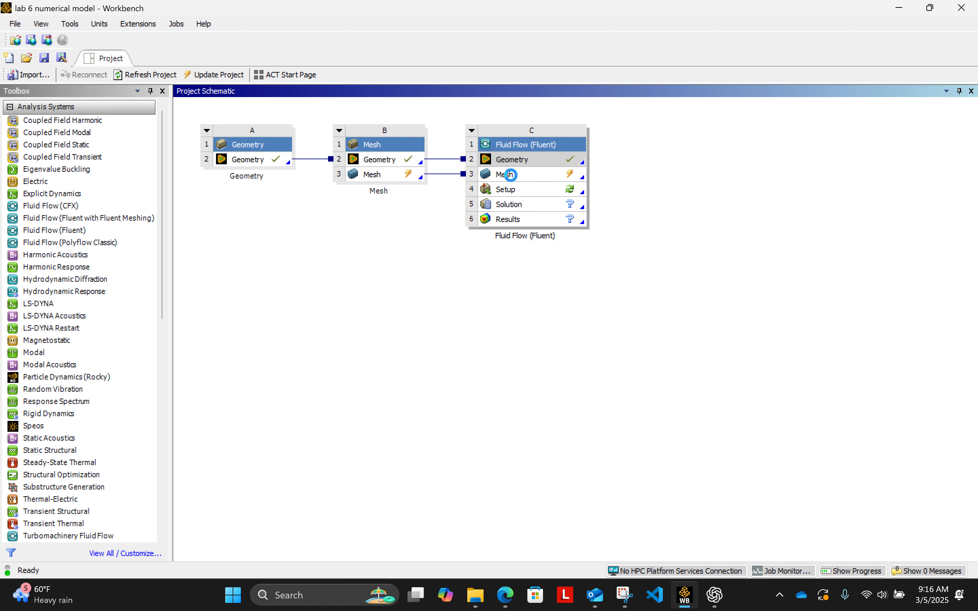
Update the Mesh cell of the standalone Mesh system so its data passes to the Fluent system.
click(511, 175)
right_click(511, 176)
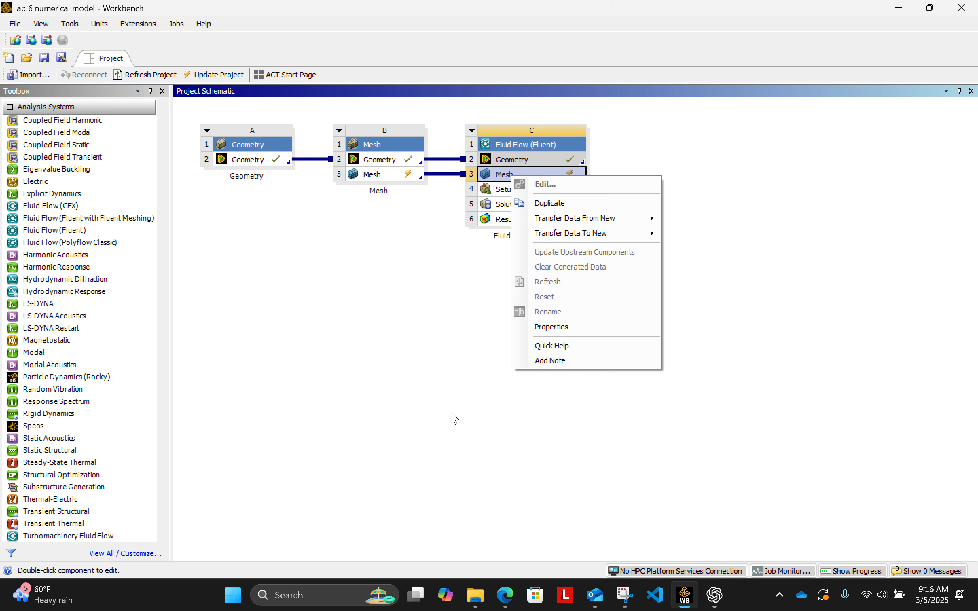
click(451, 388)
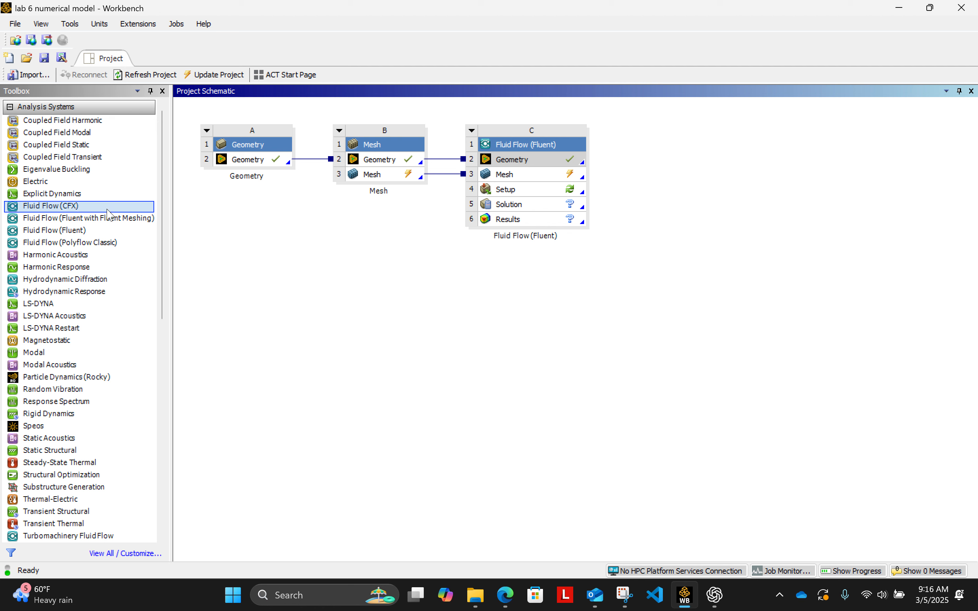
click(372, 178)
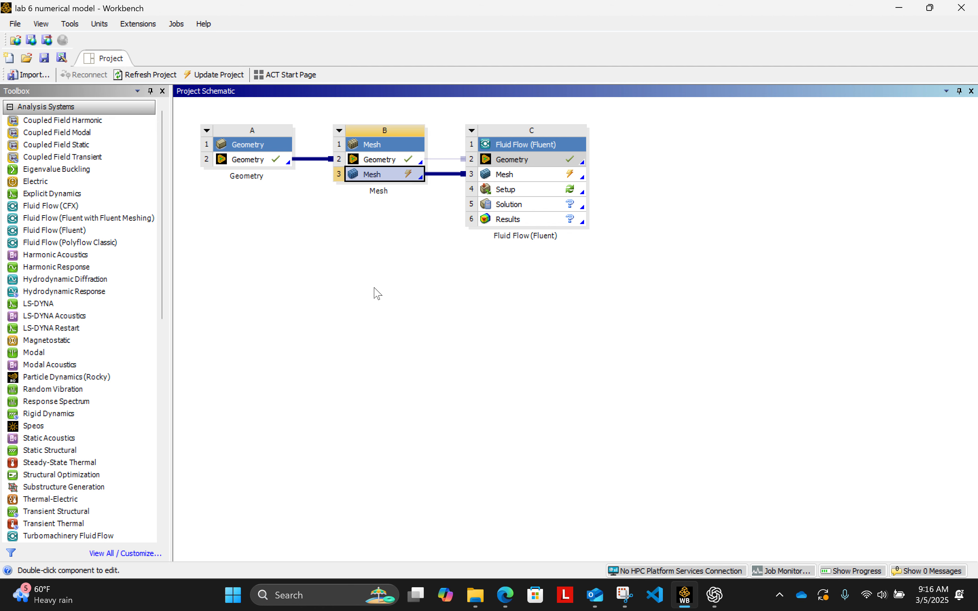
right_click(383, 174)
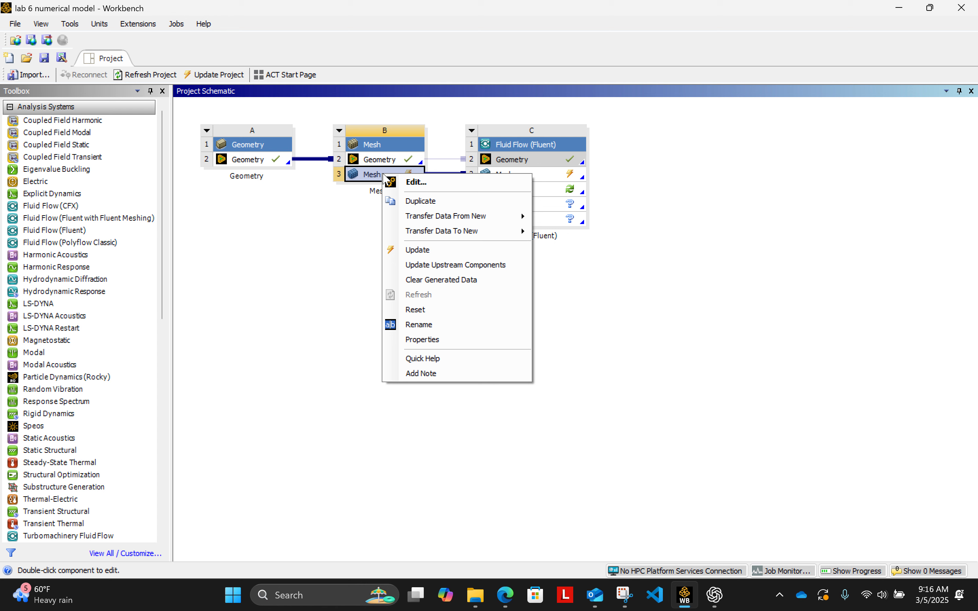
click(473, 255)
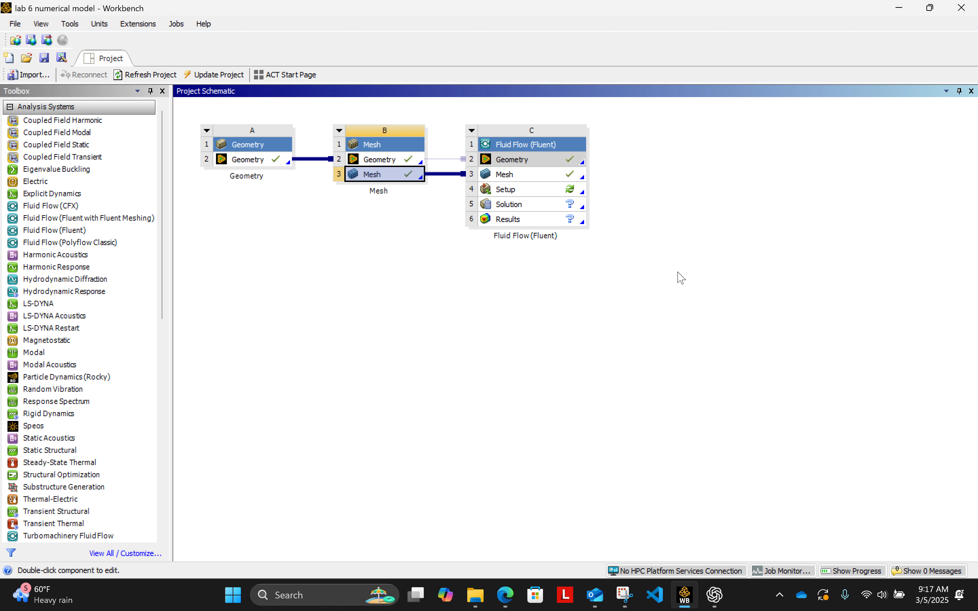
Open the Setup of the Fluid Flow (Fluent) system and set the launcher's solver processes to 4.
click(502, 196)
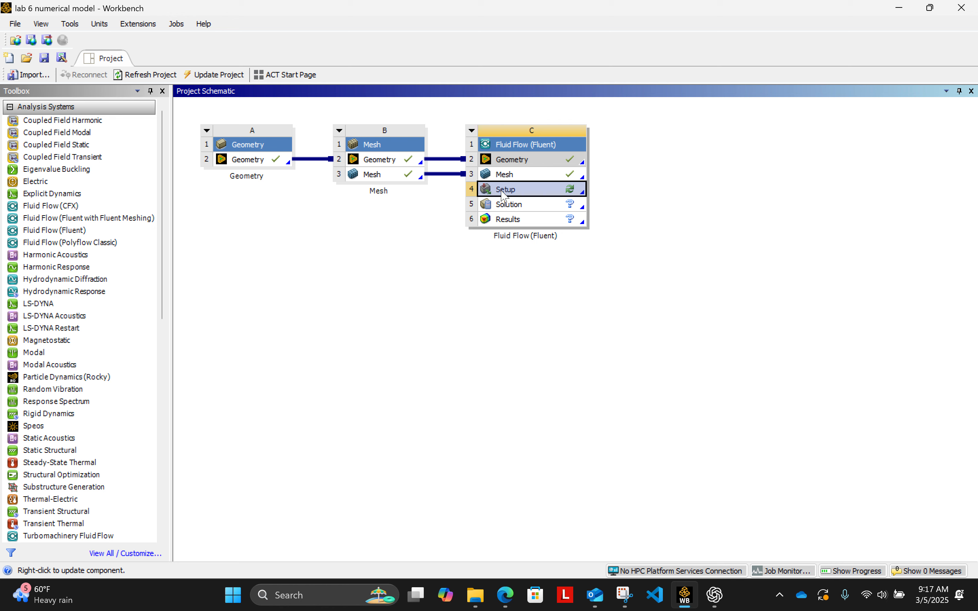
double_click(504, 197)
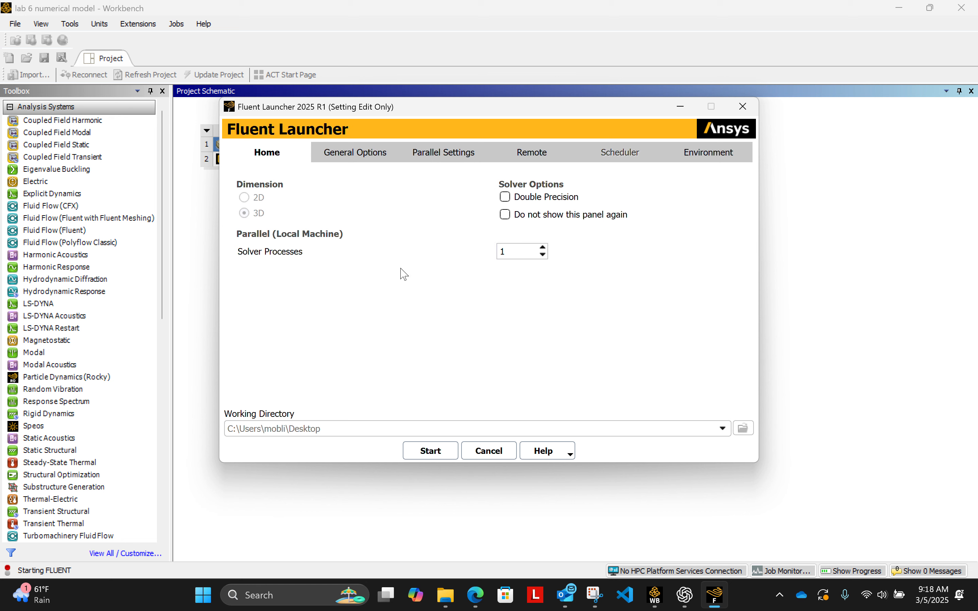
click(543, 247)
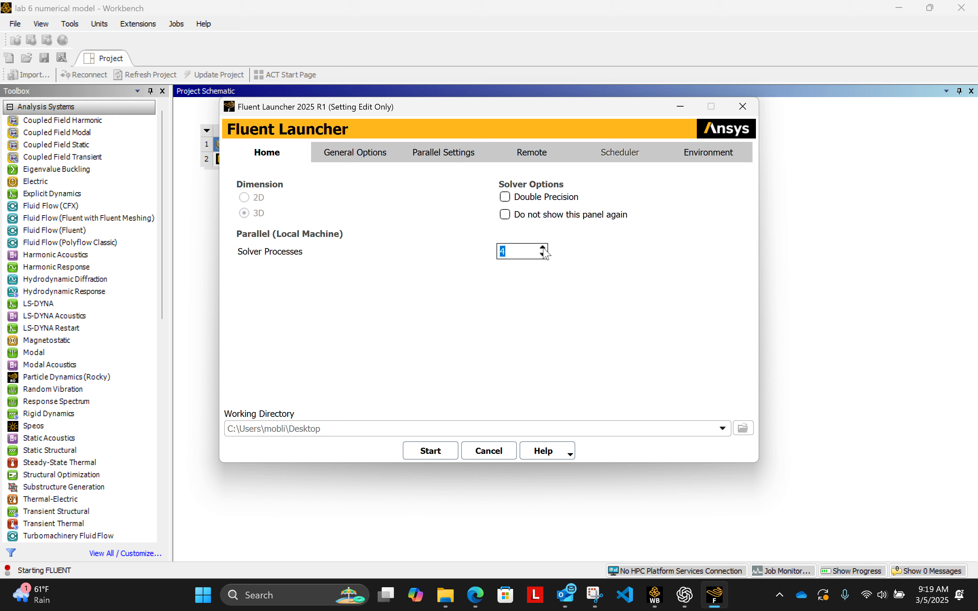
click(525, 249)
Review the Fluent Launcher's general, parallel, remote and environment settings and return to the home settings.
click(357, 155)
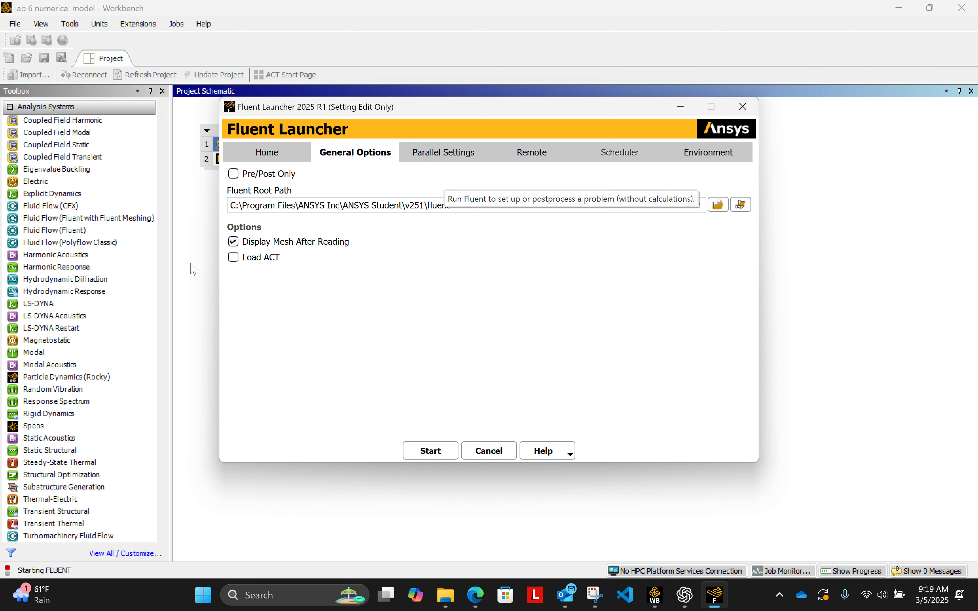
click(460, 161)
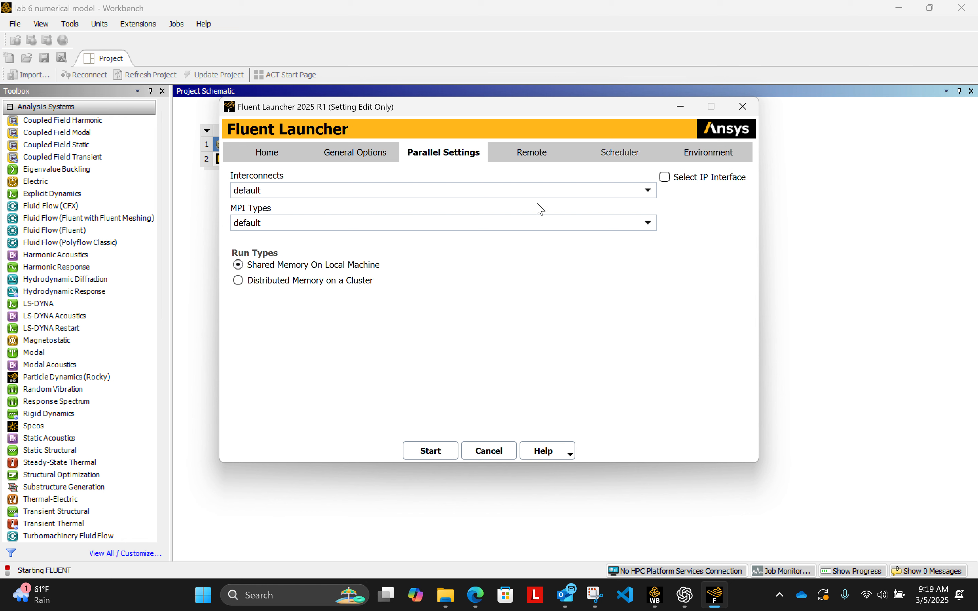
click(531, 157)
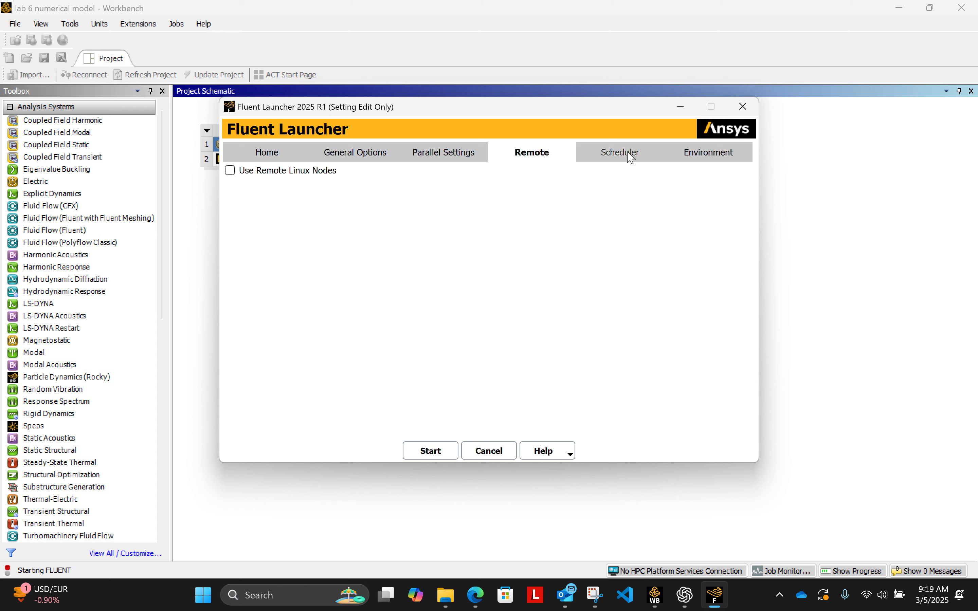
click(725, 154)
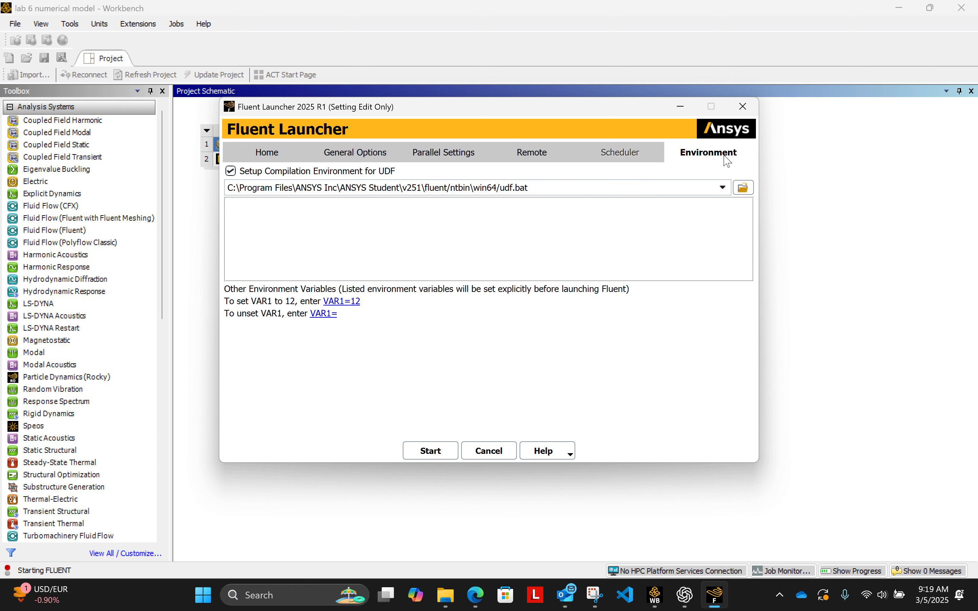
click(545, 157)
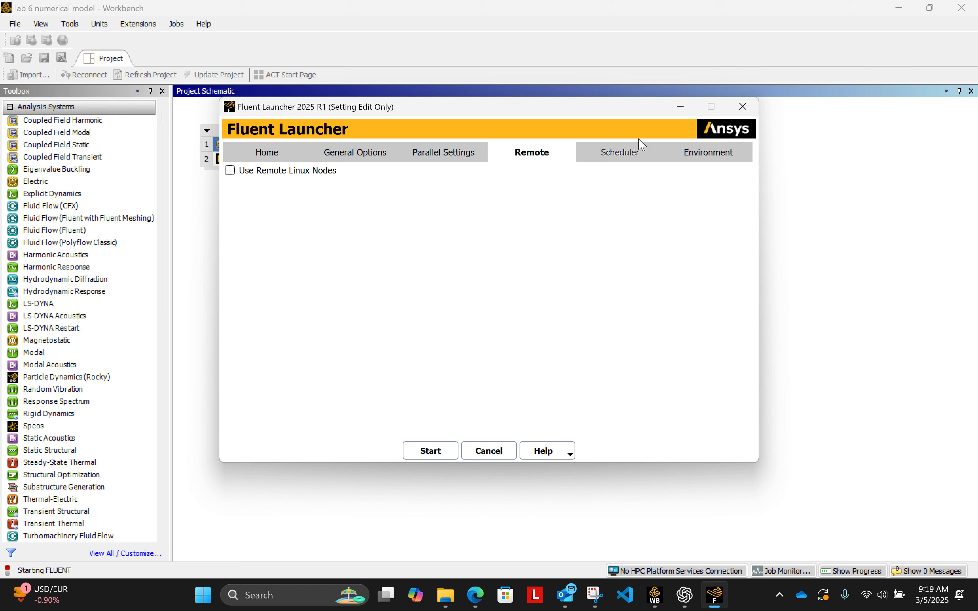
click(710, 155)
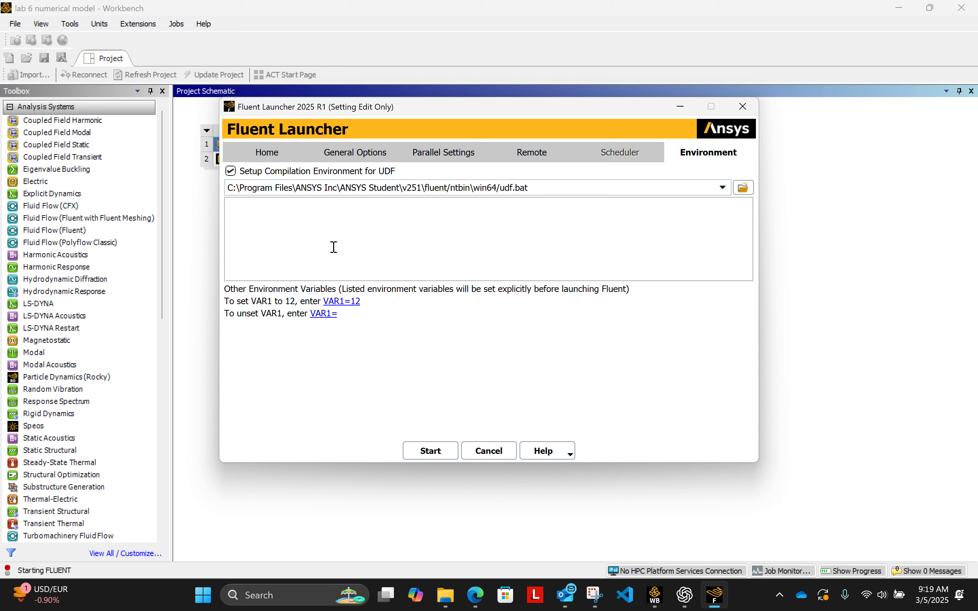
click(523, 158)
click(478, 158)
click(338, 155)
click(278, 159)
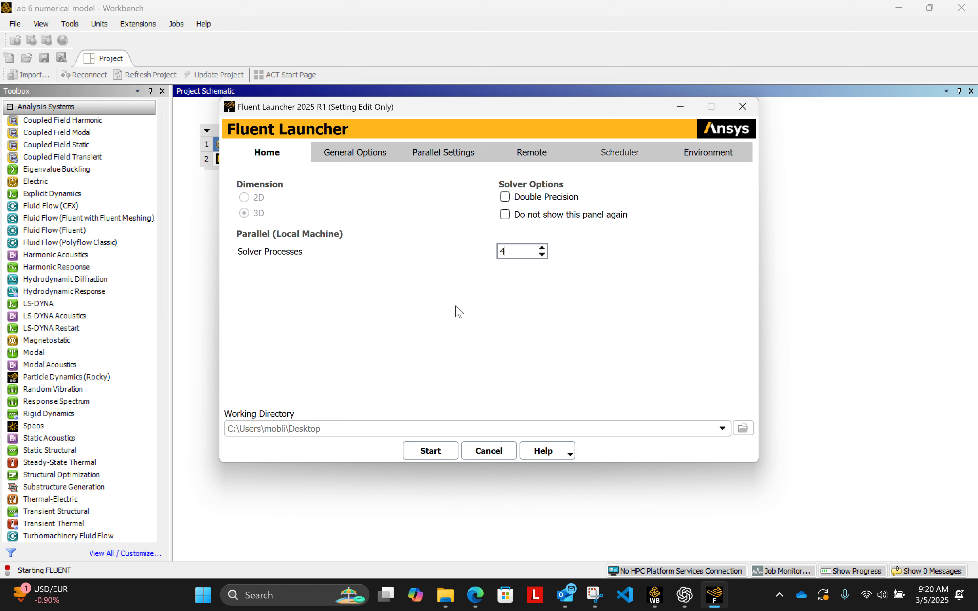
Start Fluent and allow its blocked processes to access public and private networks through Windows Firewall.
click(413, 457)
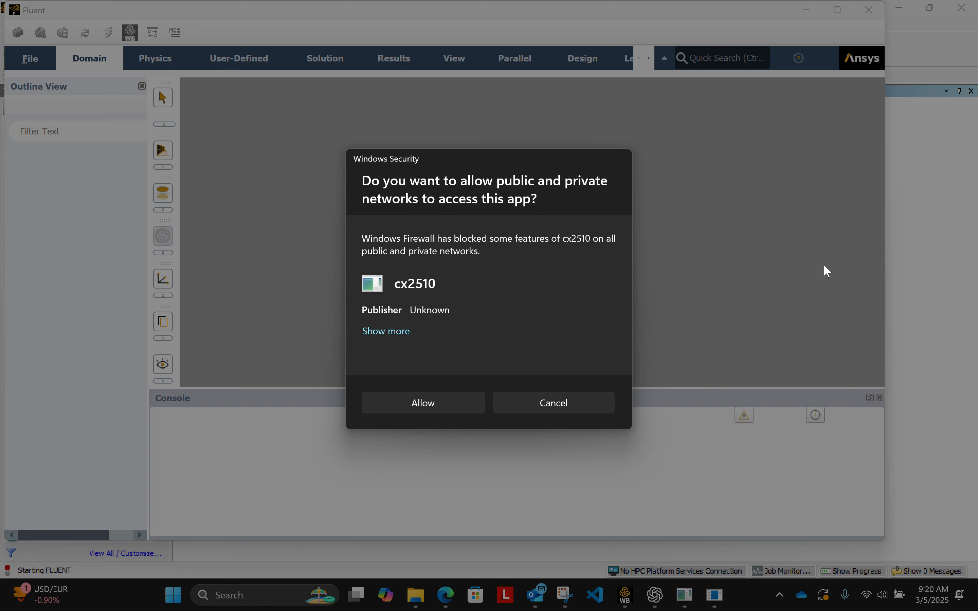
click(402, 403)
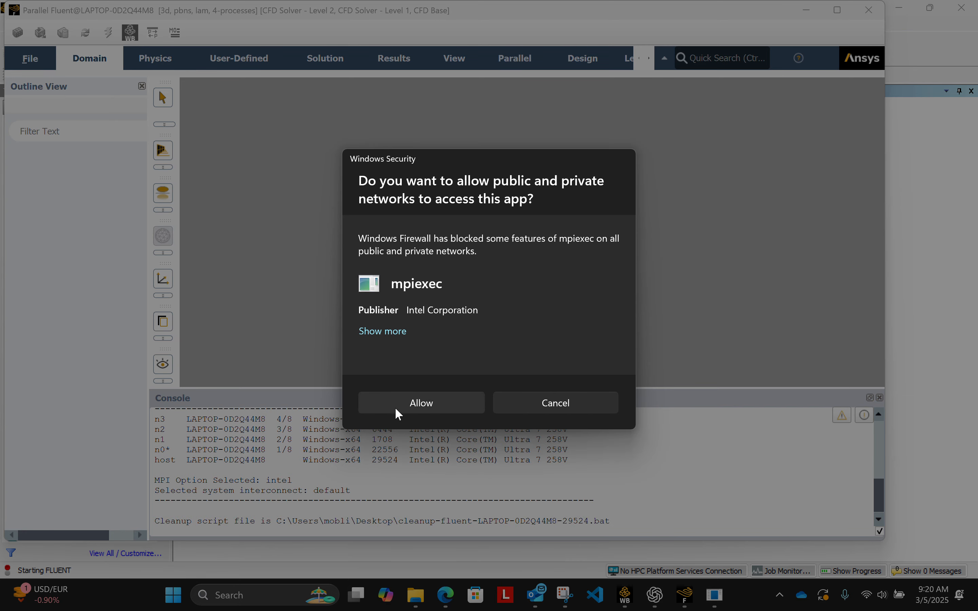
click(395, 407)
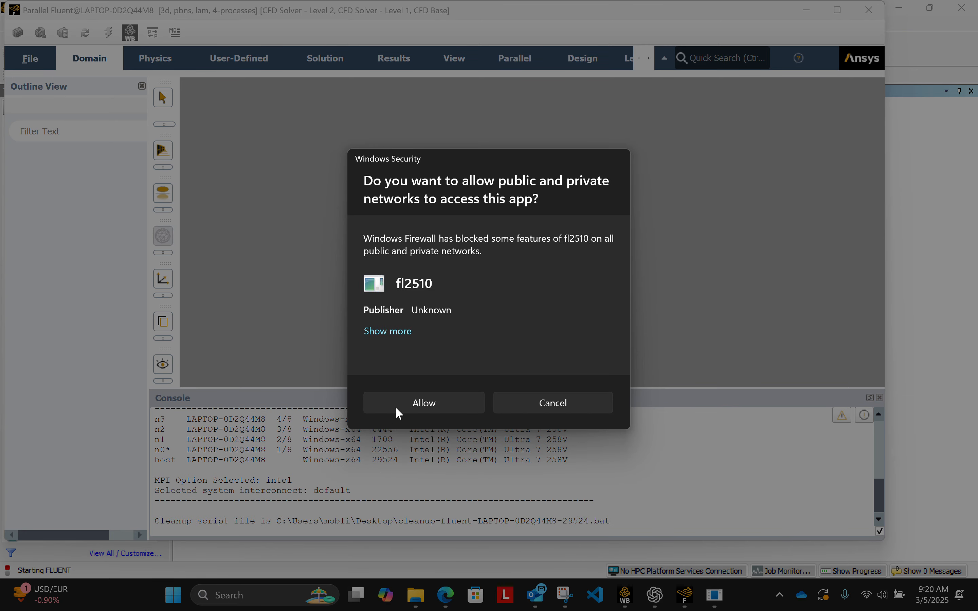
click(396, 408)
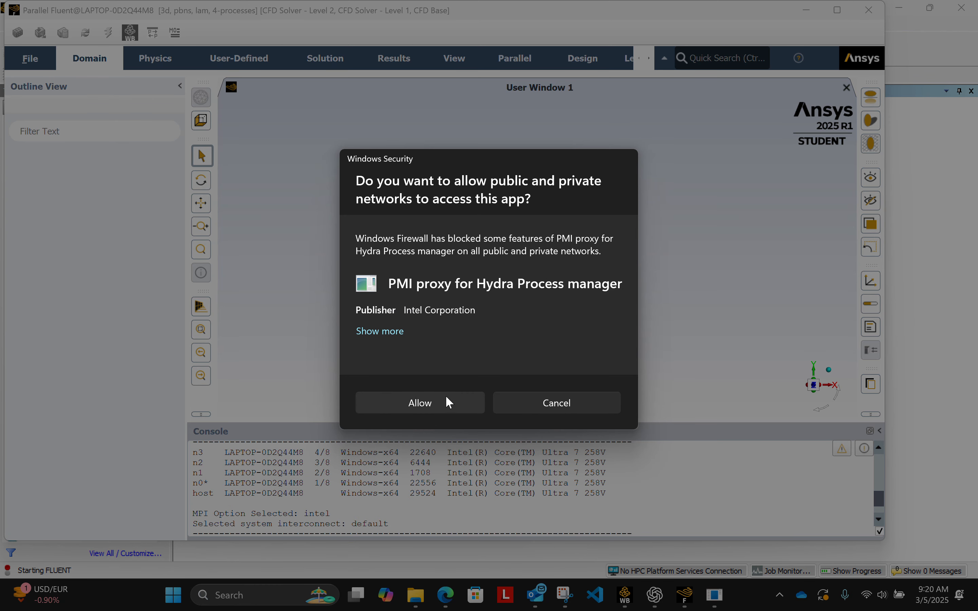
click(431, 404)
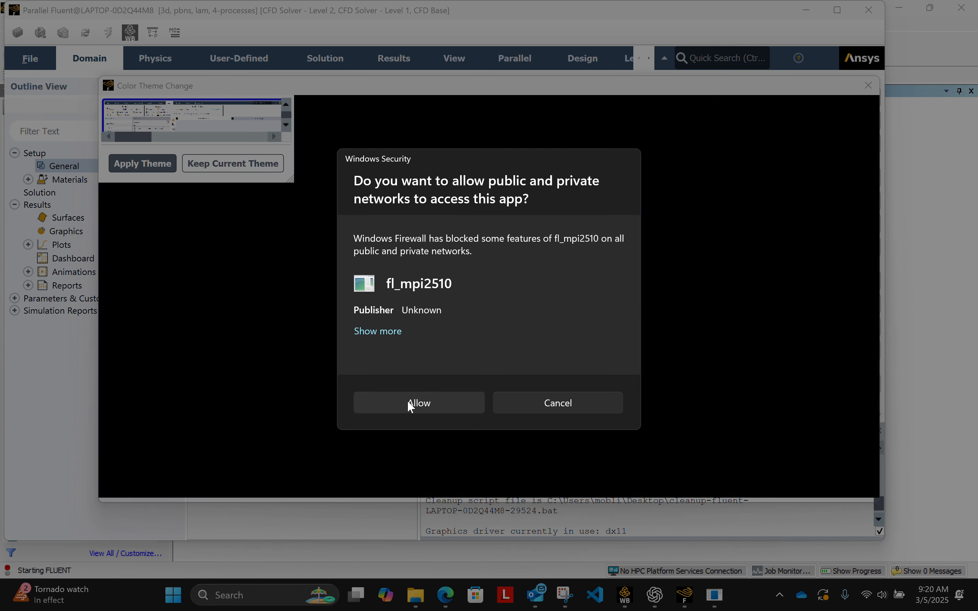
click(408, 400)
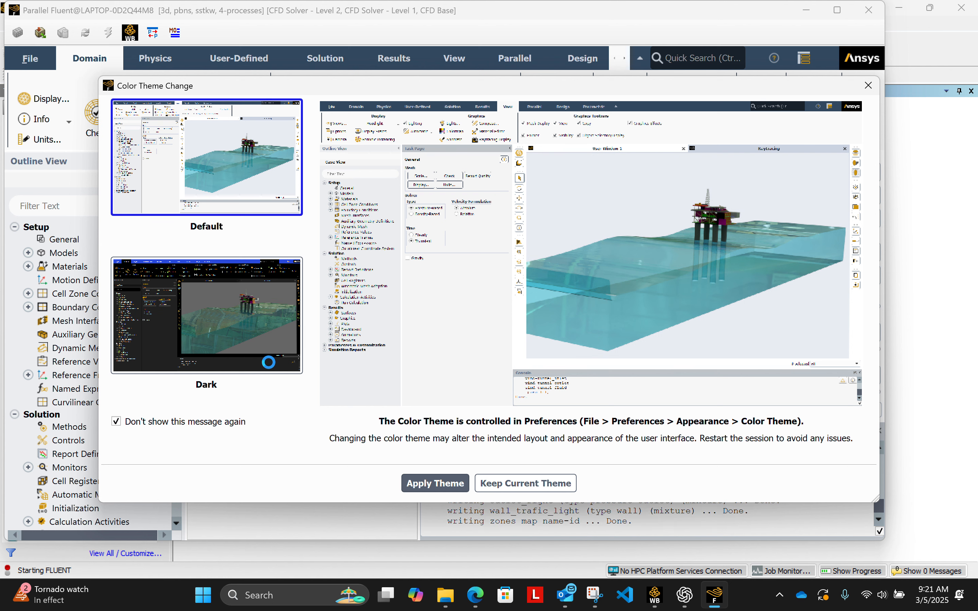
Apply the Dark color theme and dismiss the Key Behavioral Changes notice with its repeat display turned off.
click(280, 284)
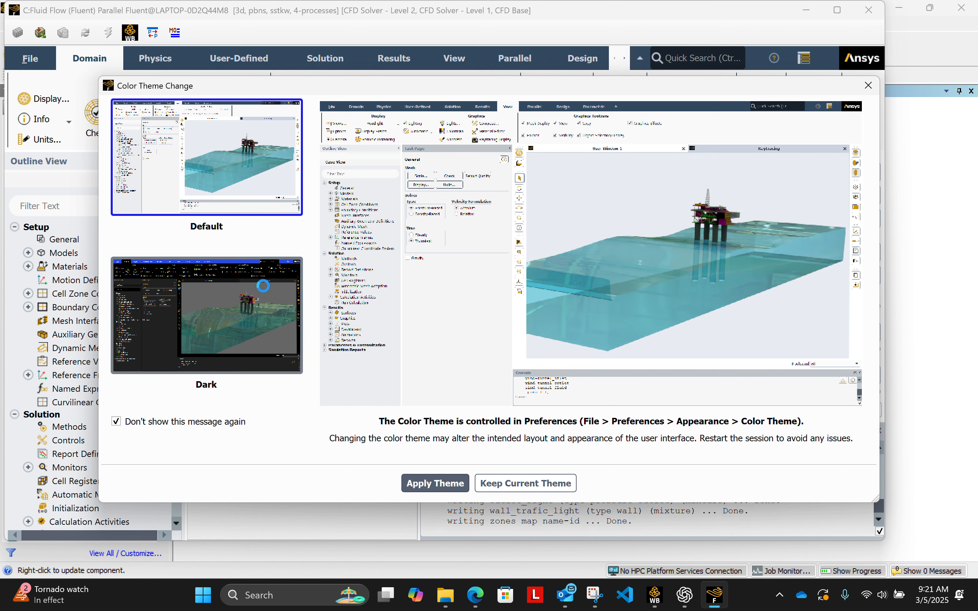
click(431, 484)
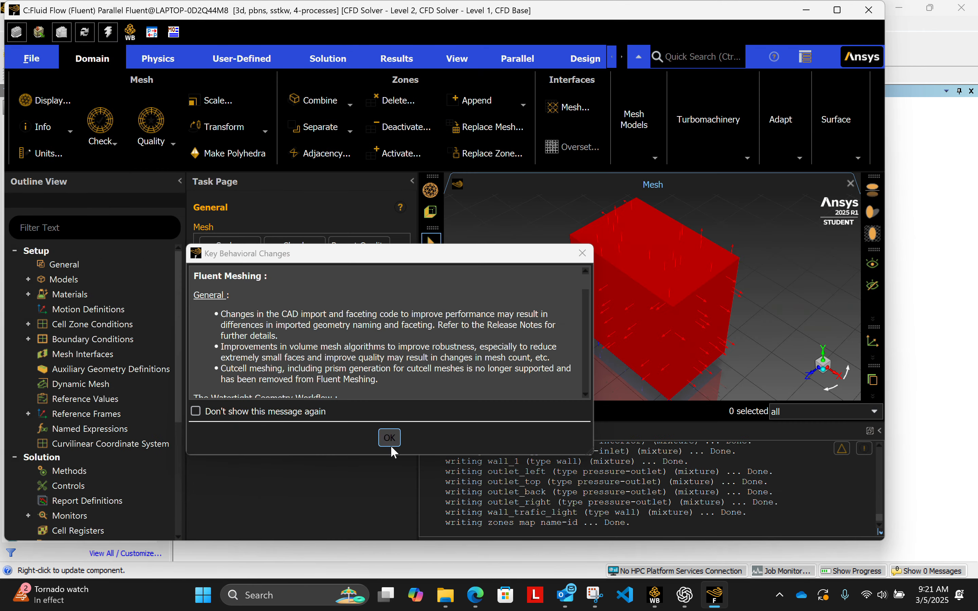
click(389, 438)
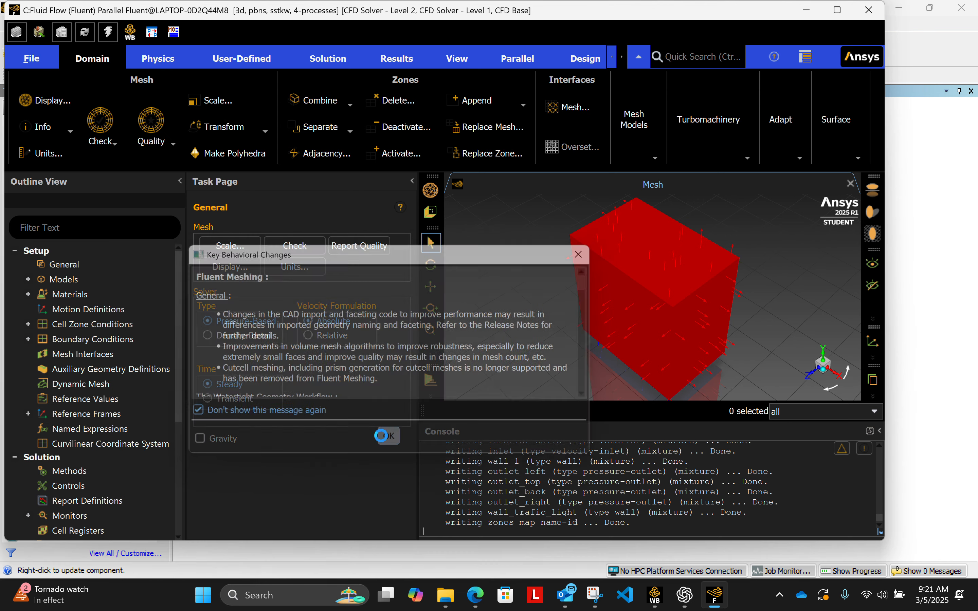
click(837, 10)
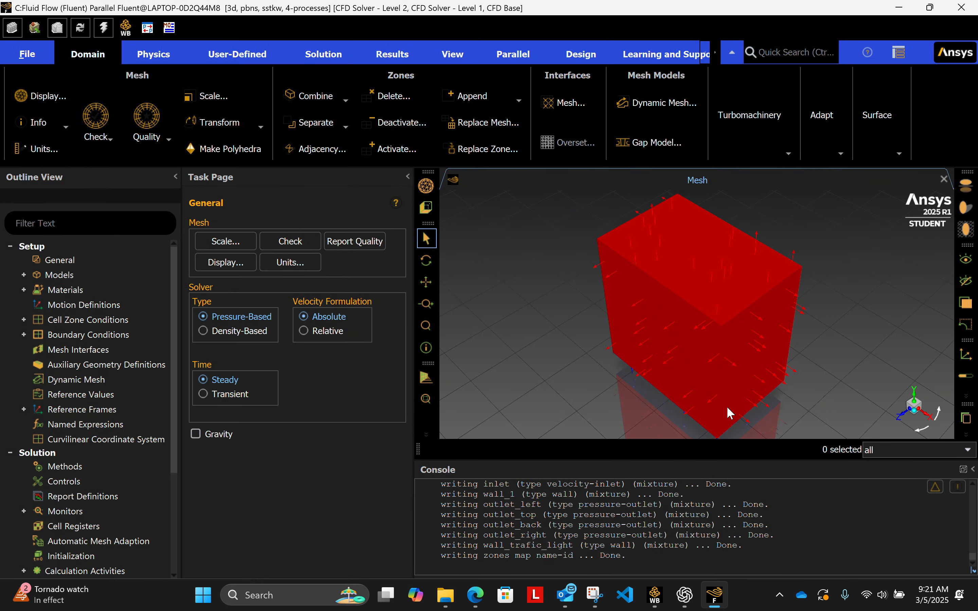
Inspect the box-shaped mesh domain and its inlet, outlet and wall faces from several sides, and restore the isometric view.
mouse_move(757, 351)
mouse_down()
mouse_move(792, 294)
mouse_move(851, 266)
mouse_move(744, 320)
mouse_move(776, 240)
mouse_move(723, 354)
mouse_move(699, 297)
mouse_up()
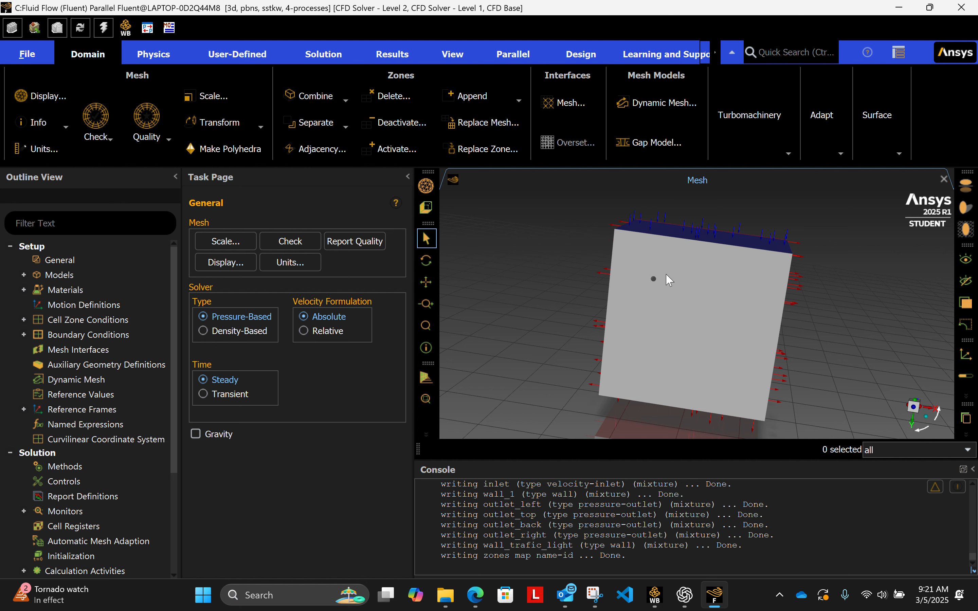
drag(723, 293, 634, 375)
drag(708, 292, 716, 345)
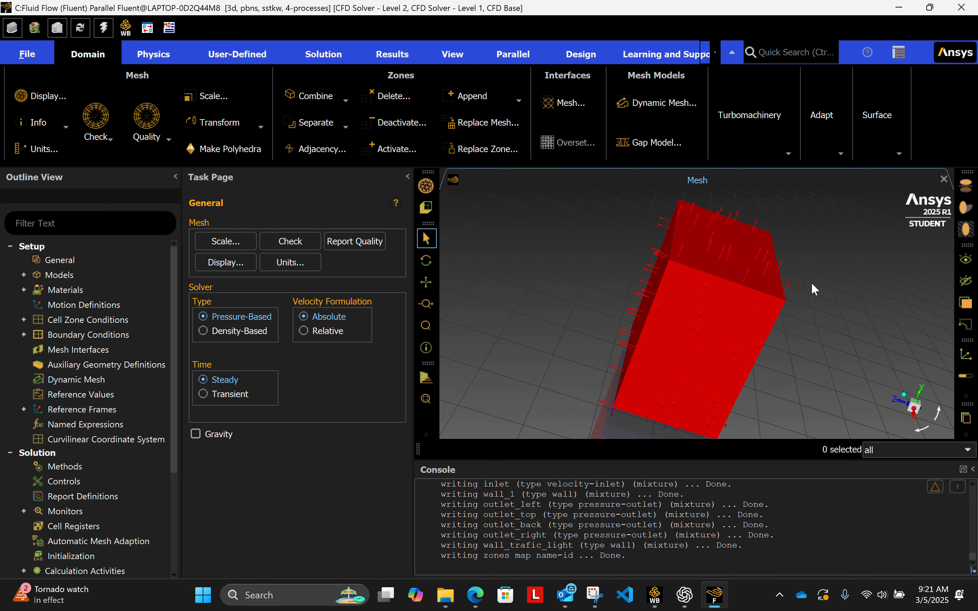
drag(814, 289, 680, 406)
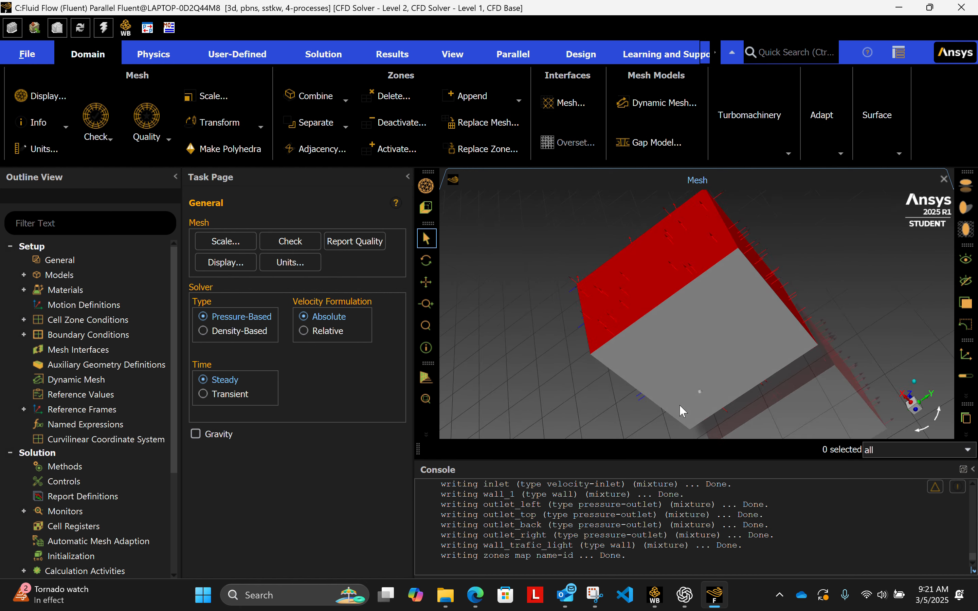
click(916, 382)
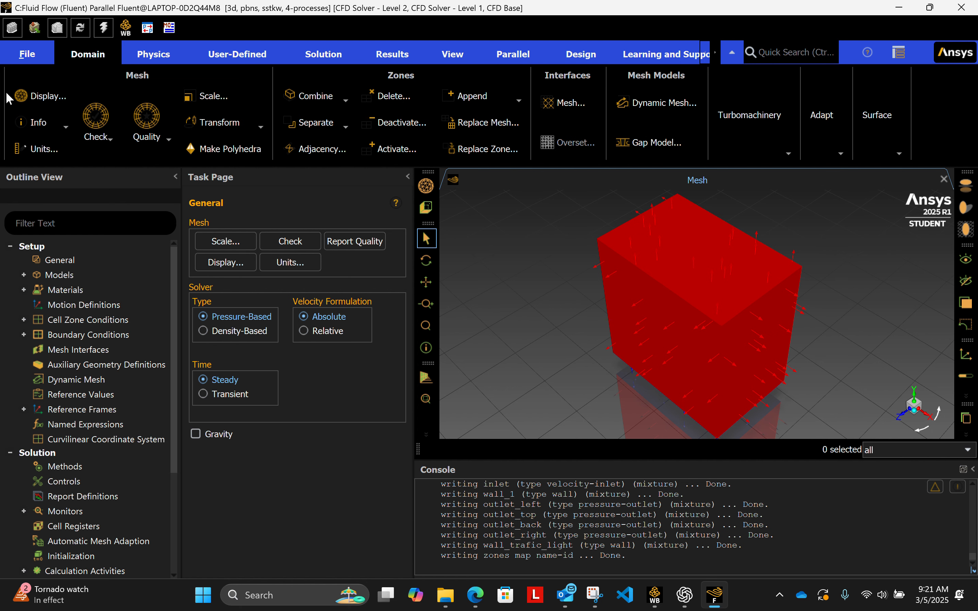
Look over the file commands and browse the unit options for quantities such as area, nucleation-rate and density*velocity without changing any.
click(37, 54)
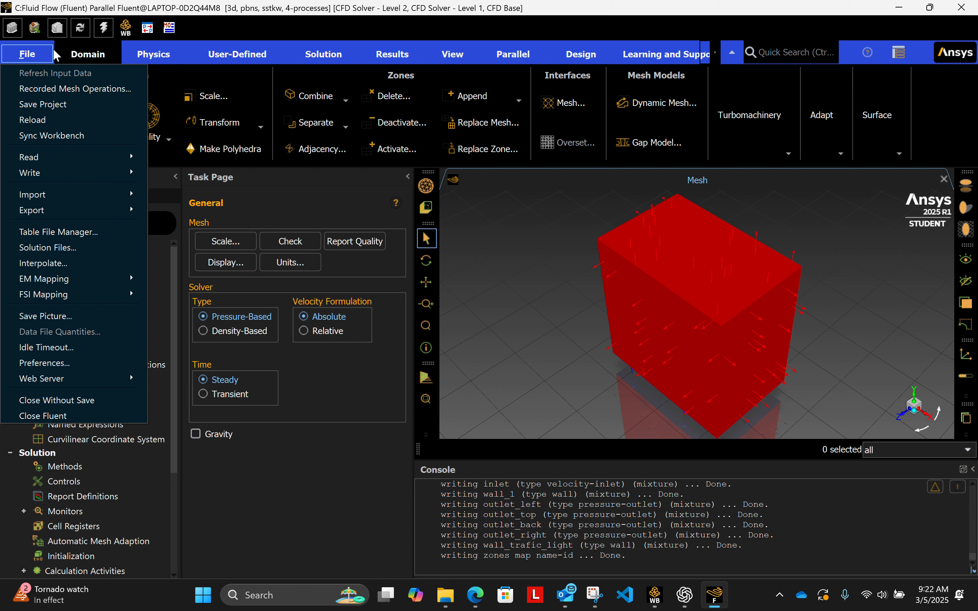
click(87, 52)
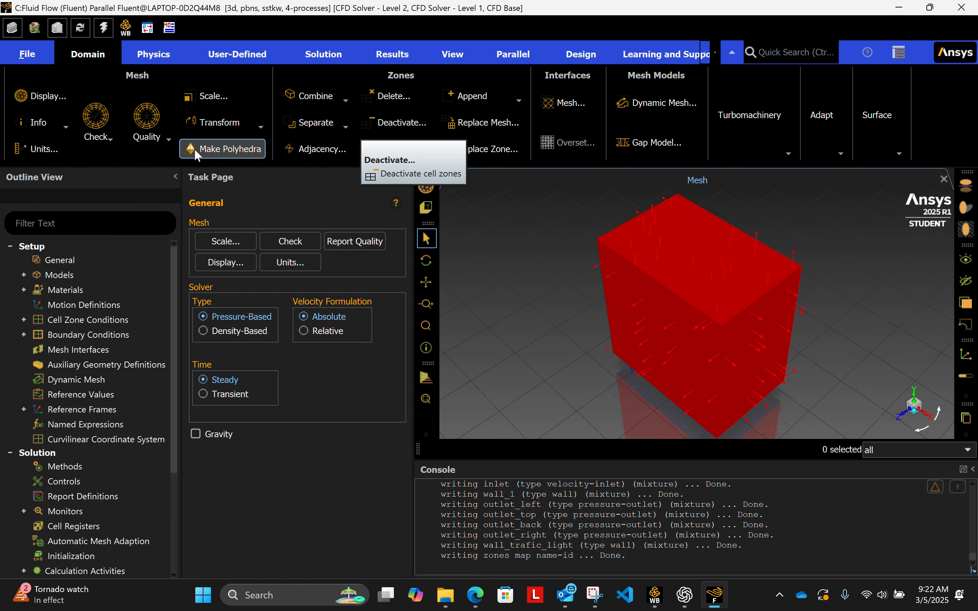
click(67, 154)
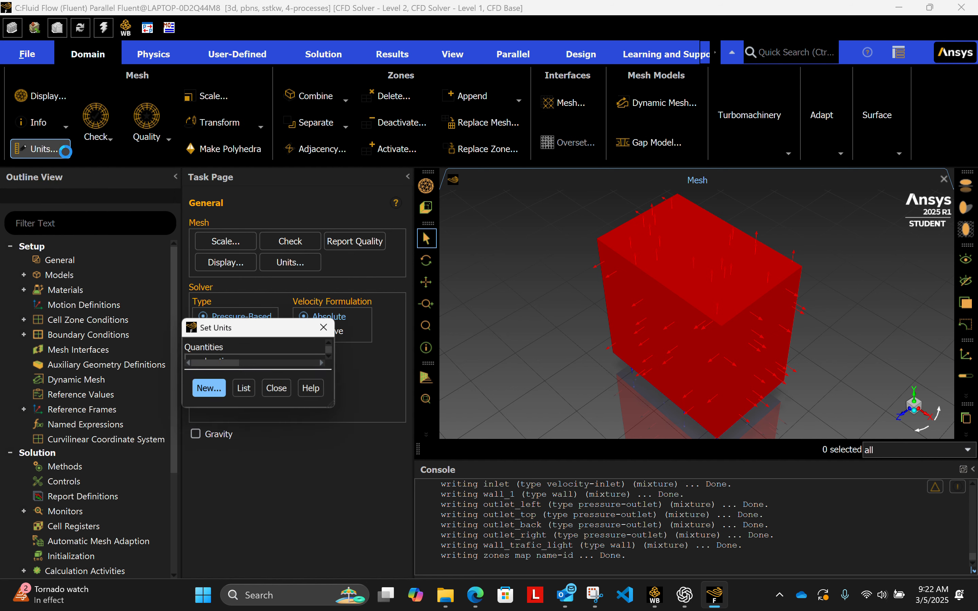
drag(312, 336, 334, 230)
click(302, 255)
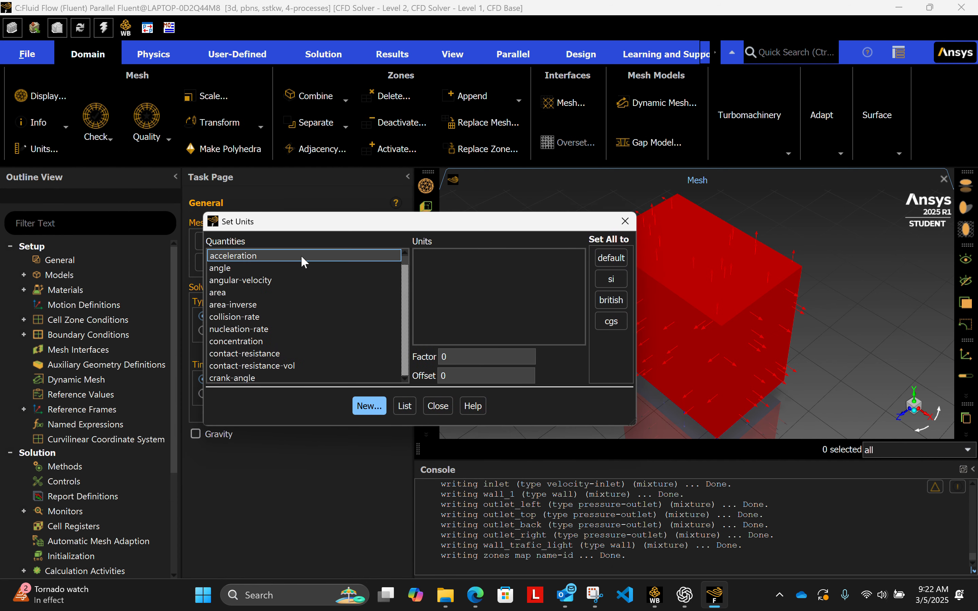
click(267, 269)
click(267, 280)
click(273, 292)
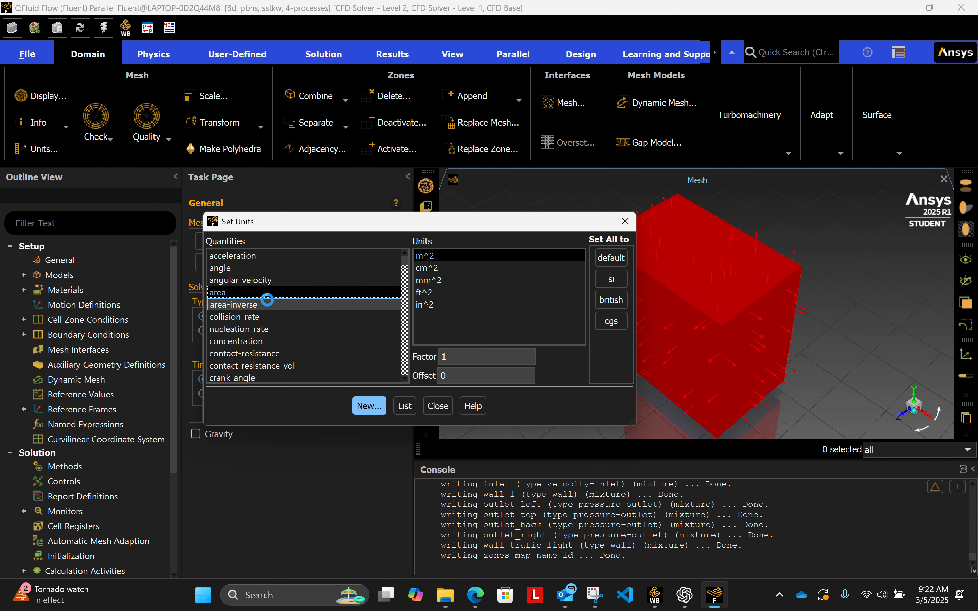
click(277, 304)
click(278, 316)
click(278, 329)
click(280, 341)
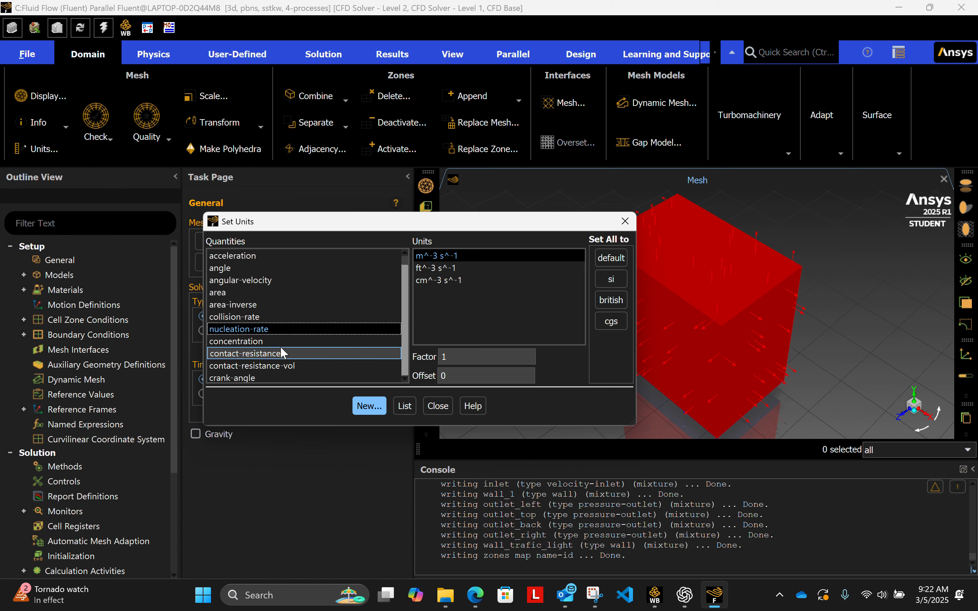
click(283, 353)
click(284, 364)
scroll(289, 344, down, 4)
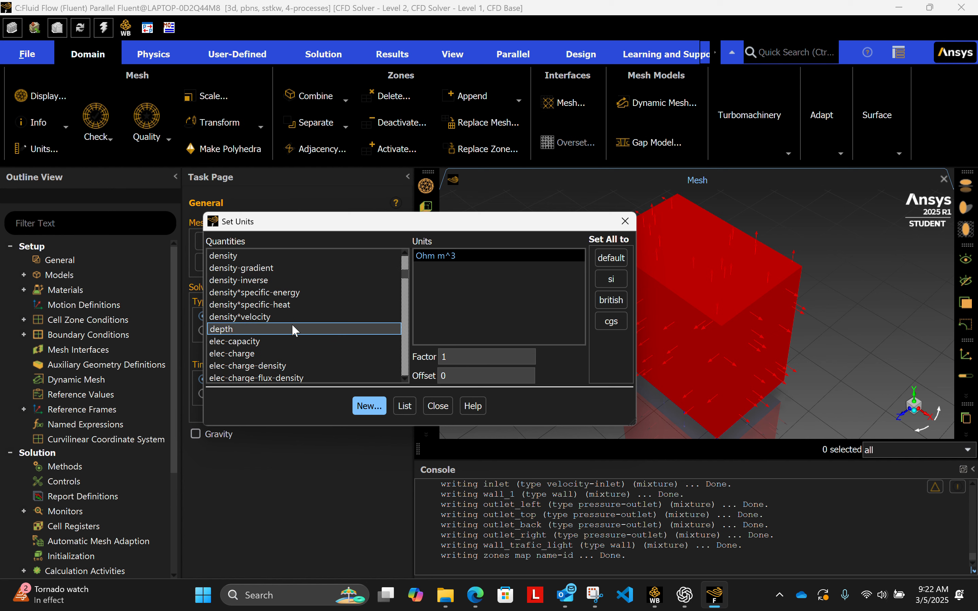
click(288, 280)
click(290, 292)
click(295, 317)
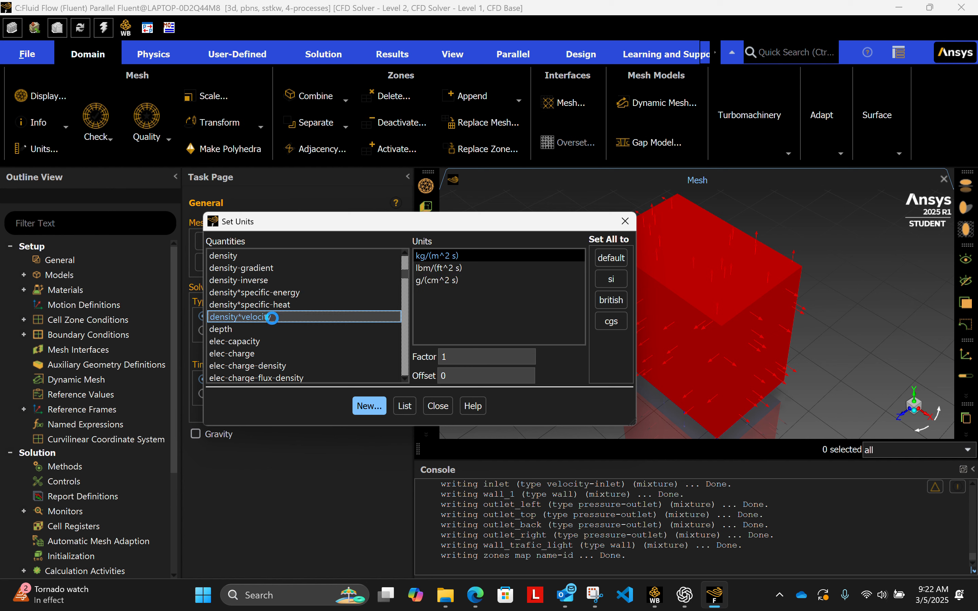
click(624, 222)
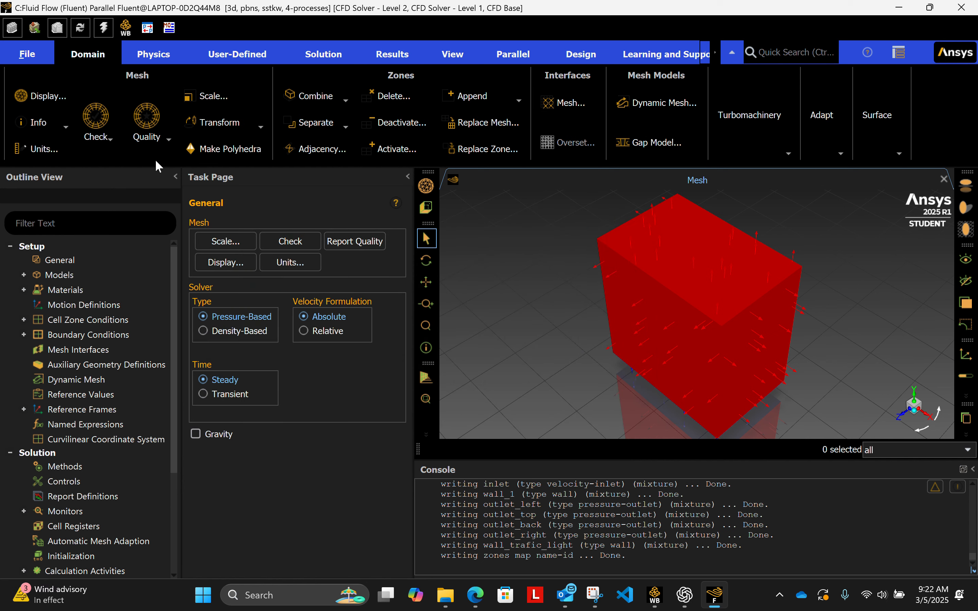
View the available mesh check and mesh quality options without running any of them.
click(105, 140)
click(158, 137)
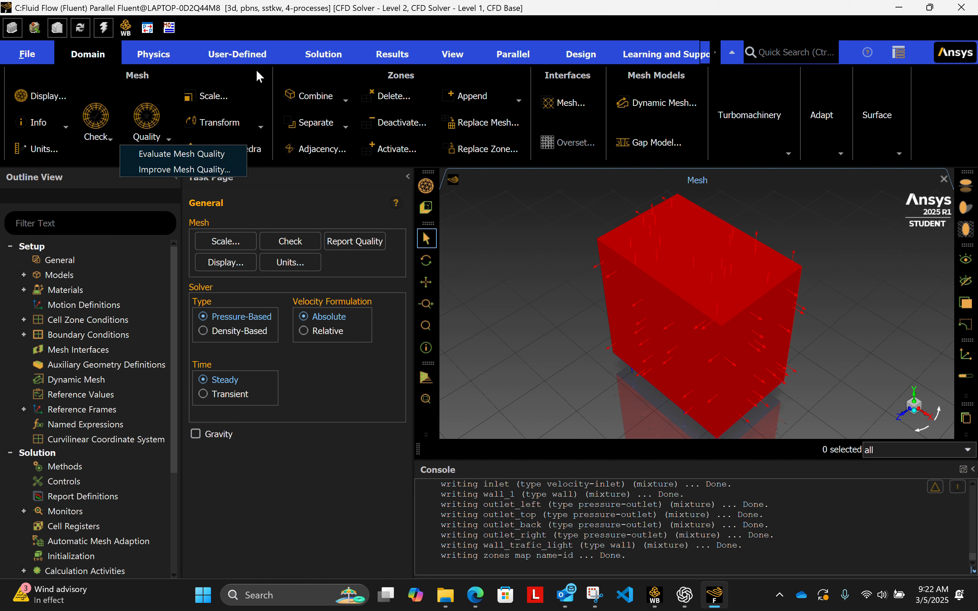
click(202, 27)
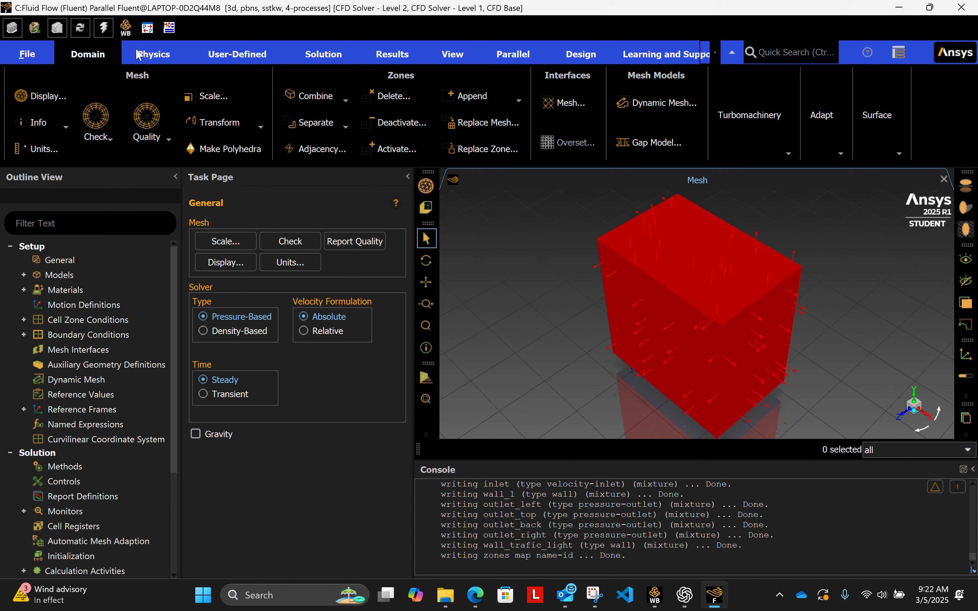
Survey the physics, user-defined, solution, results, view, parallel, design and learning commands, and return to the domain commands.
click(166, 56)
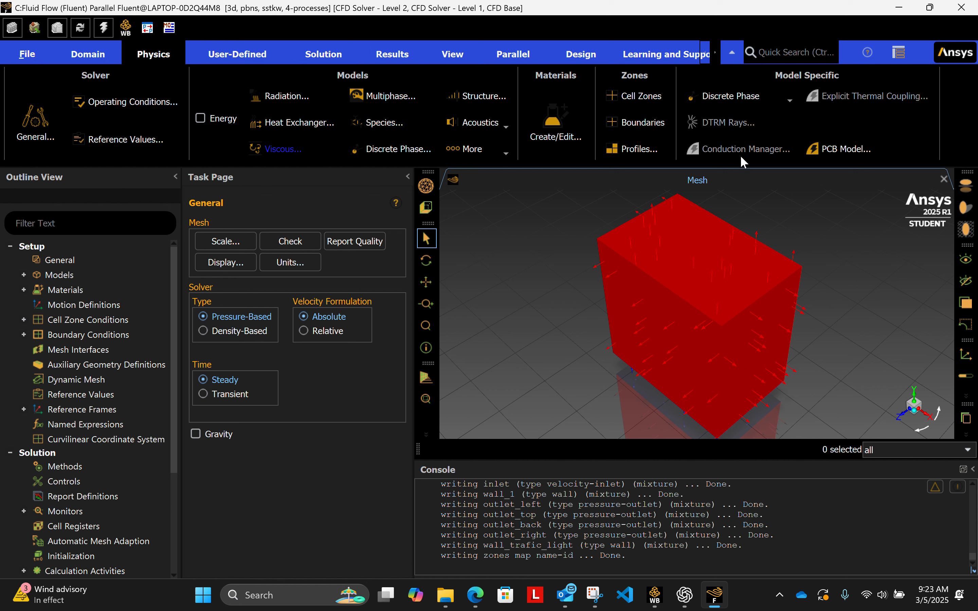
click(219, 55)
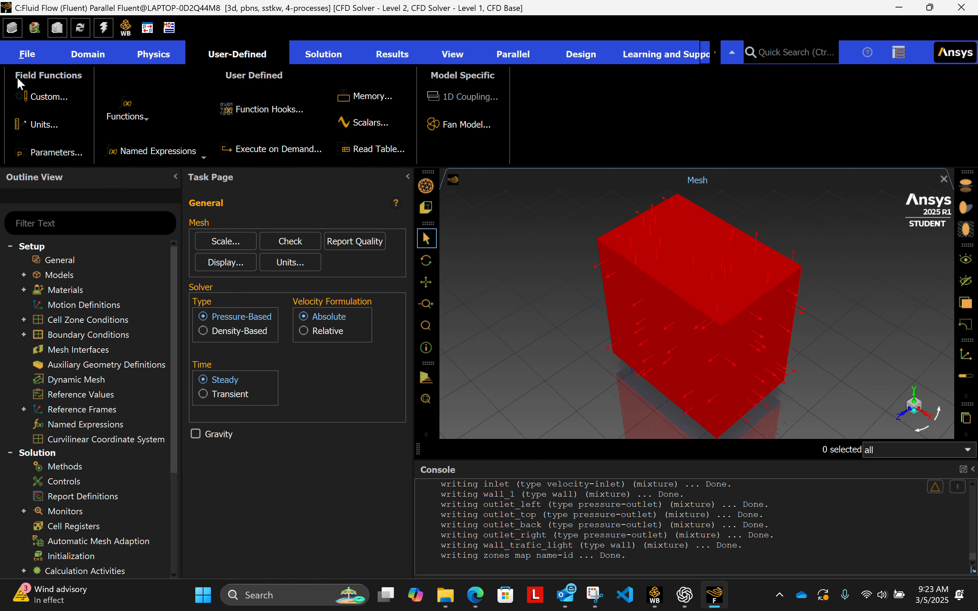
click(331, 59)
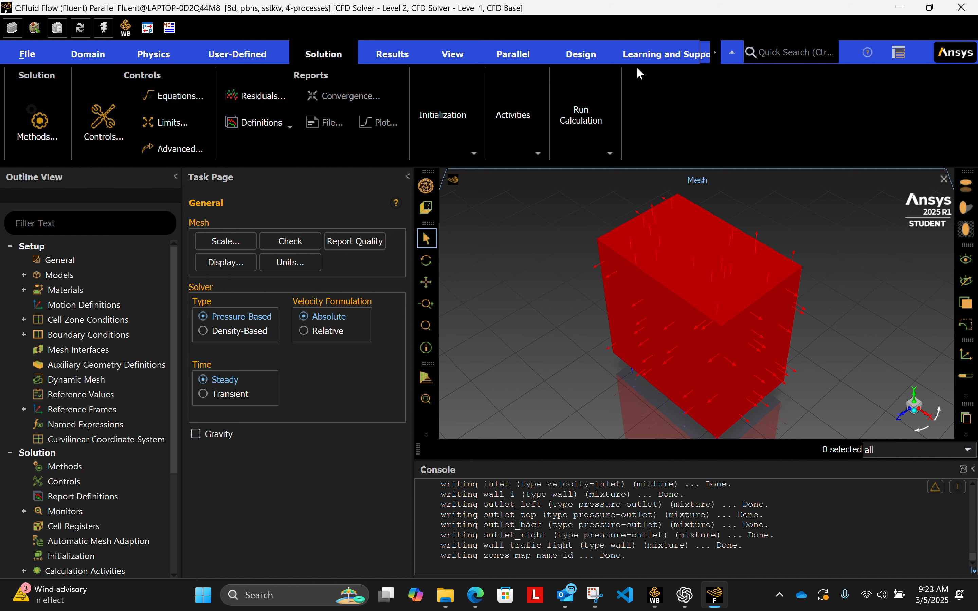
click(394, 62)
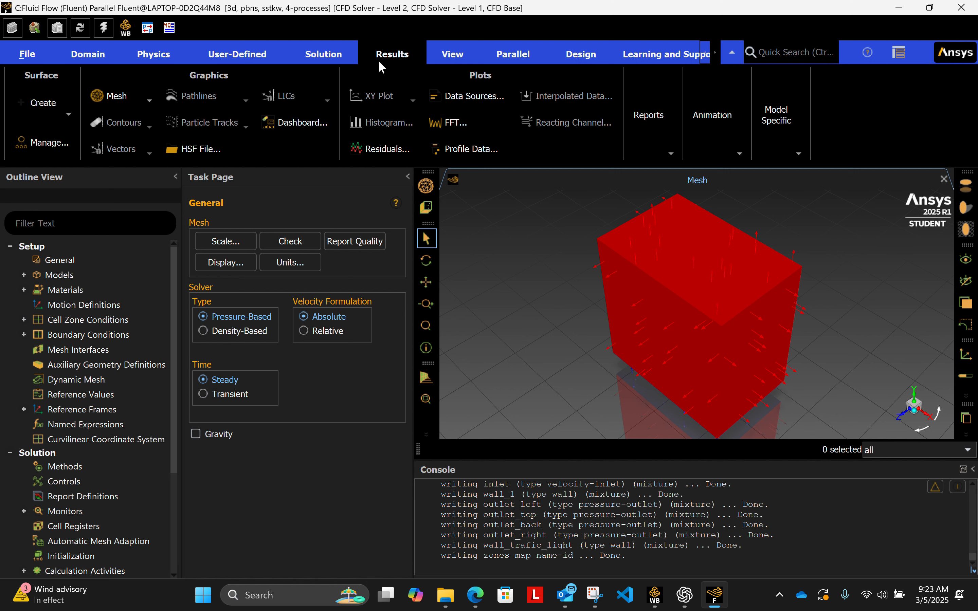
click(435, 54)
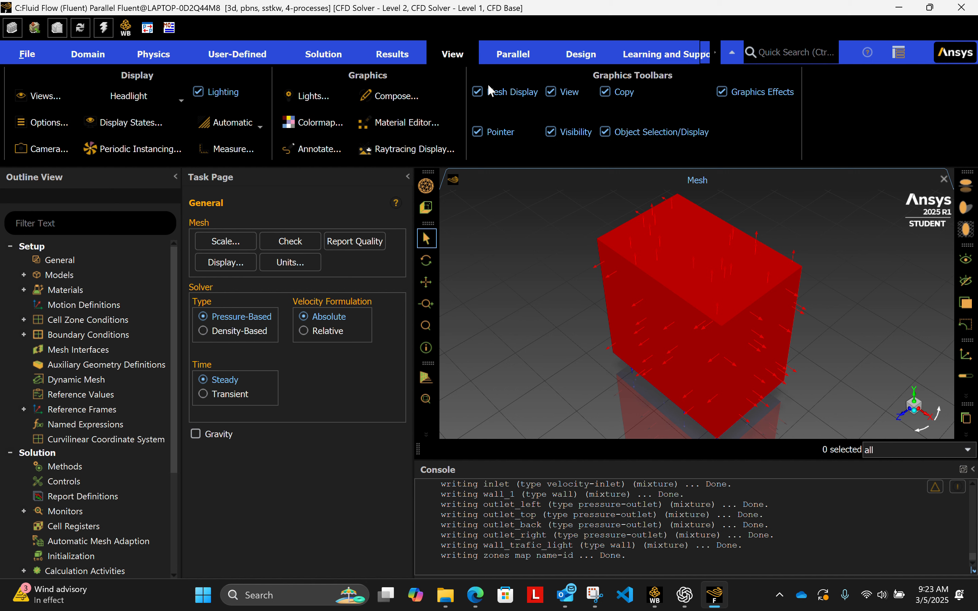
click(518, 57)
click(581, 56)
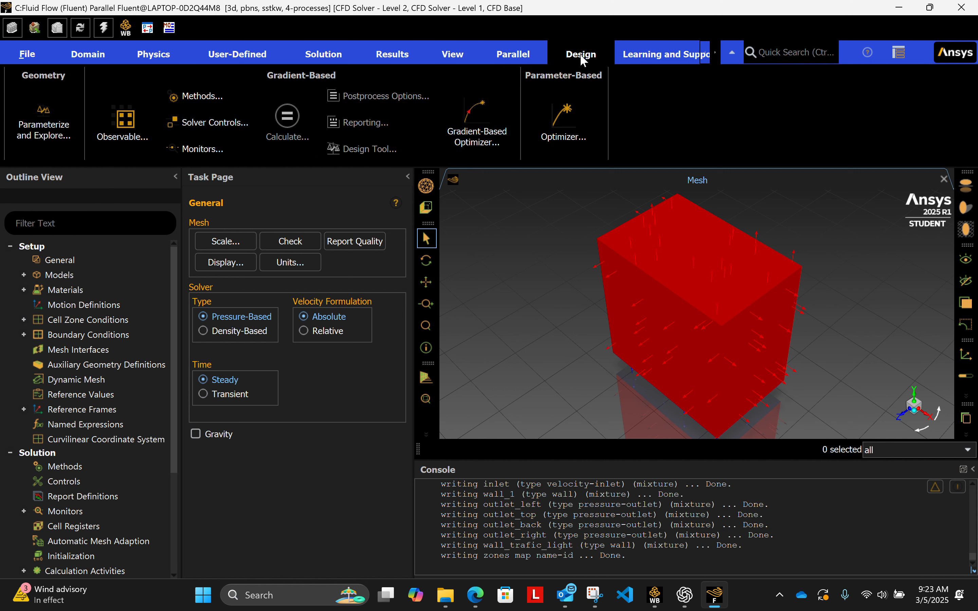
click(667, 51)
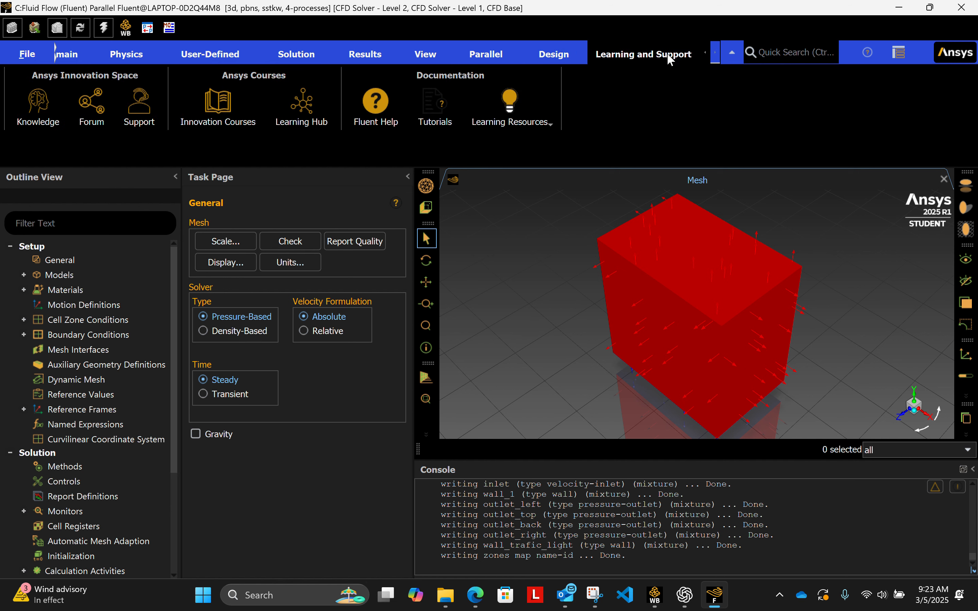
click(550, 57)
click(486, 54)
click(422, 54)
click(369, 53)
click(282, 56)
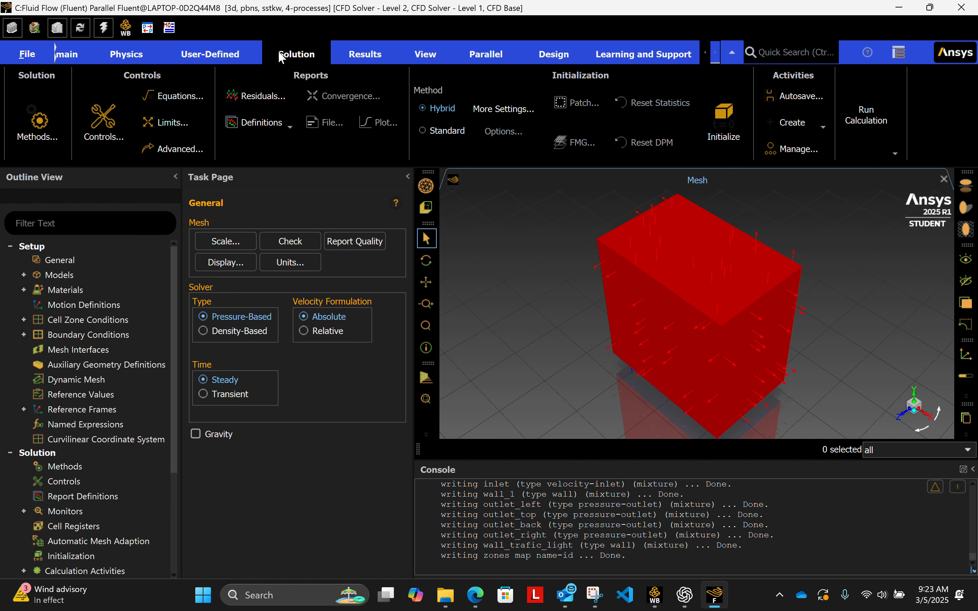
click(211, 56)
click(123, 57)
click(65, 55)
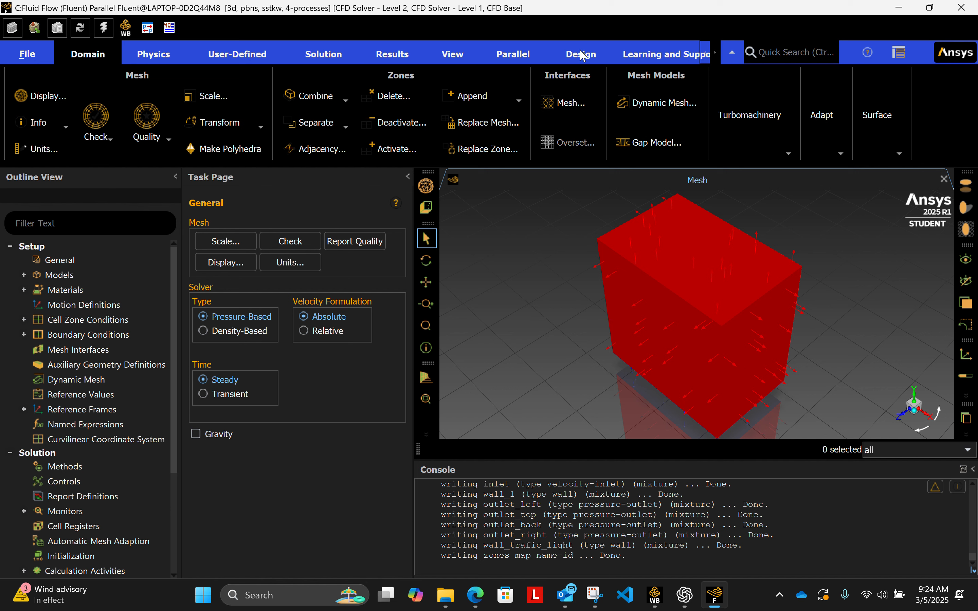
Look through the outline's setup, solution and results entries alongside the physics, user-defined and solution commands, ending on physics.
scroll(43, 250, down, 1)
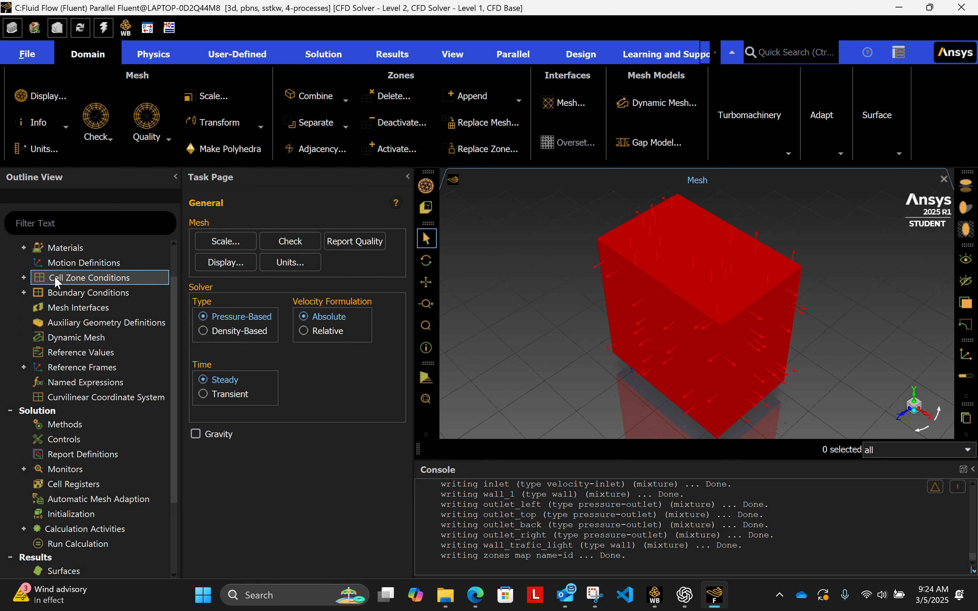
scroll(55, 276, up, 2)
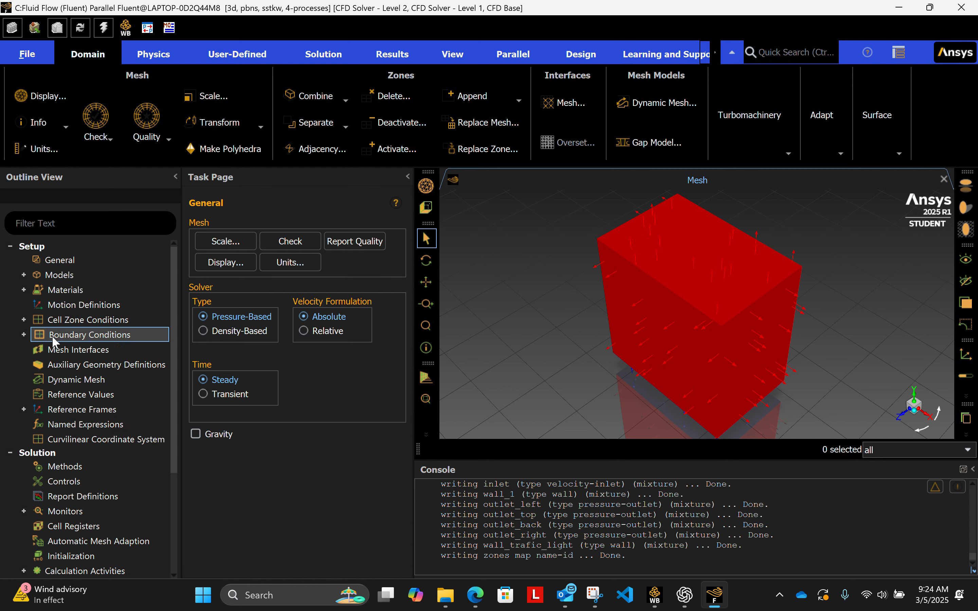
scroll(90, 362, down, 5)
scroll(84, 343, up, 5)
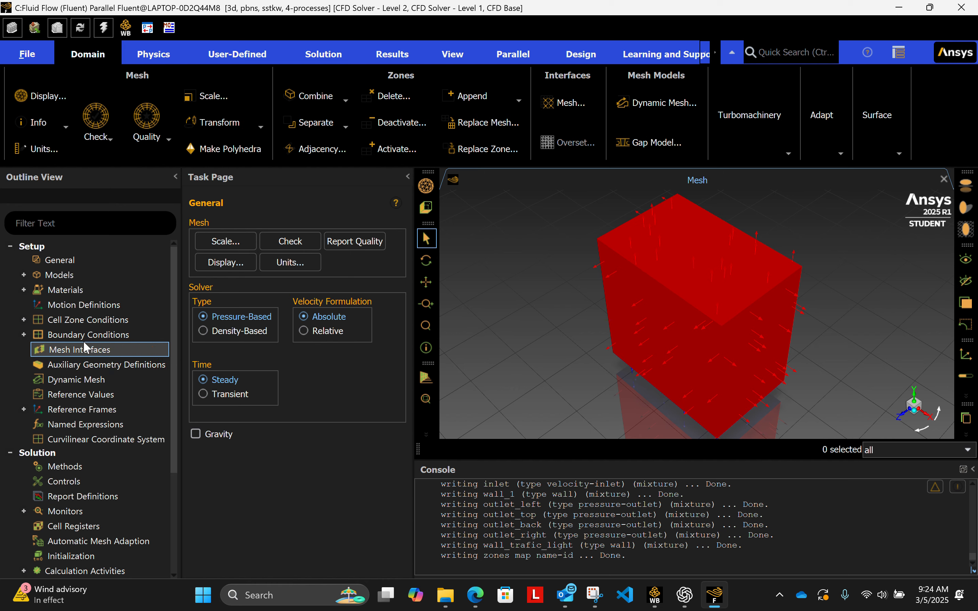
scroll(75, 349, down, 5)
scroll(61, 323, up, 5)
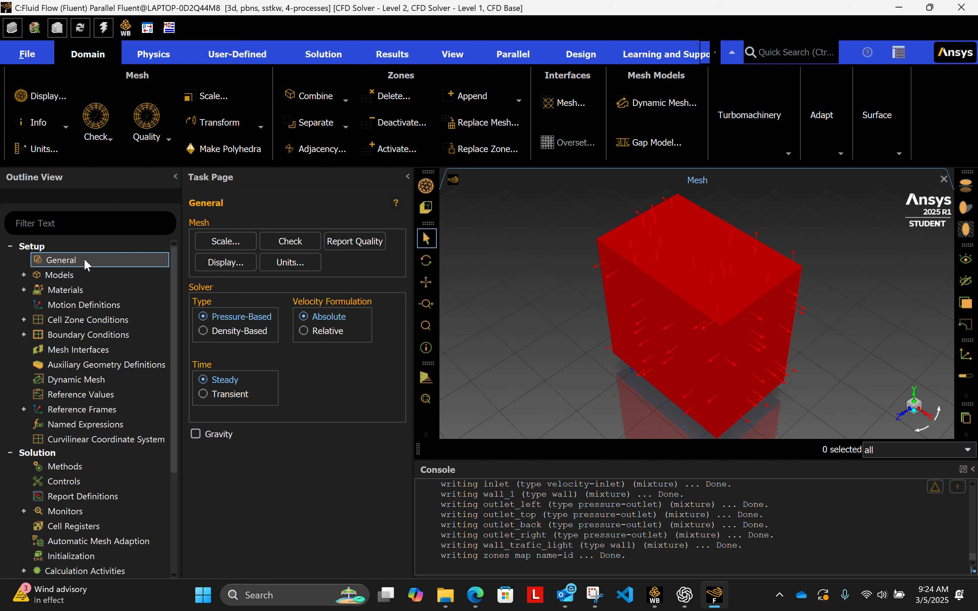
click(155, 52)
click(240, 52)
click(315, 55)
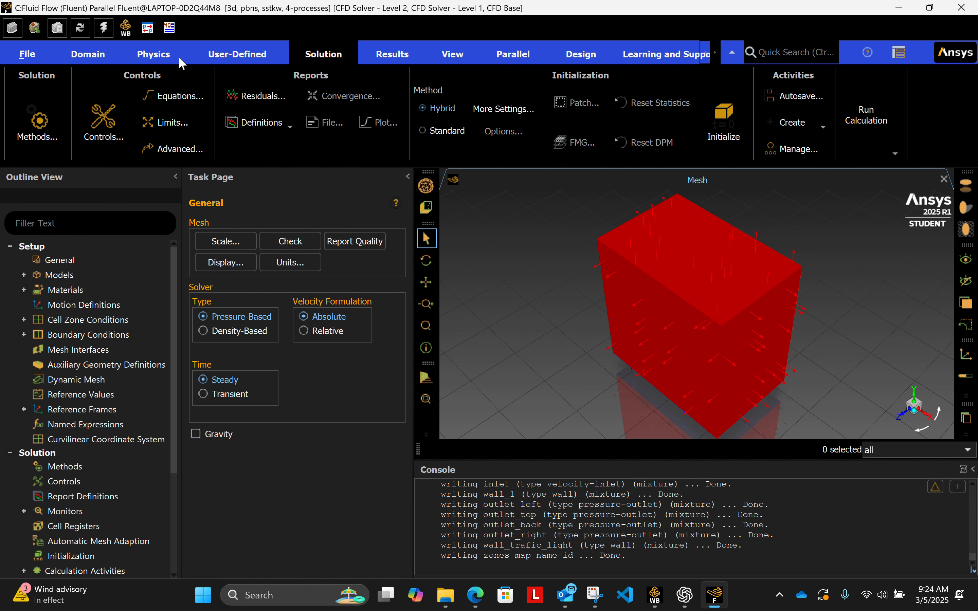
click(156, 55)
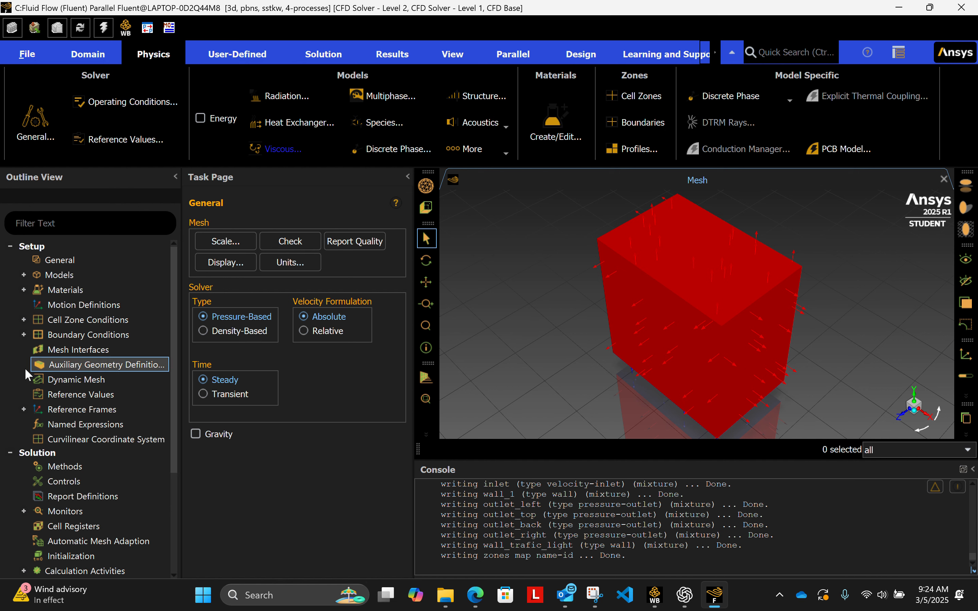
Review the general solver settings and the physics models, and check the gravitational acceleration components, leaving gravity disabled.
click(54, 259)
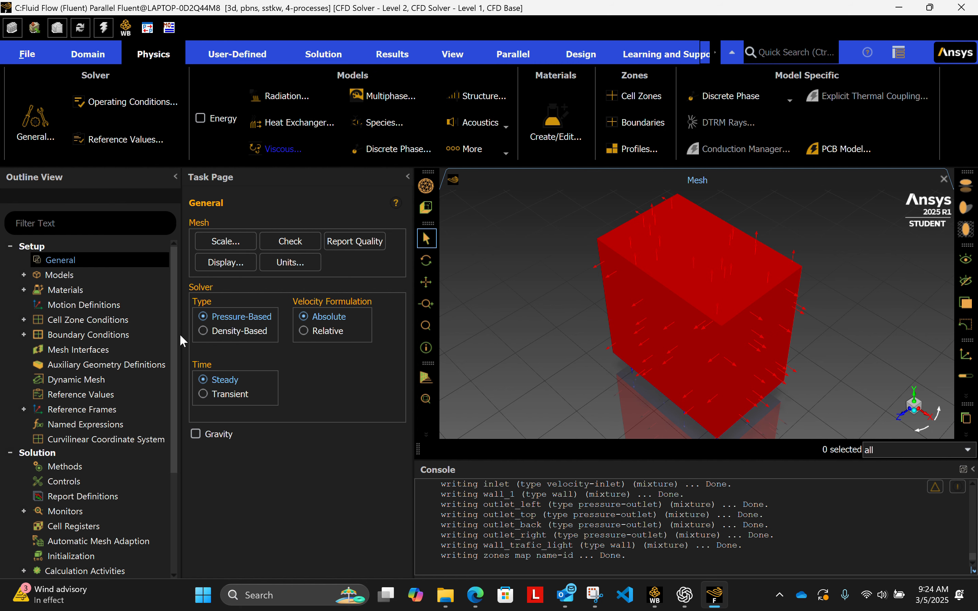
double_click(57, 276)
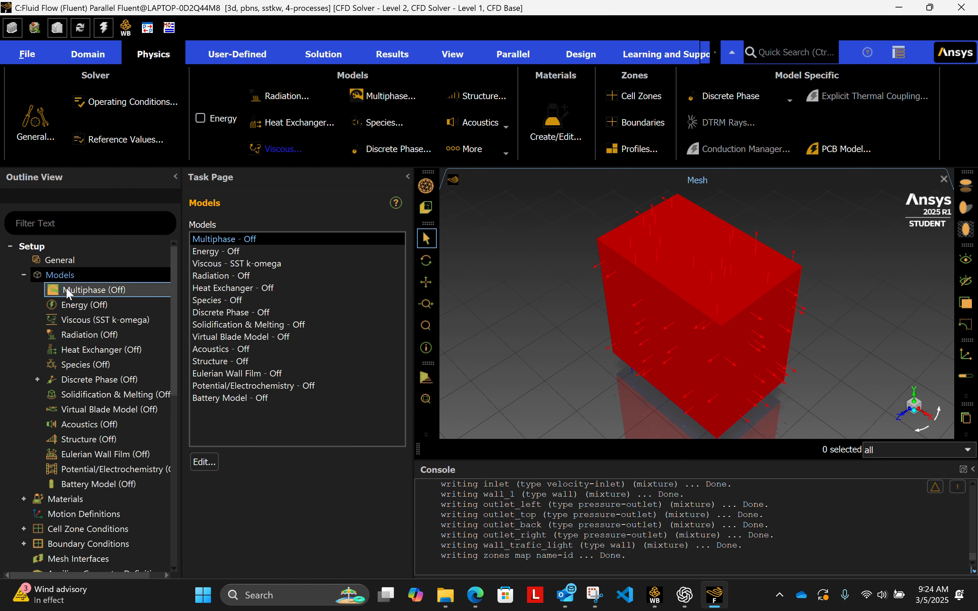
click(76, 260)
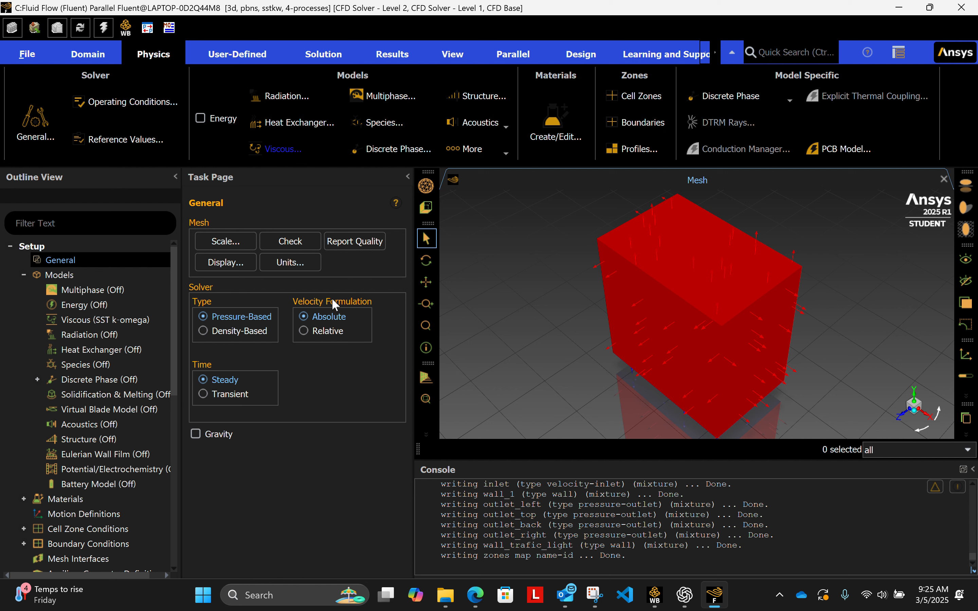
click(196, 434)
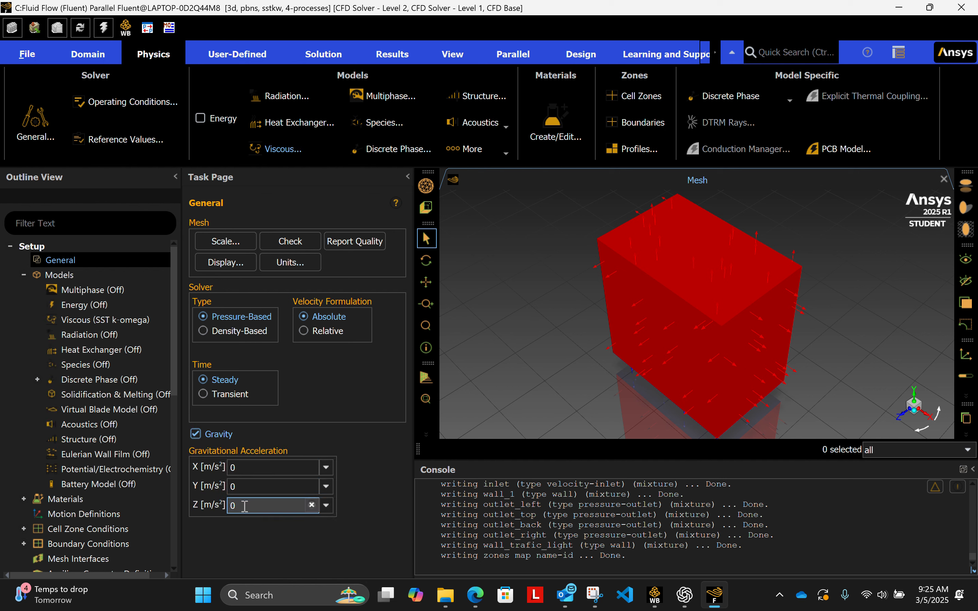
click(195, 433)
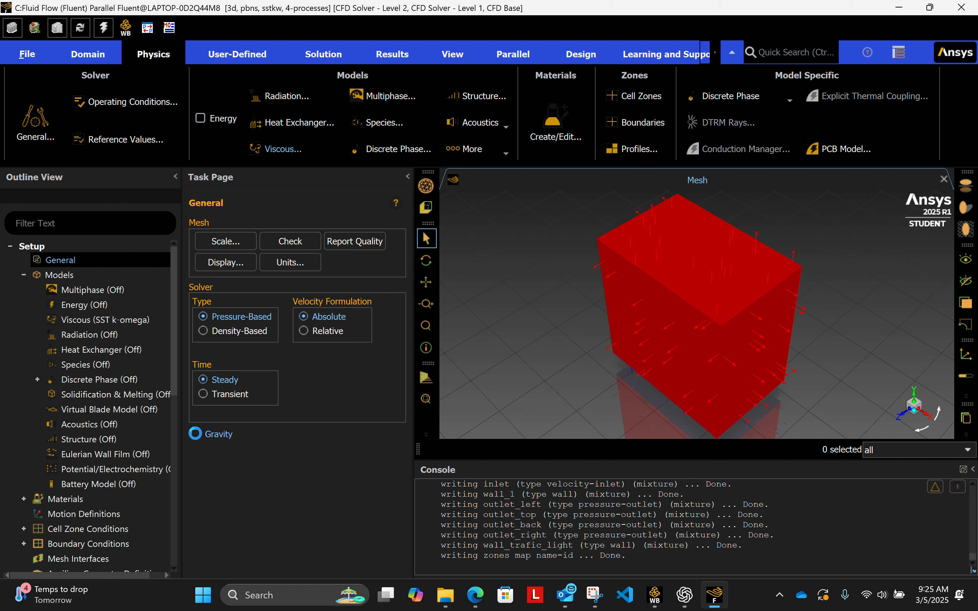
Try the laminar viscous model, then set the viscous model back to k-omega (2 eqn) with the SST variant.
double_click(72, 270)
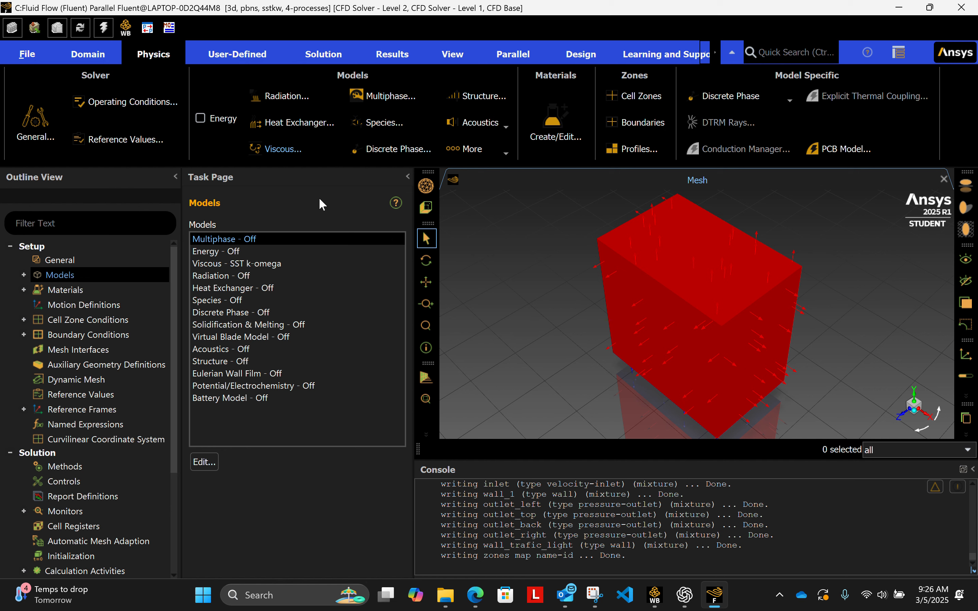
click(265, 251)
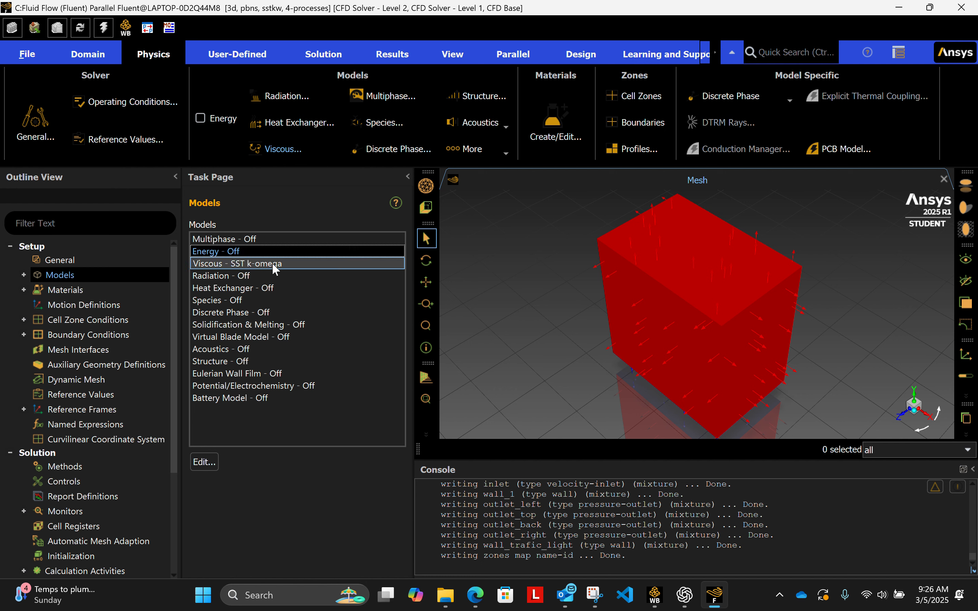
click(273, 265)
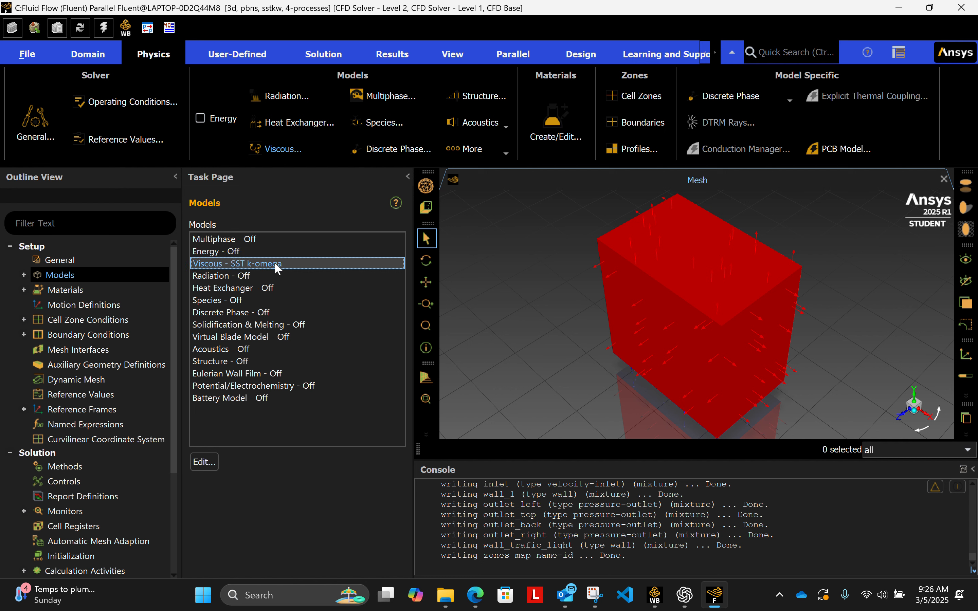
double_click(275, 263)
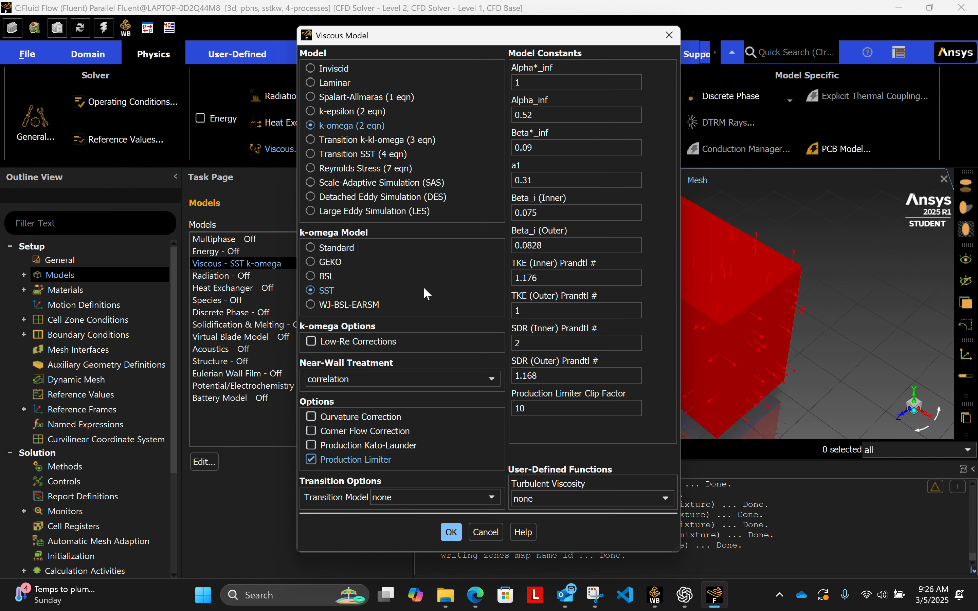
click(334, 68)
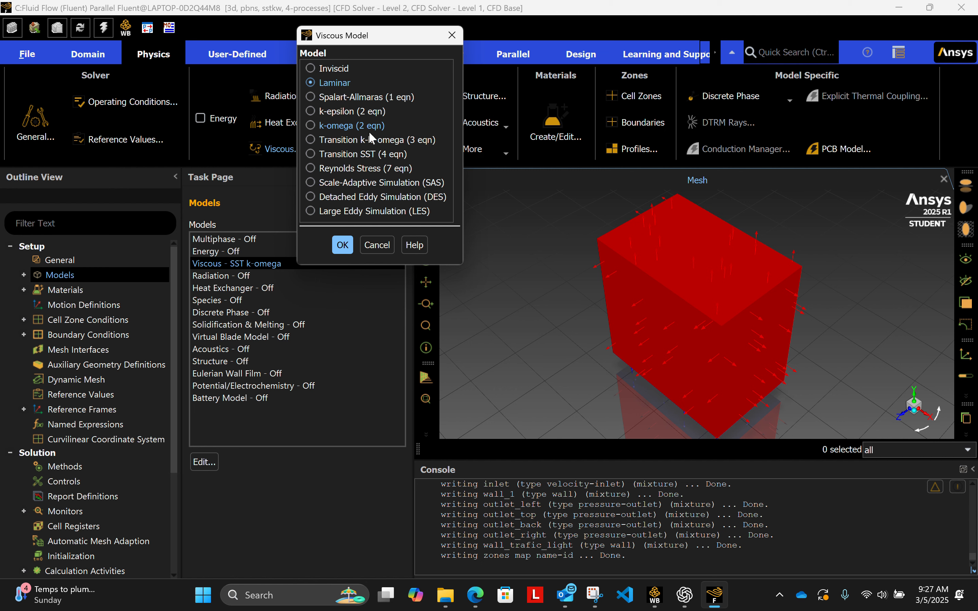
click(344, 122)
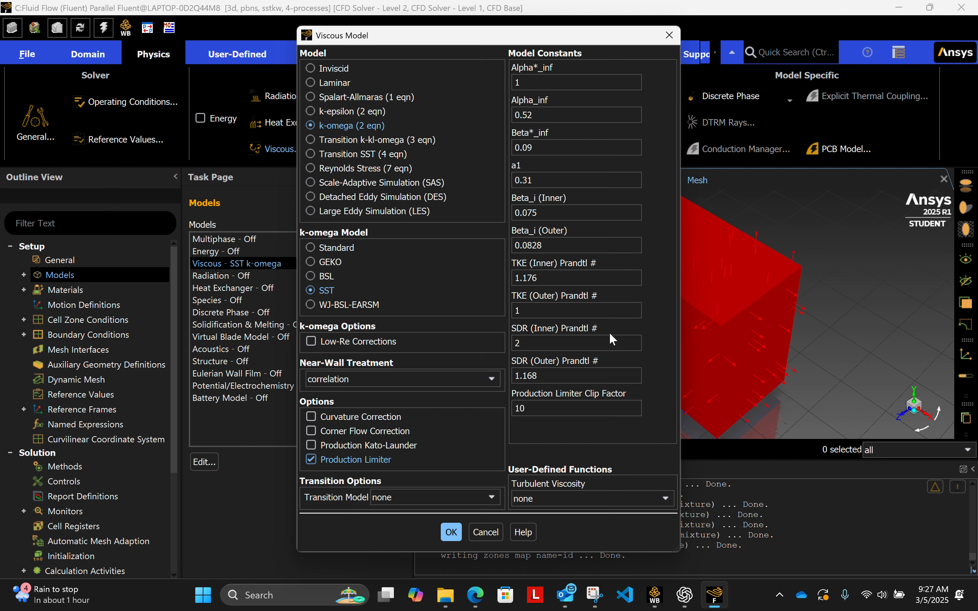
click(450, 531)
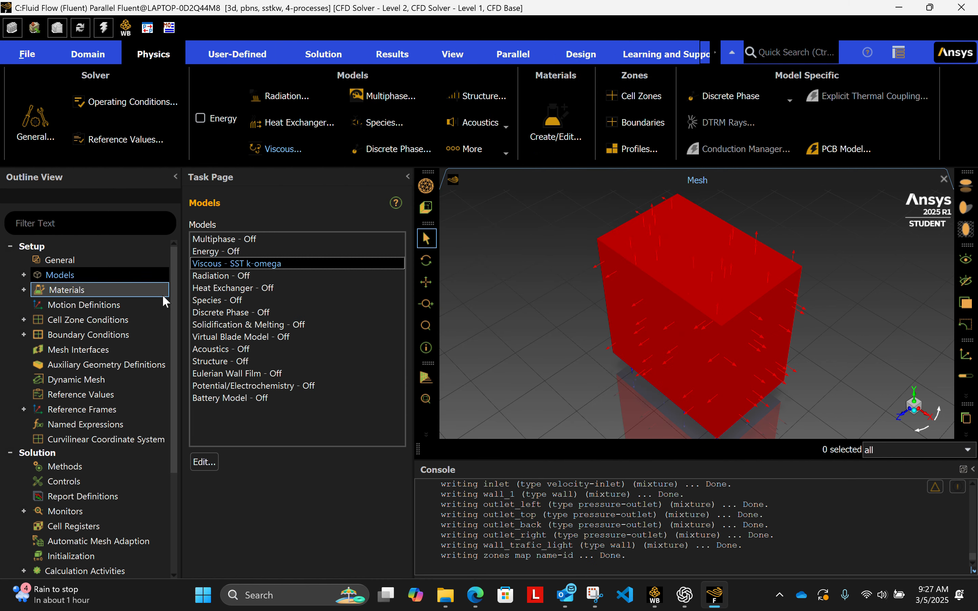
Survey the remaining physics models from heat exchanger through battery model without enabling any, ending on the viscous model.
click(294, 290)
click(294, 300)
click(295, 324)
click(297, 313)
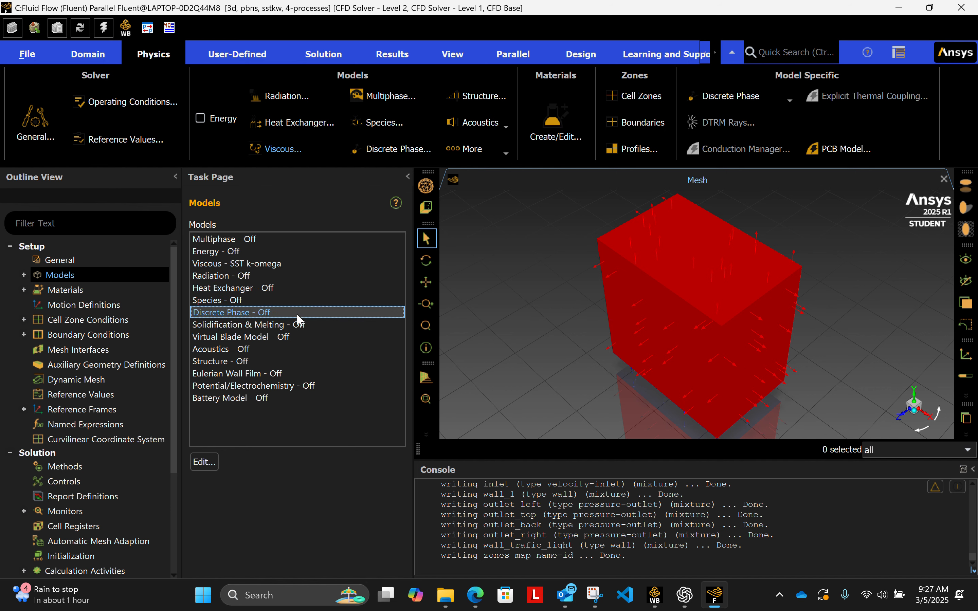
click(294, 324)
click(294, 337)
click(294, 350)
click(294, 362)
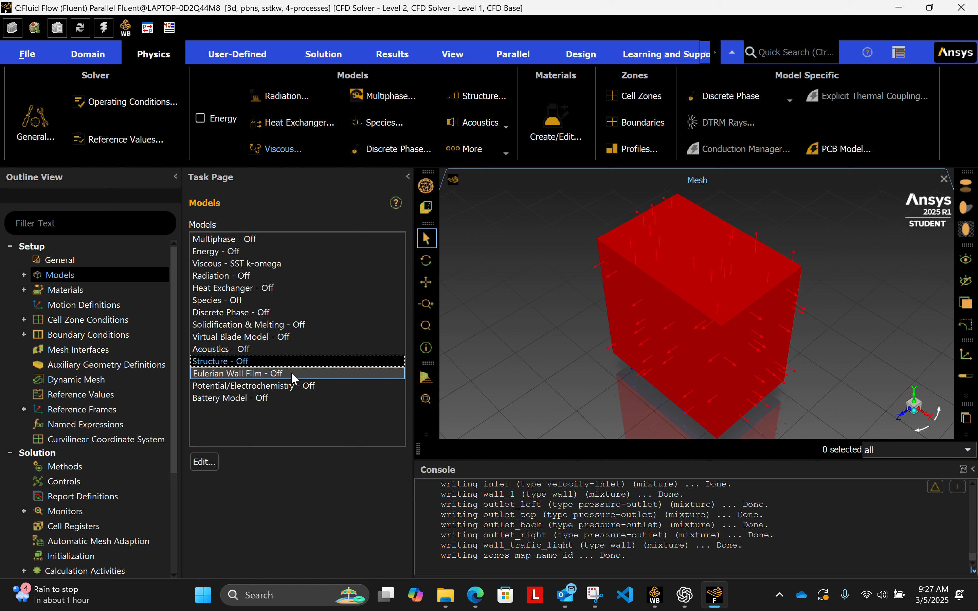
click(293, 374)
click(294, 386)
click(292, 398)
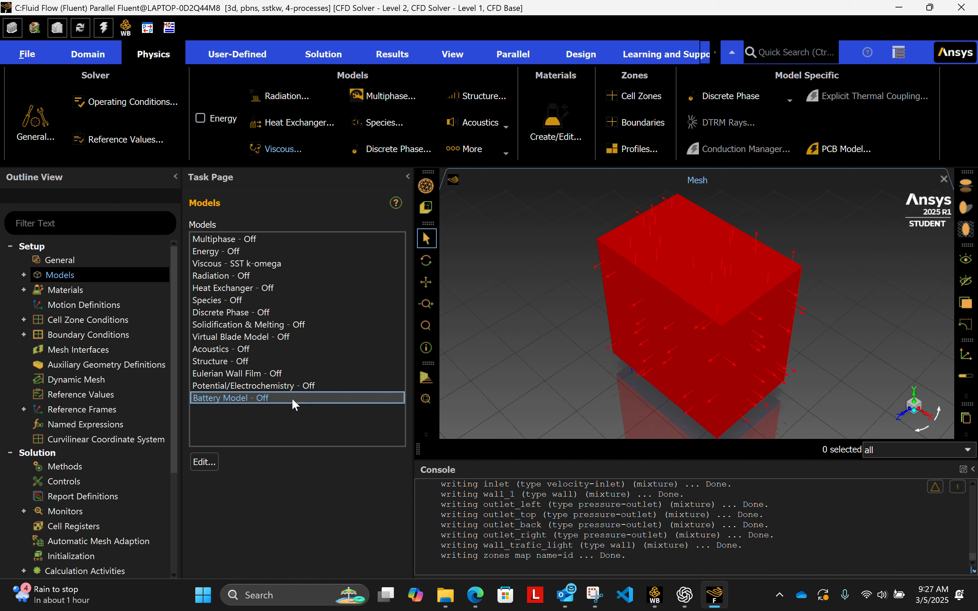
click(294, 265)
click(283, 374)
click(275, 398)
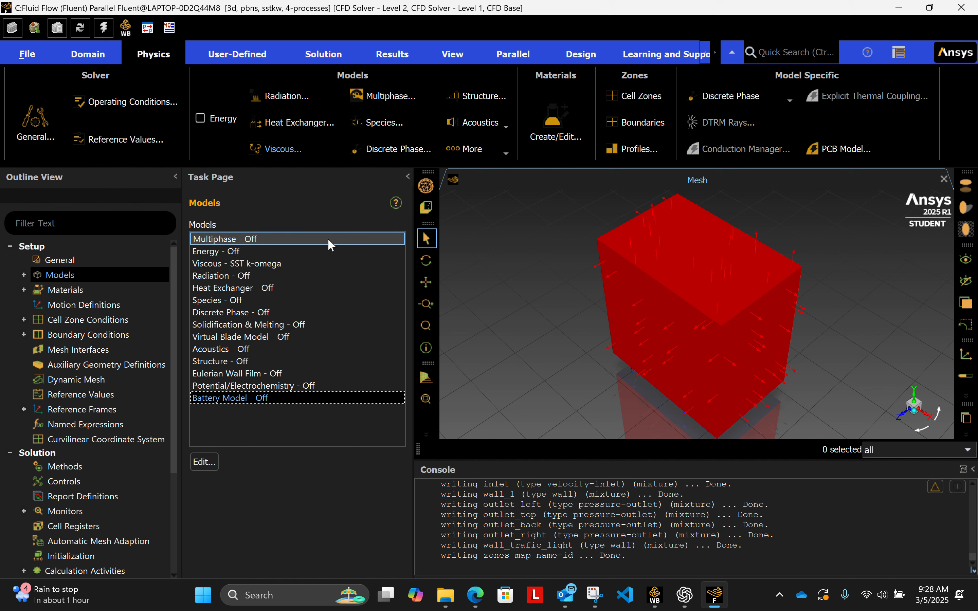
click(308, 265)
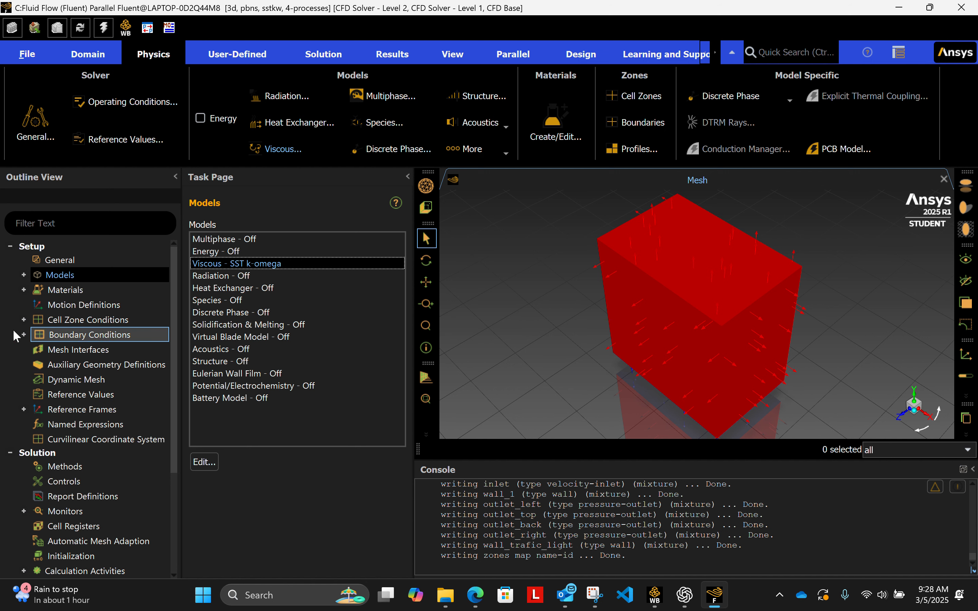
Review the fluid and solid materials defined for the case, air and aluminum.
double_click(43, 293)
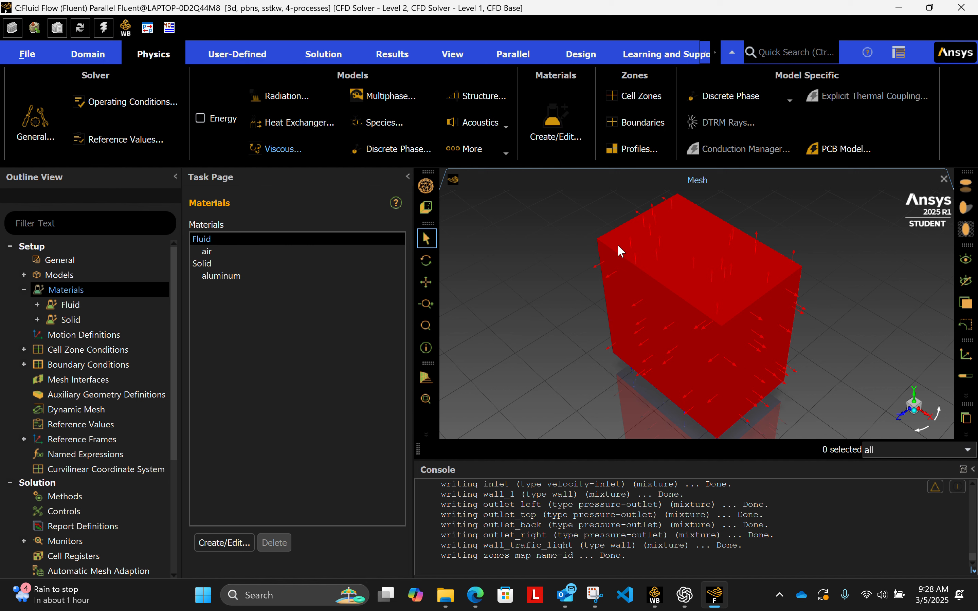
click(210, 254)
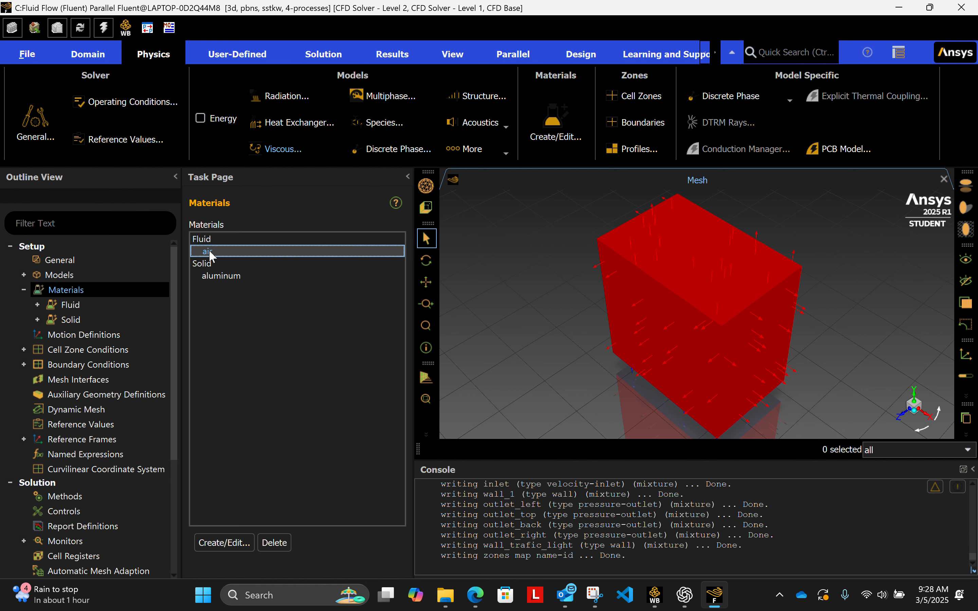
click(226, 275)
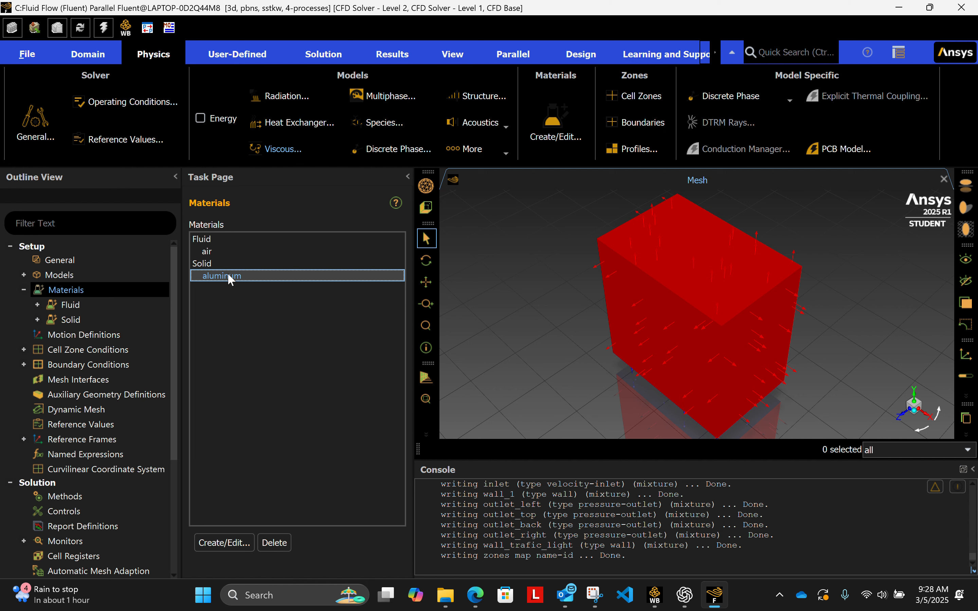
click(250, 255)
click(246, 275)
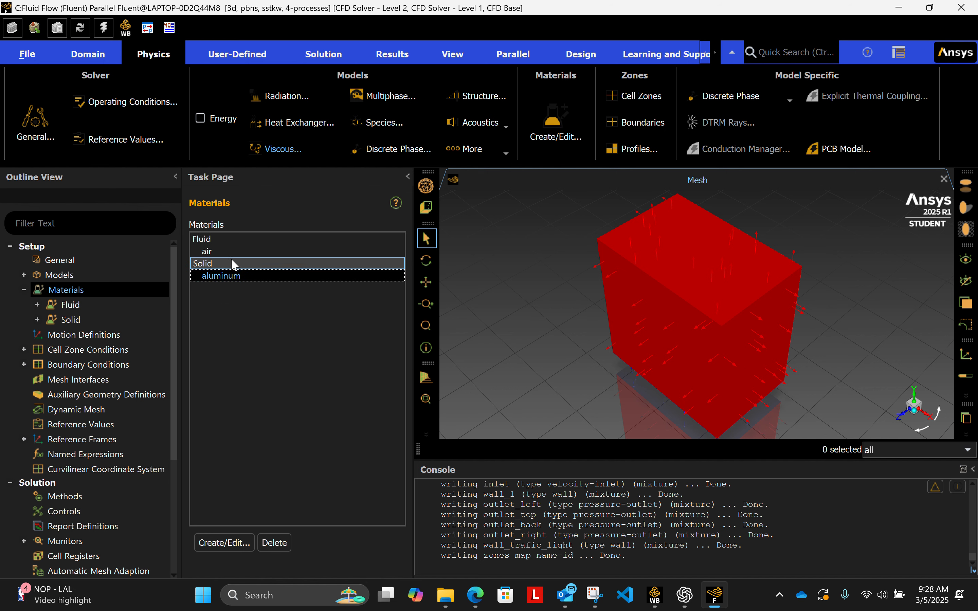
Examine aluminum's material definition and the Fluent materials database without changing or copying anything.
click(215, 544)
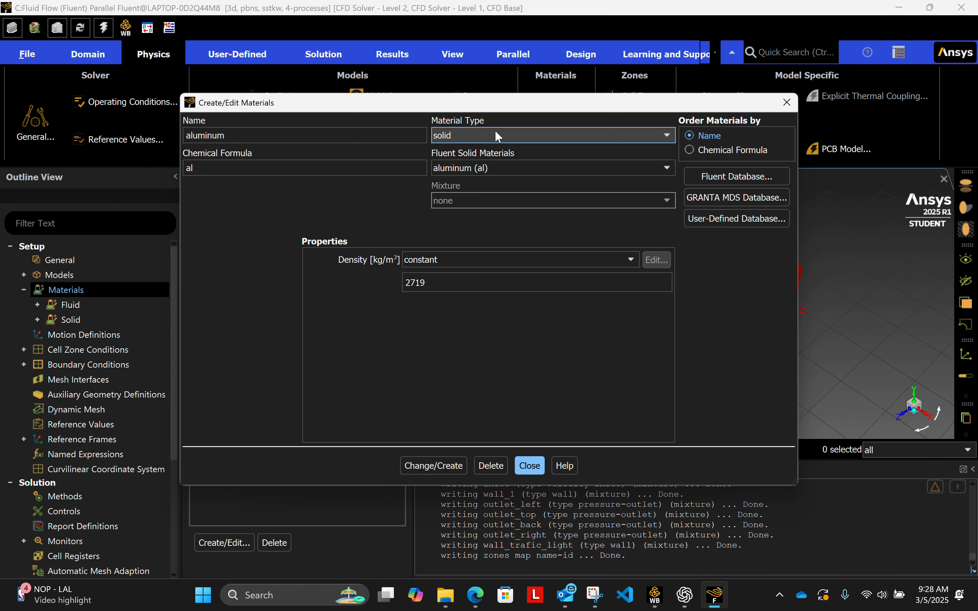
click(493, 164)
click(494, 164)
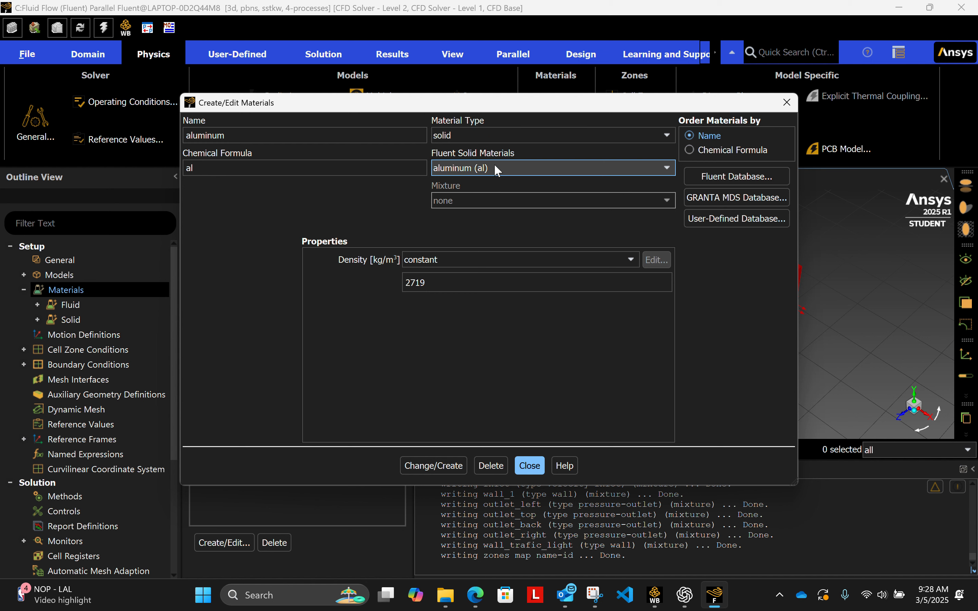
click(724, 177)
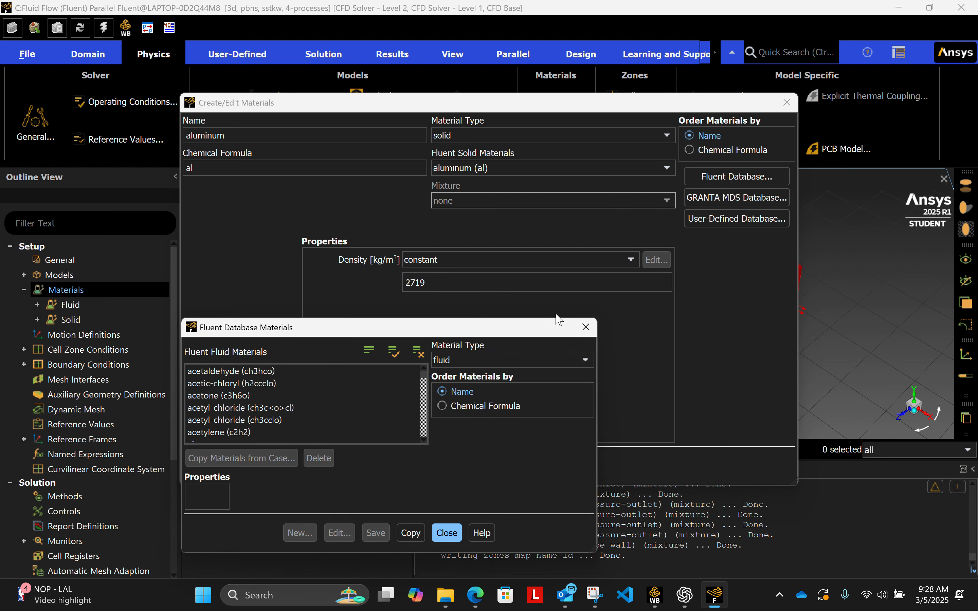
click(585, 323)
click(529, 466)
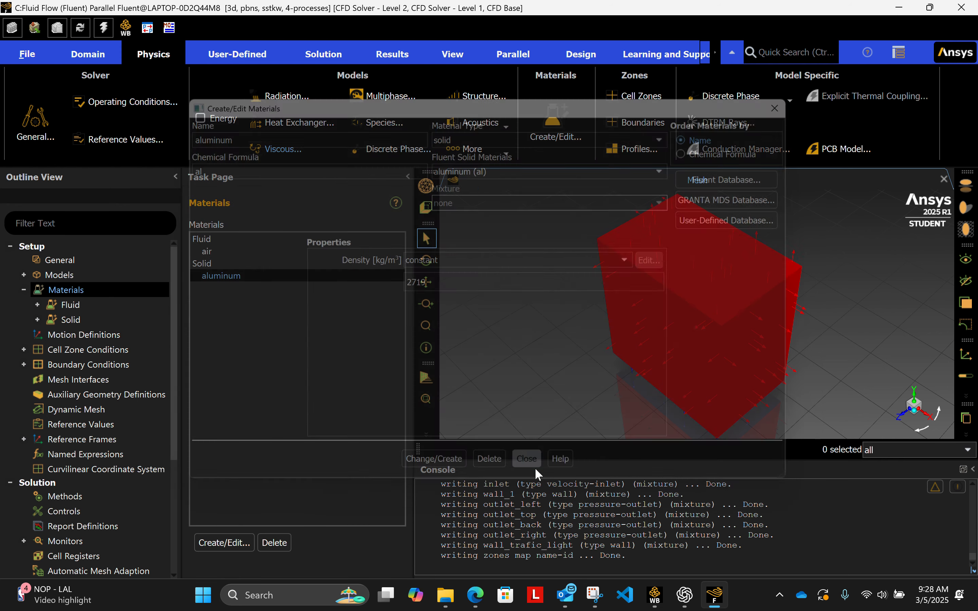
Expand the fluid and solid materials in the outline to list their entries.
click(37, 305)
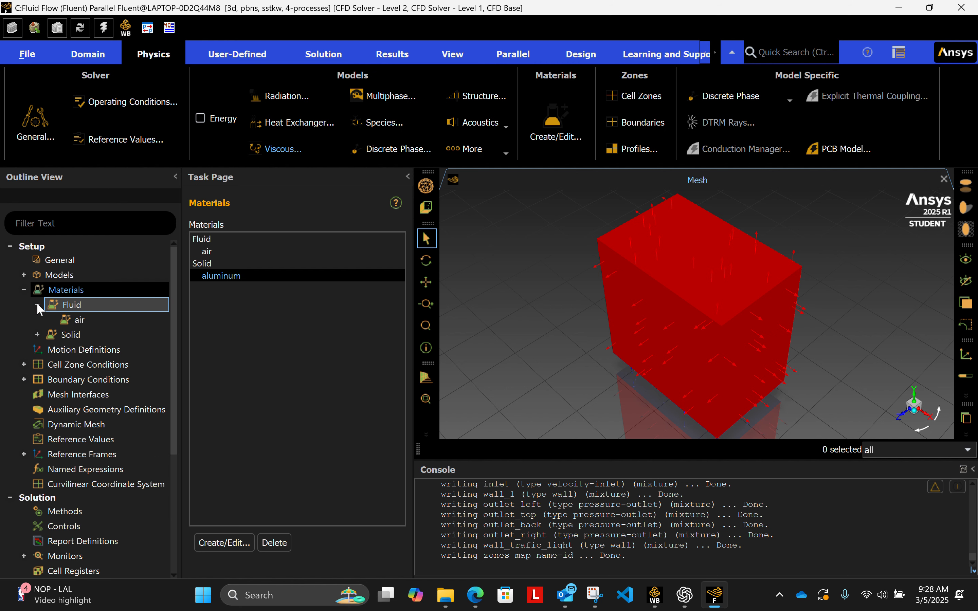
click(38, 335)
scroll(39, 339, down, 1)
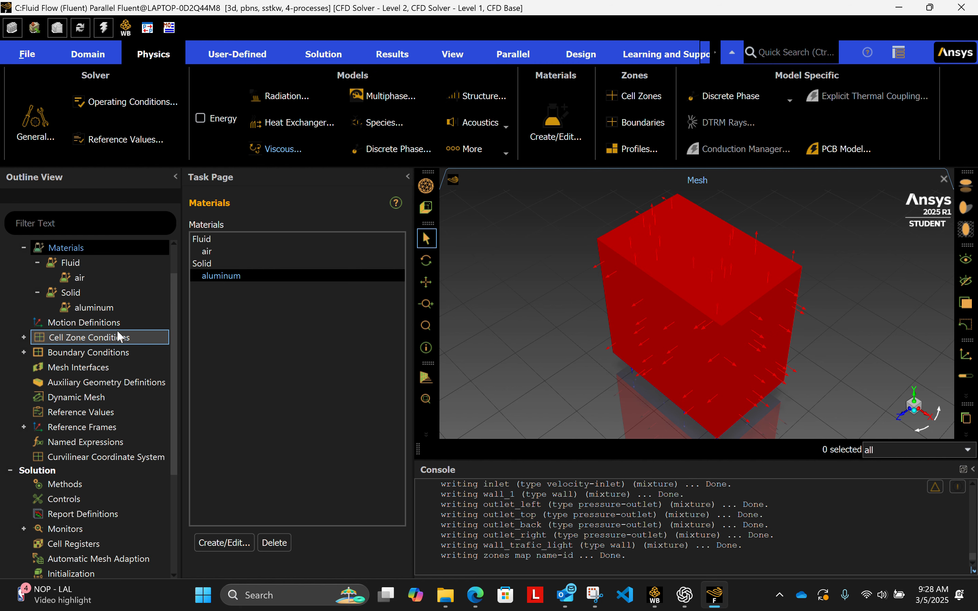
Show the cell zone conditions and look at the fluid-type zone's settings without changing them.
click(81, 338)
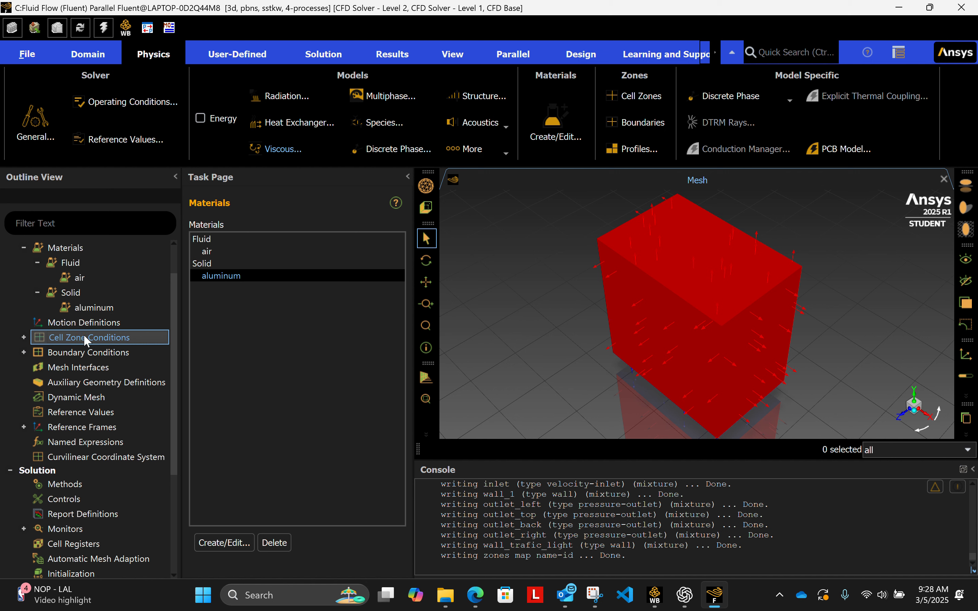
double_click(83, 337)
click(39, 352)
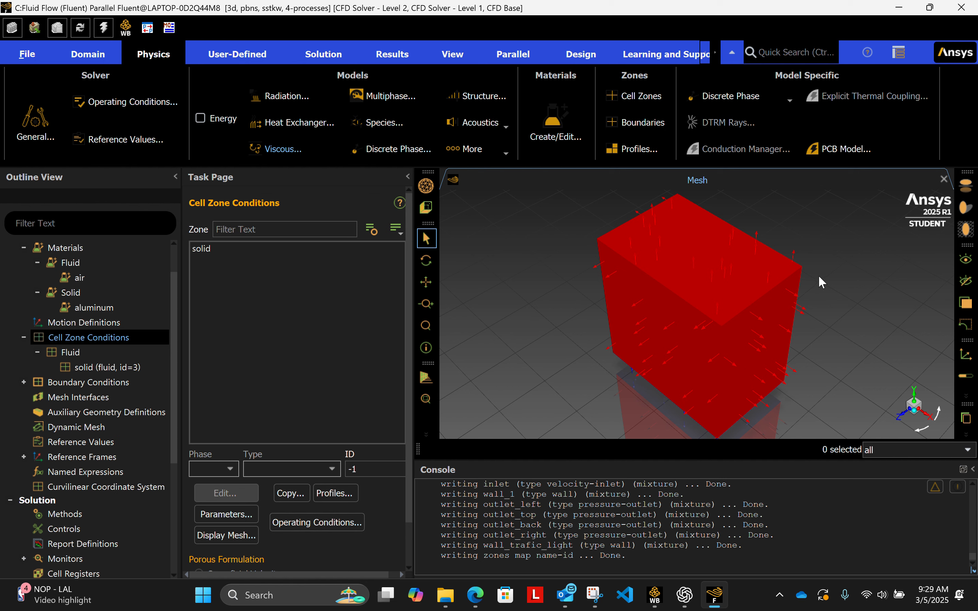
click(72, 351)
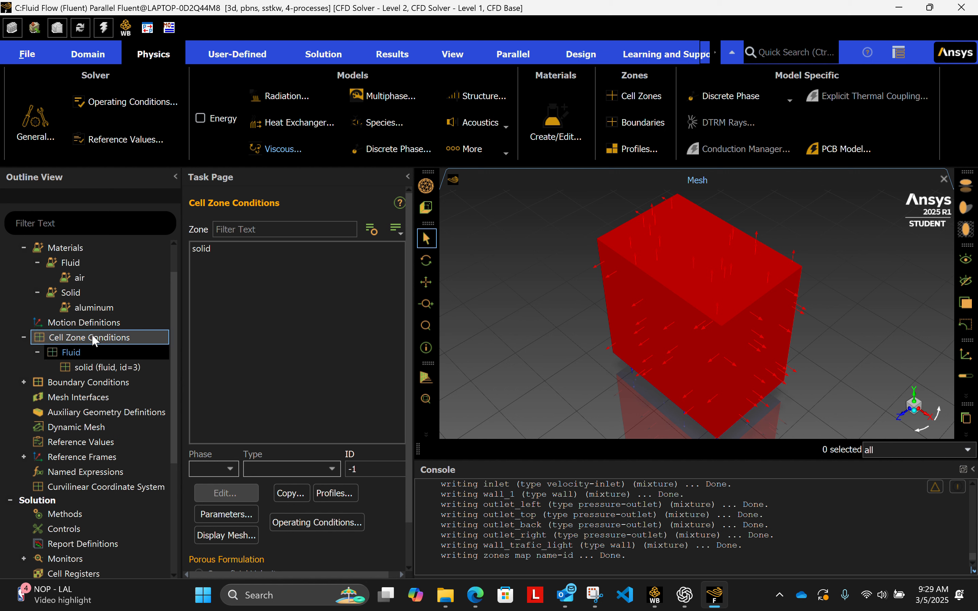
click(99, 367)
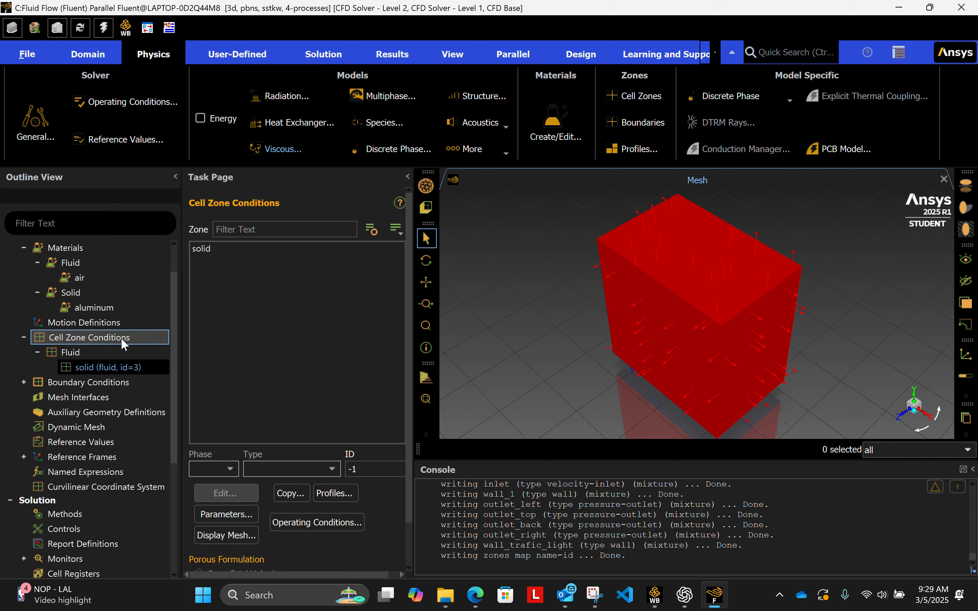
double_click(70, 352)
click(221, 249)
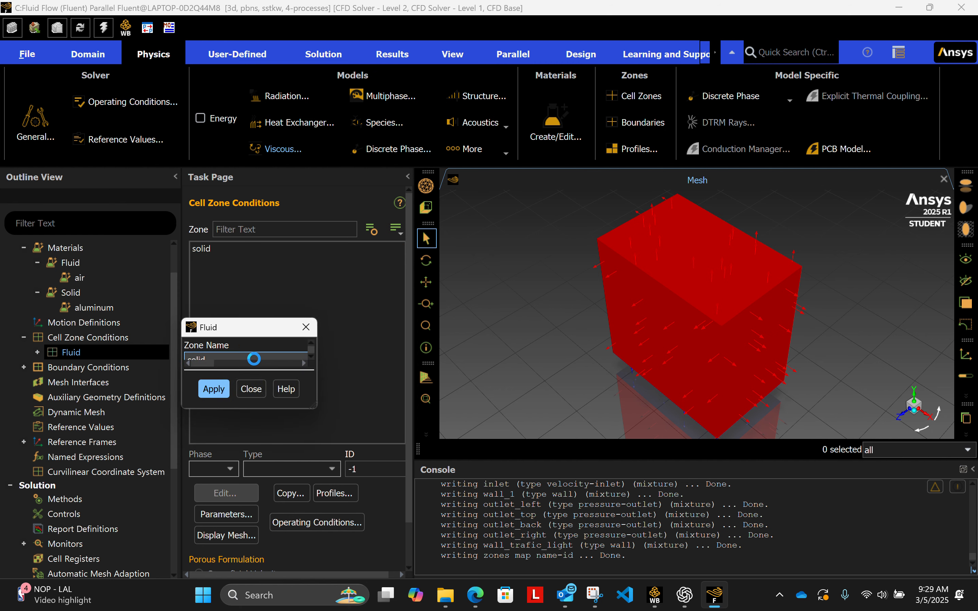
click(770, 157)
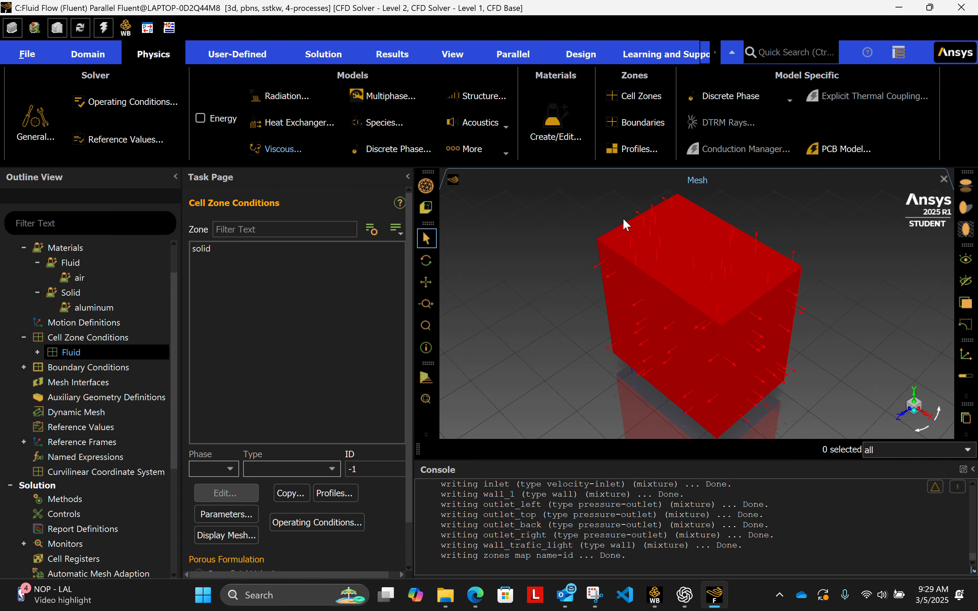
Rename the cell zone "solid" to "fluid", keeping air as its material.
click(221, 250)
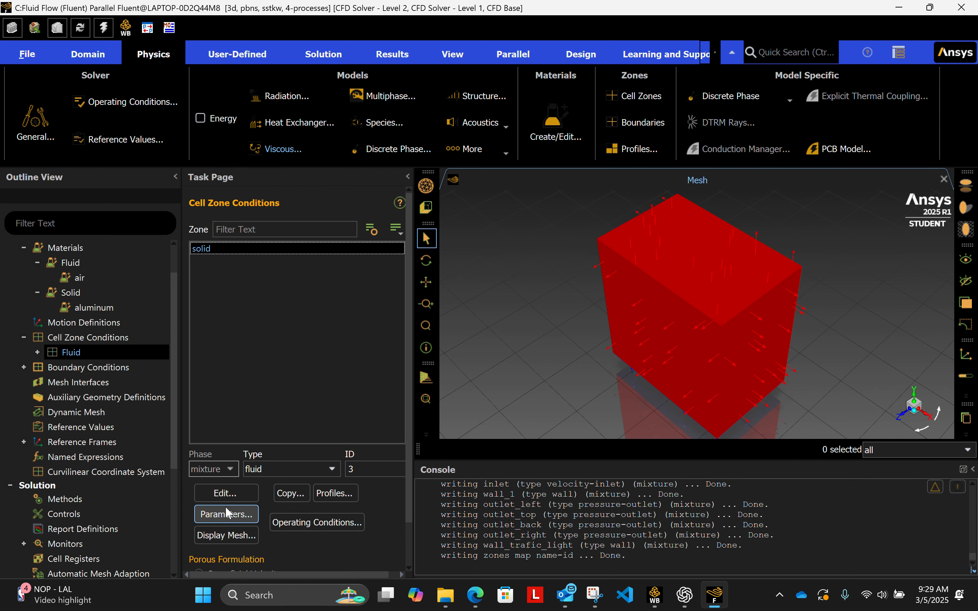
click(225, 492)
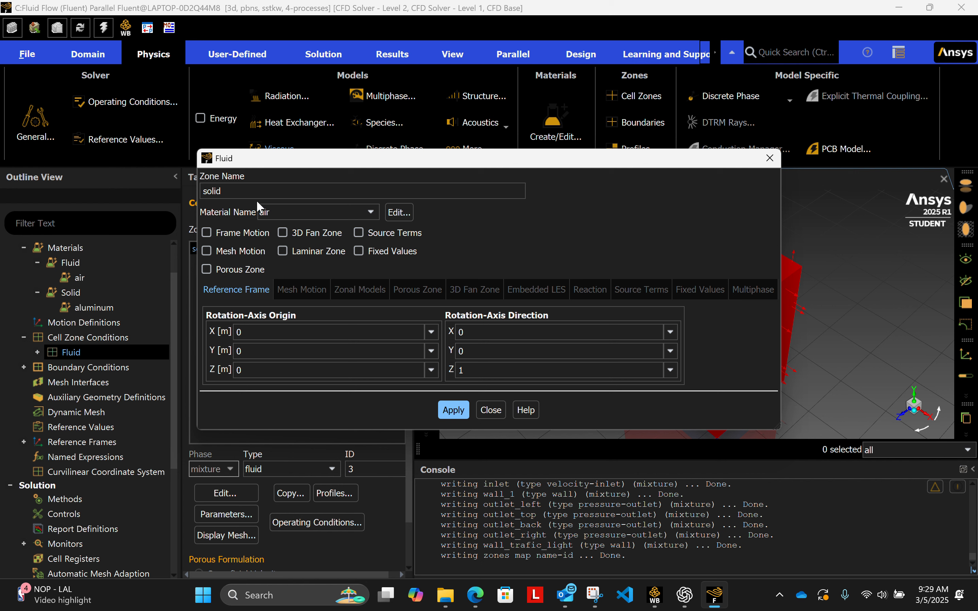
double_click(251, 191)
text(fluid)
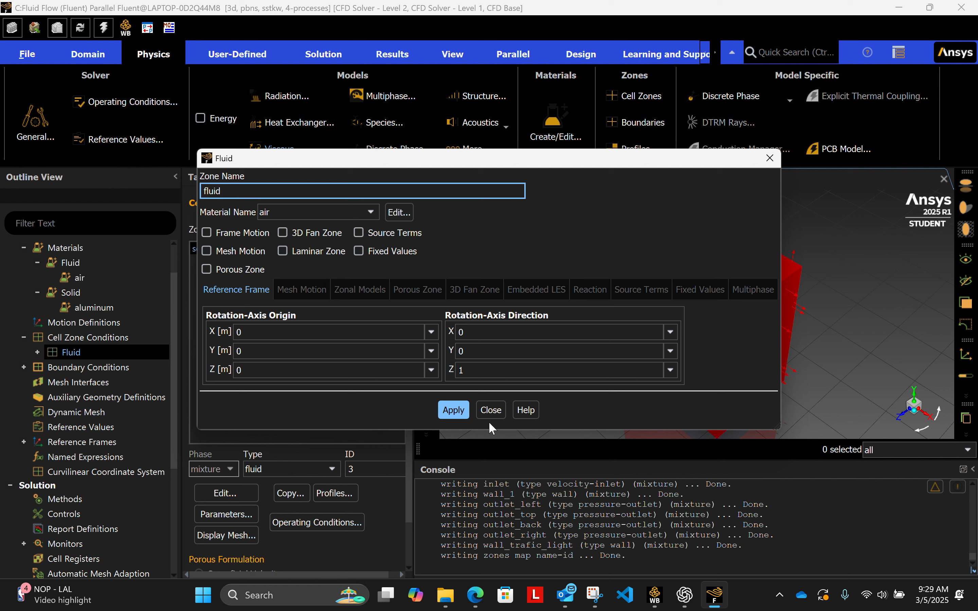
click(461, 409)
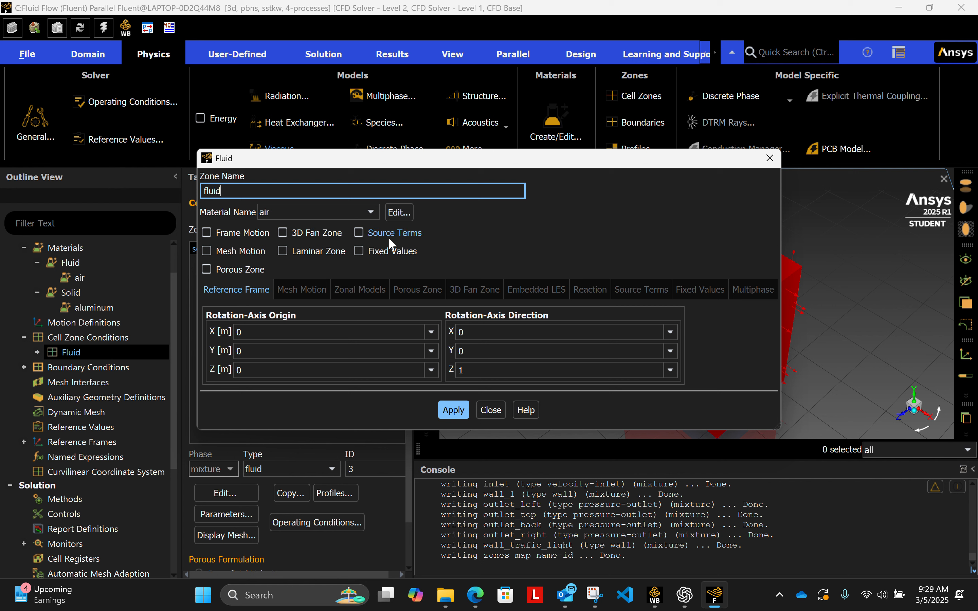
click(446, 409)
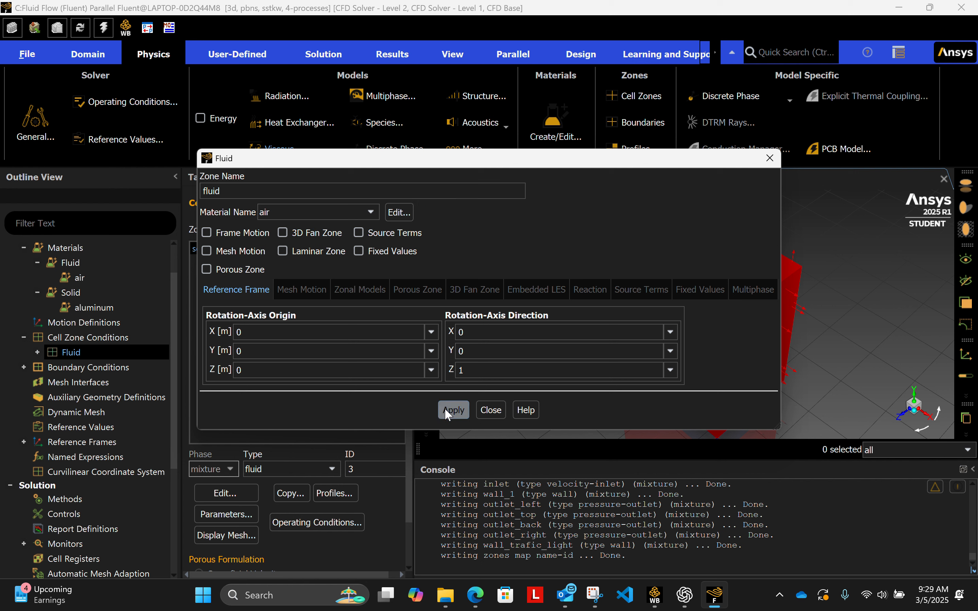
click(489, 410)
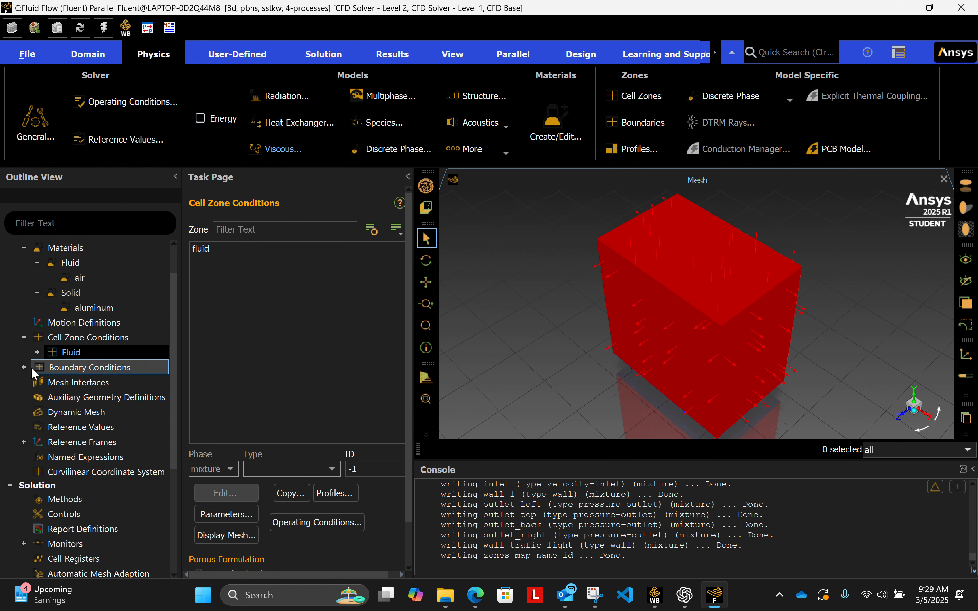
Expand the fluid cell zone in the outline and show the list of boundary condition zones.
click(37, 352)
click(42, 382)
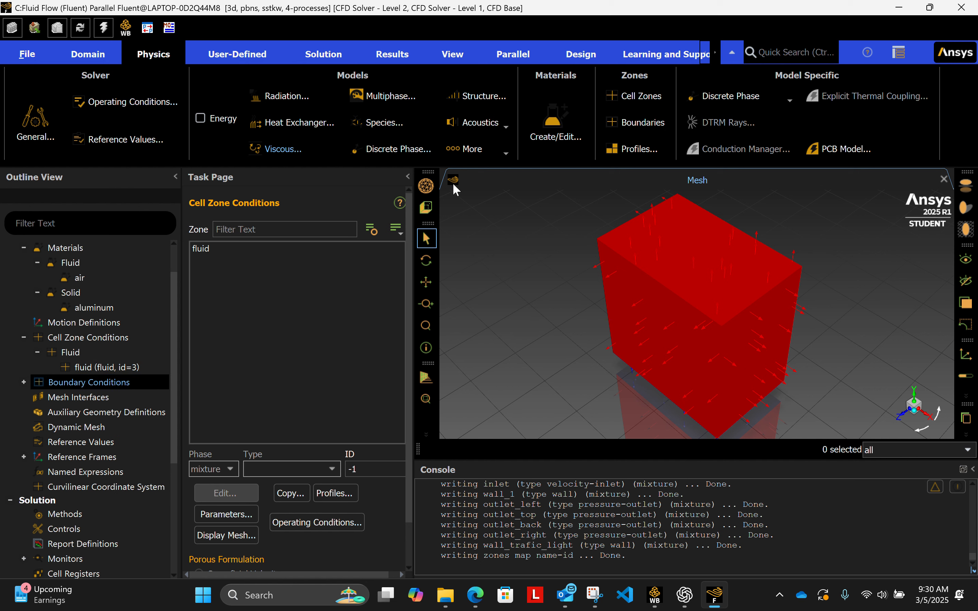
click(422, 21)
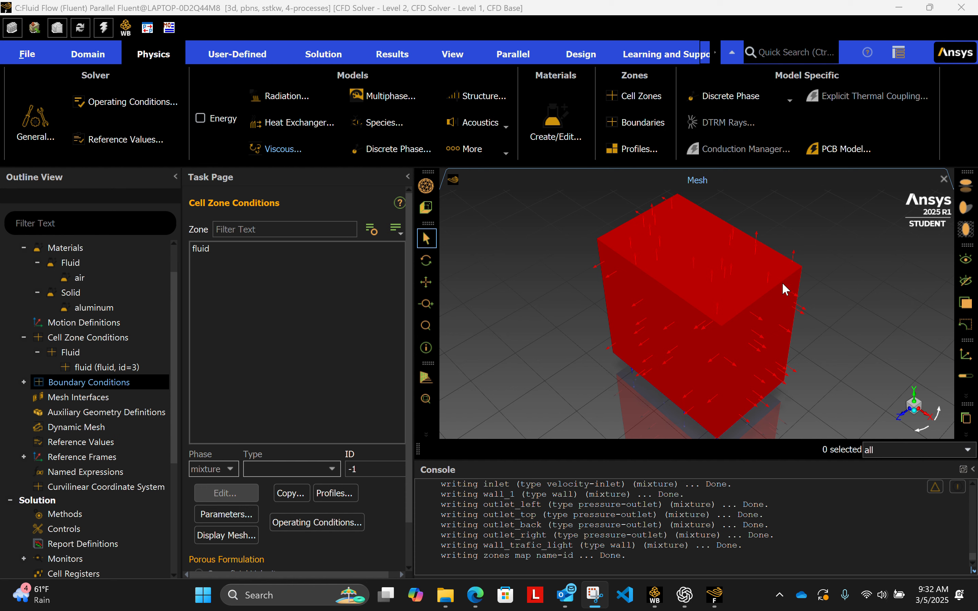
drag(754, 328, 741, 298)
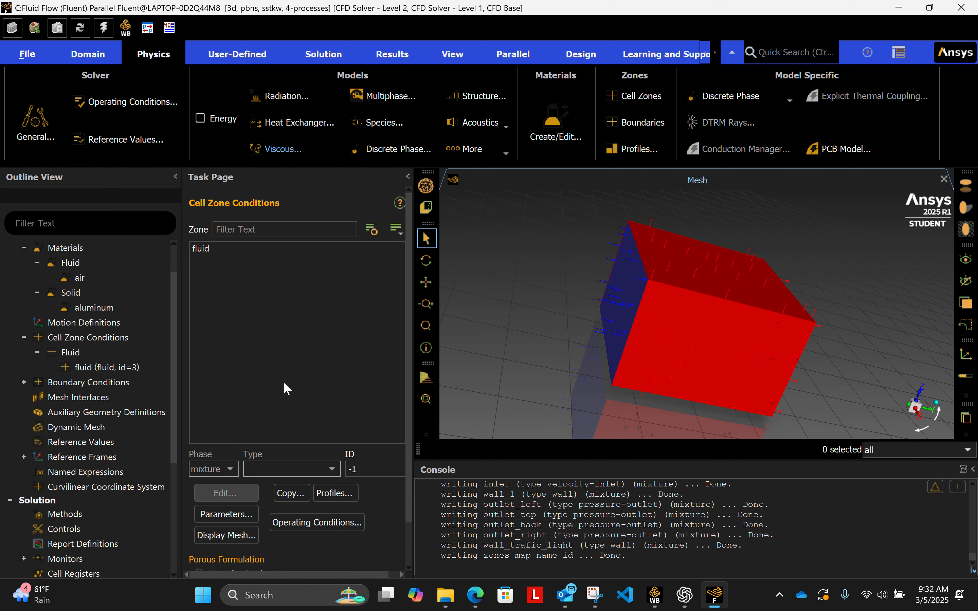
click(24, 382)
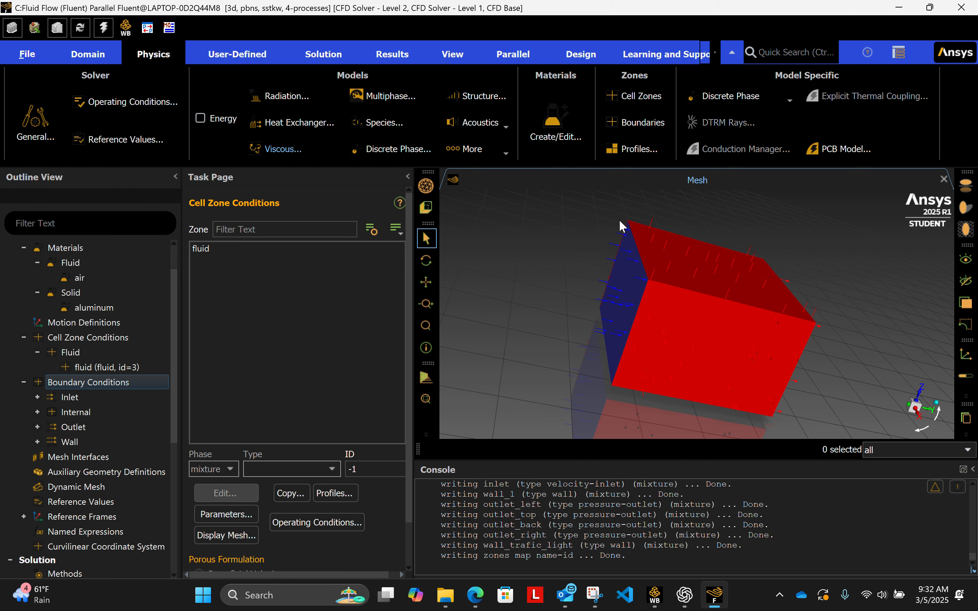
double_click(75, 382)
click(76, 382)
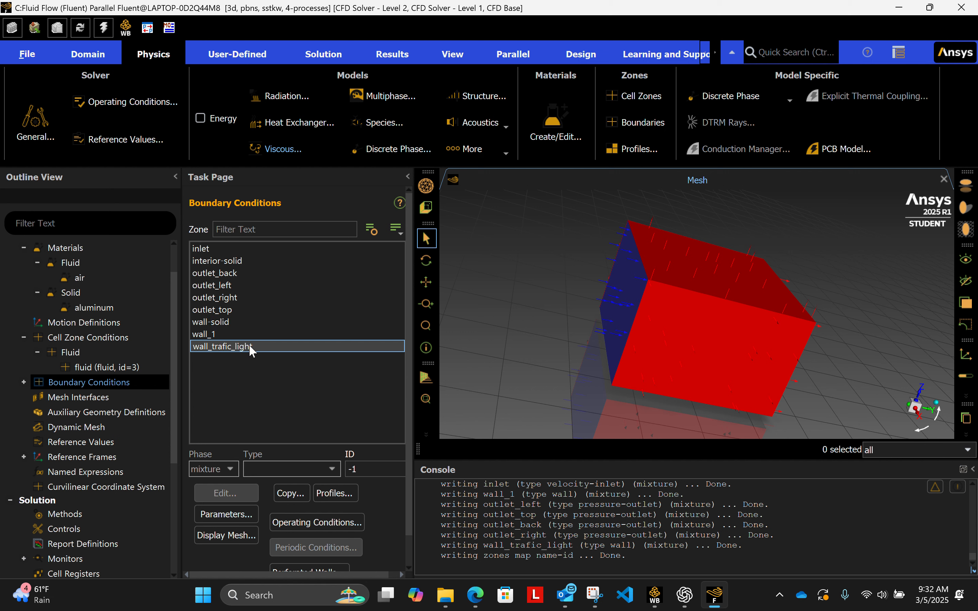
Select the inlet boundary zone, keep its type as velocity-inlet and open its settings.
click(251, 249)
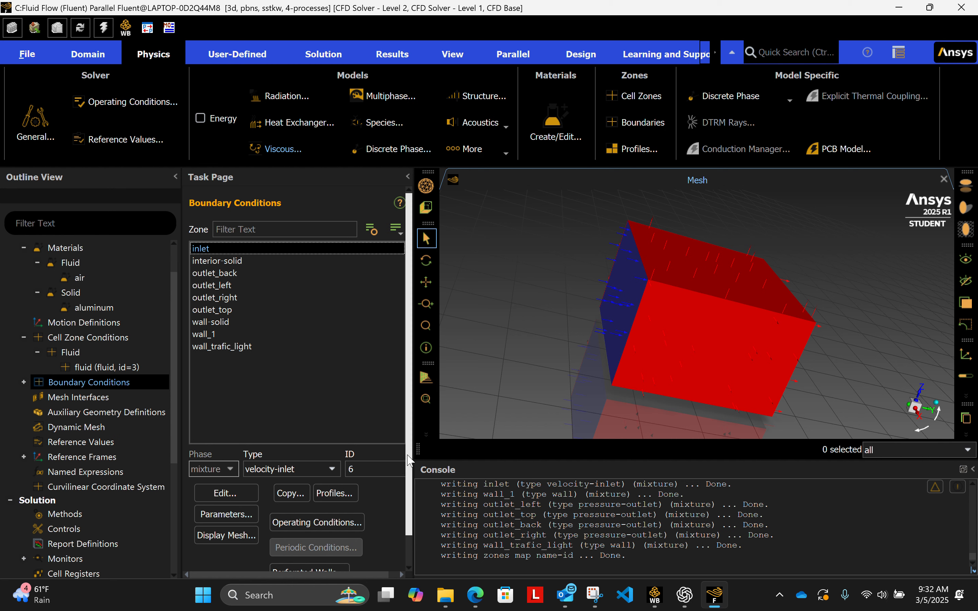
scroll(407, 491, down, 2)
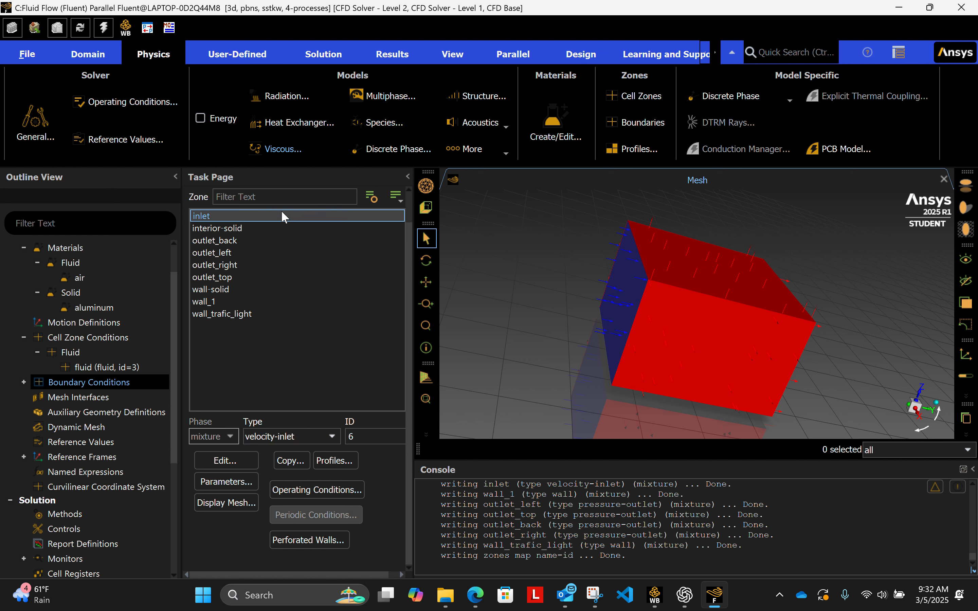
click(329, 435)
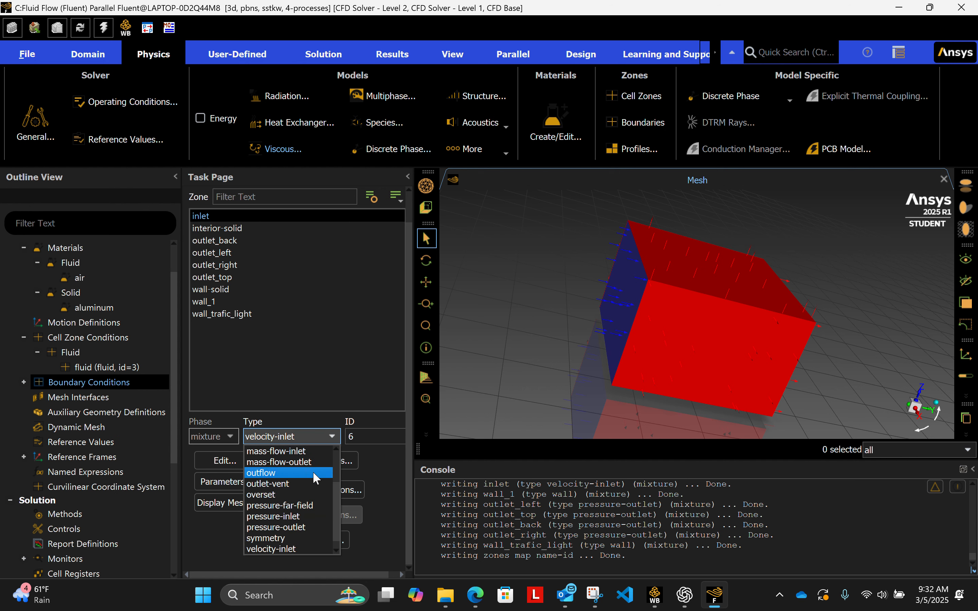
scroll(309, 502, down, 1)
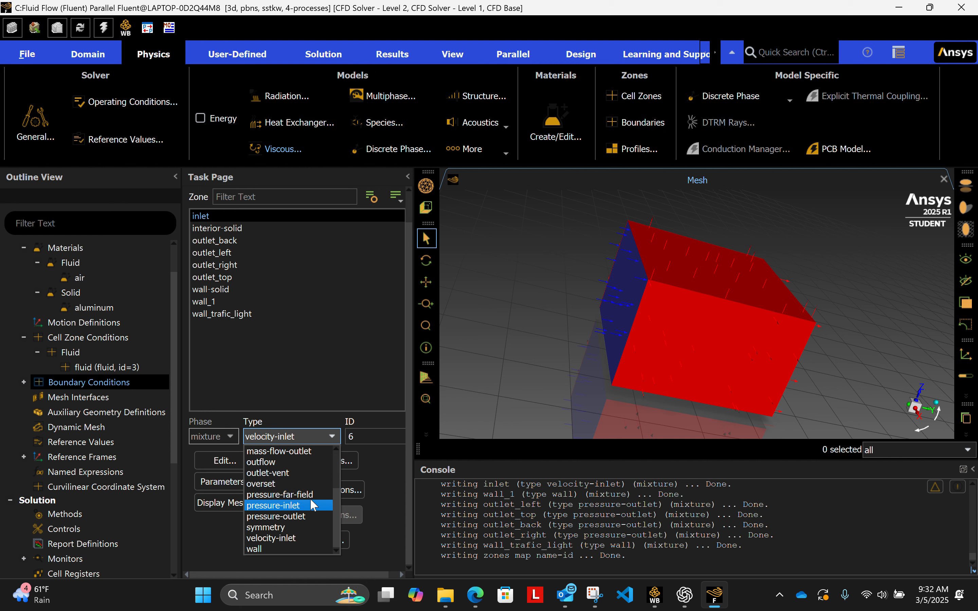
click(283, 174)
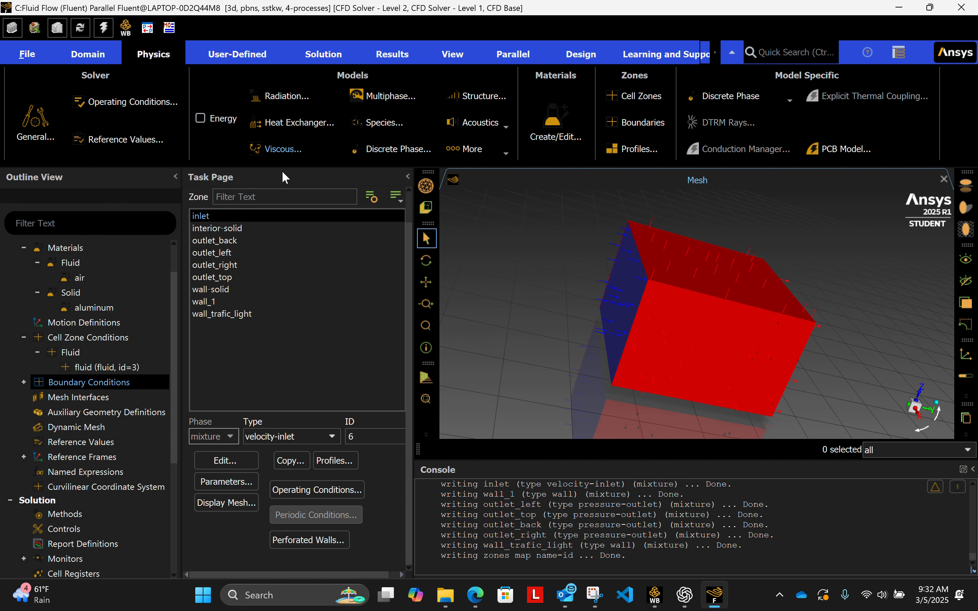
click(223, 462)
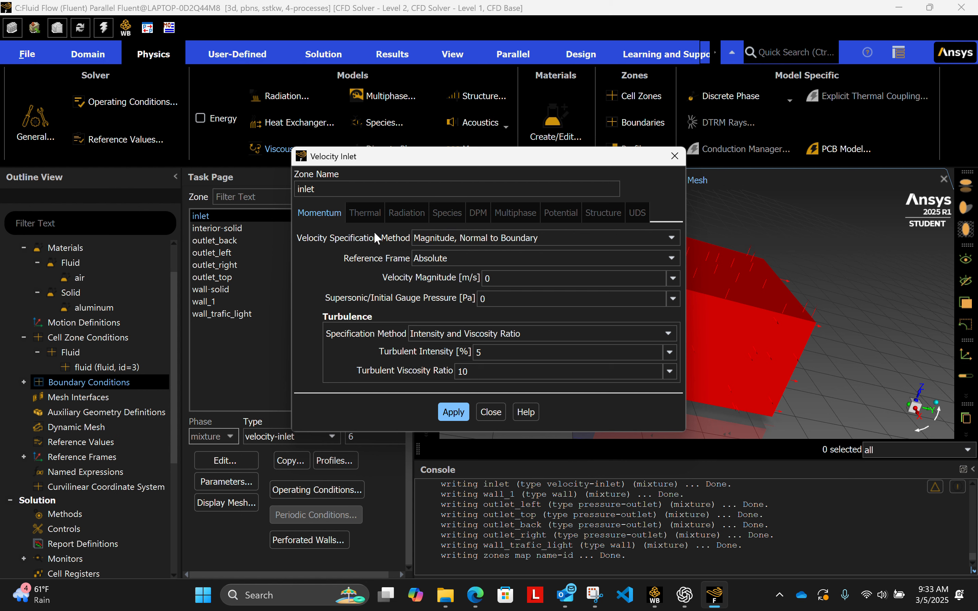
Try Magnitude and Direction and Components as the inlet's velocity specification method, returning to Magnitude, Normal to Boundary.
click(530, 237)
click(510, 249)
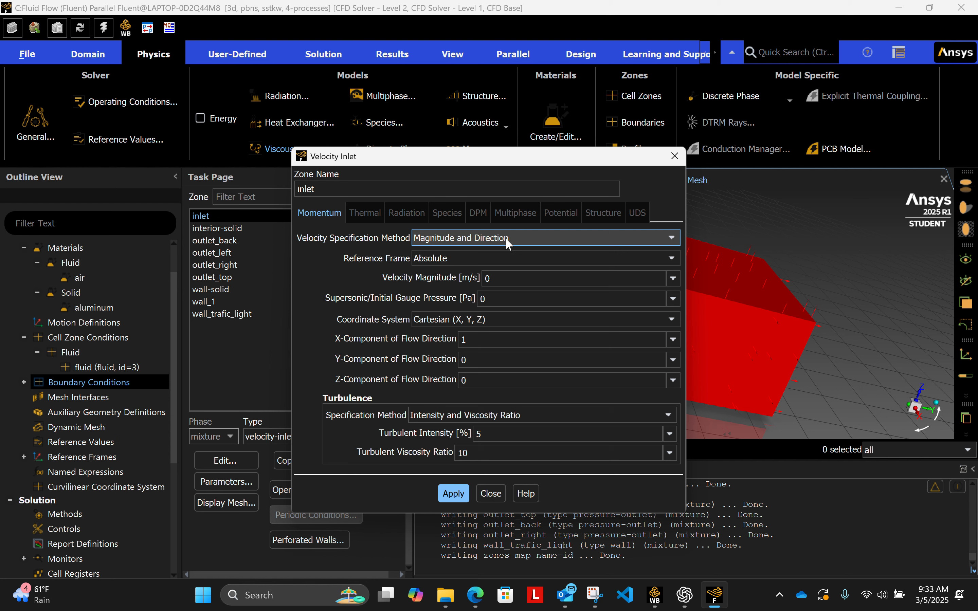
click(505, 241)
click(488, 264)
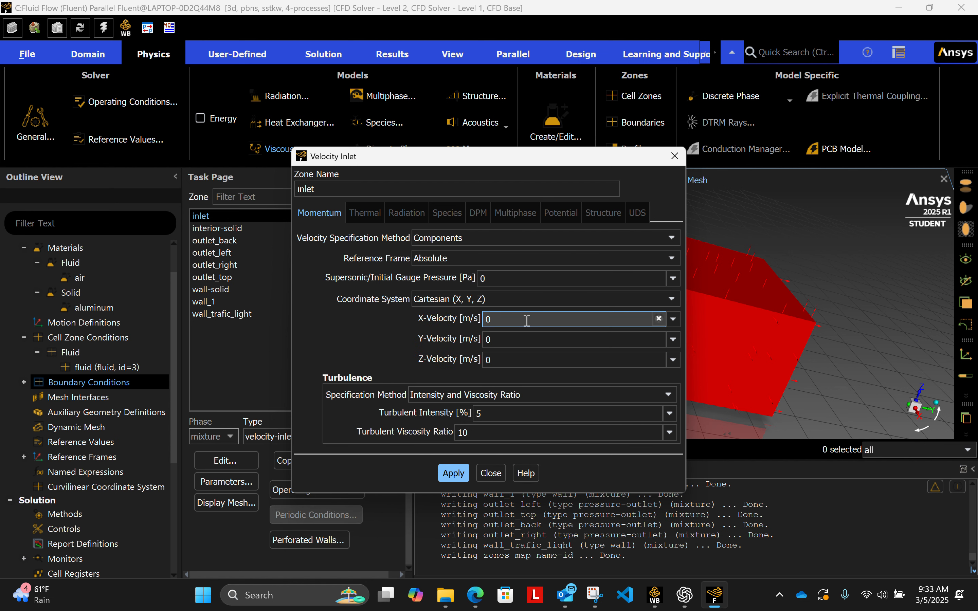
click(449, 238)
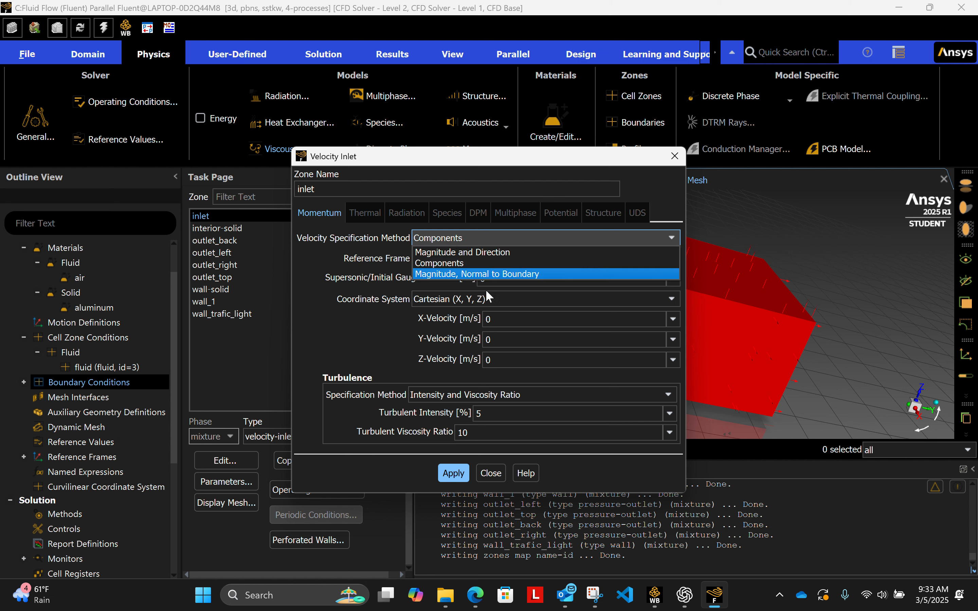
click(536, 274)
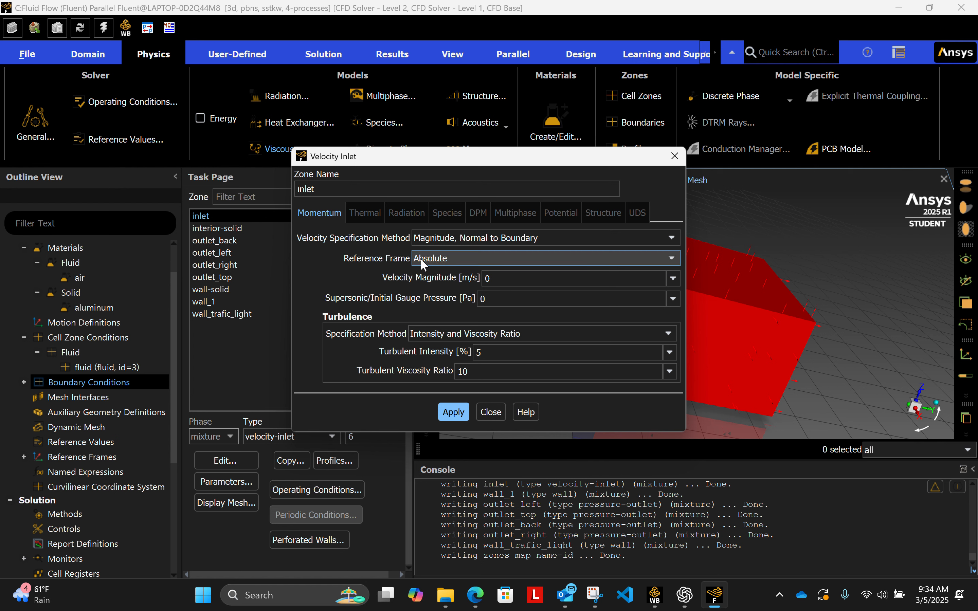
Set the inlet's velocity magnitude to 10 m/s, apply it and reopen the inlet settings to check the value.
double_click(519, 282)
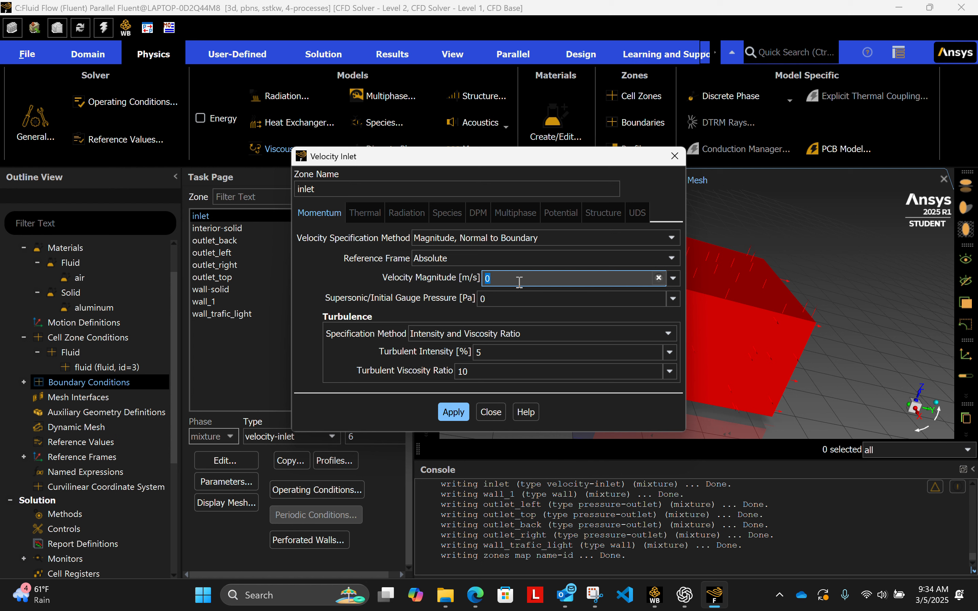
text(10)
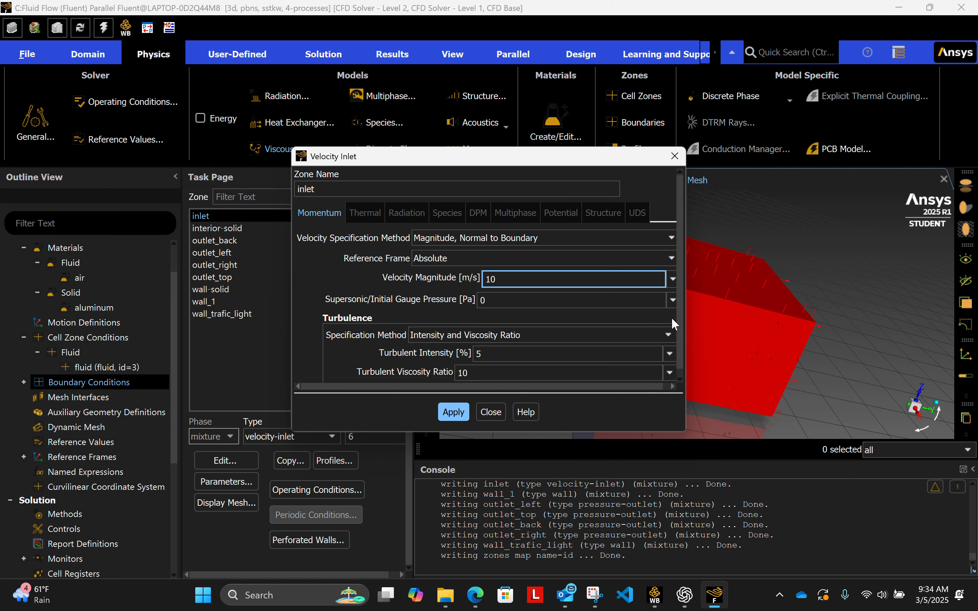
drag(679, 323, 684, 335)
drag(639, 387, 663, 387)
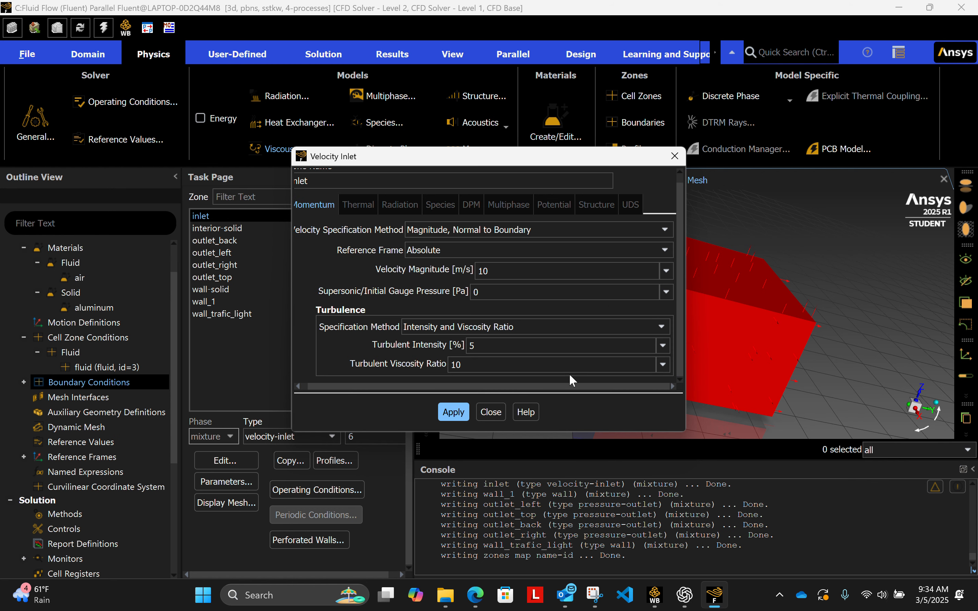
click(457, 413)
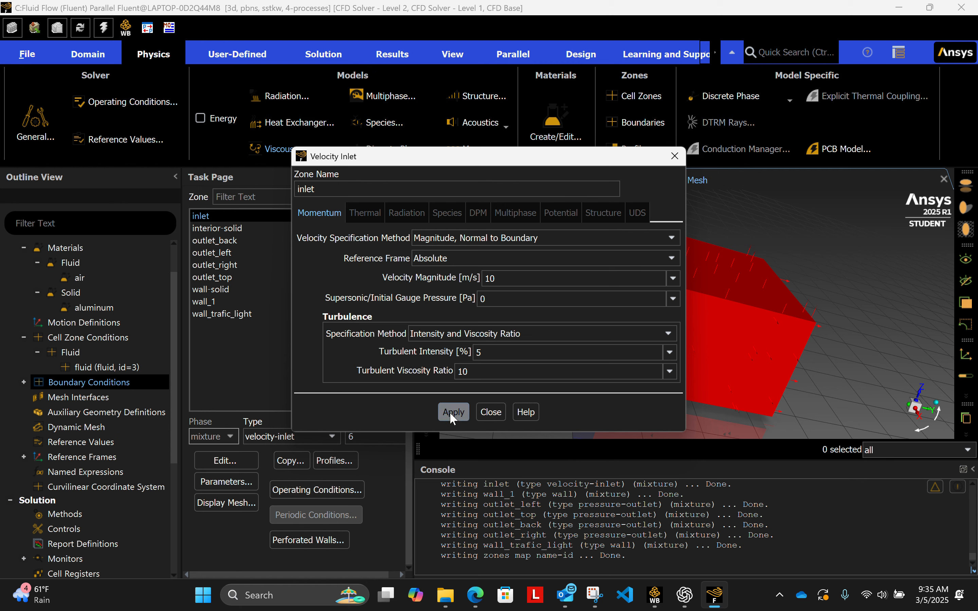
click(497, 411)
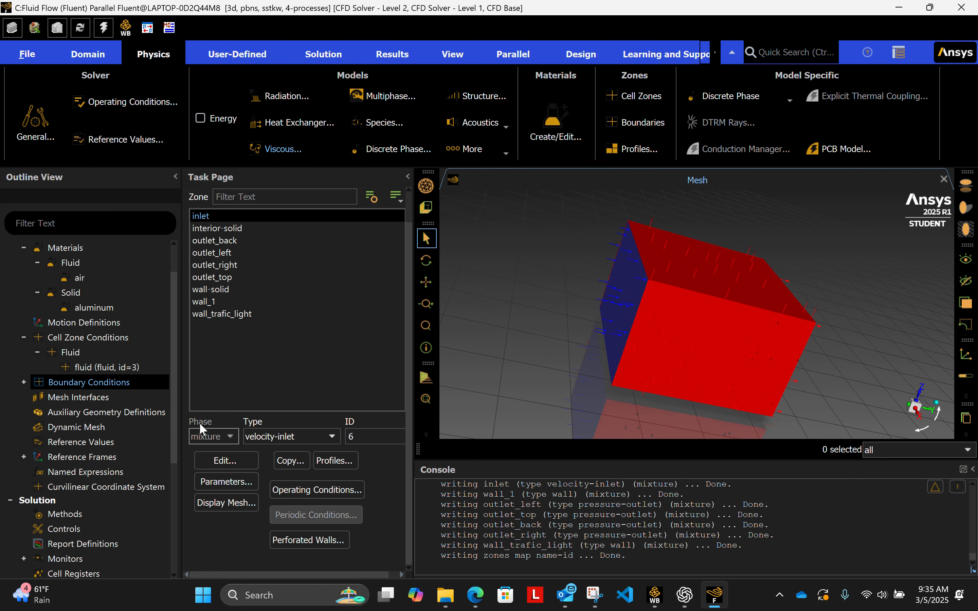
click(226, 460)
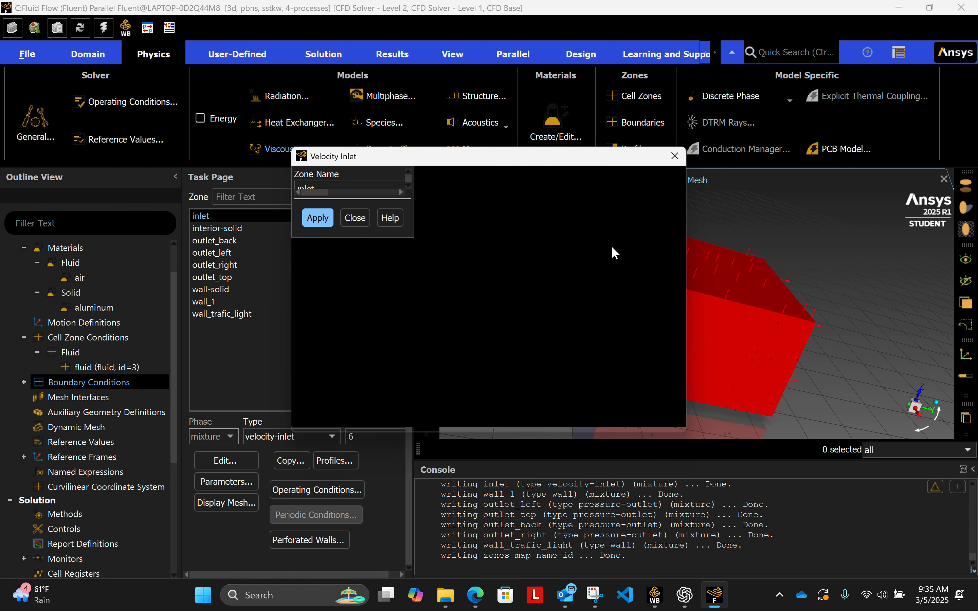
click(491, 412)
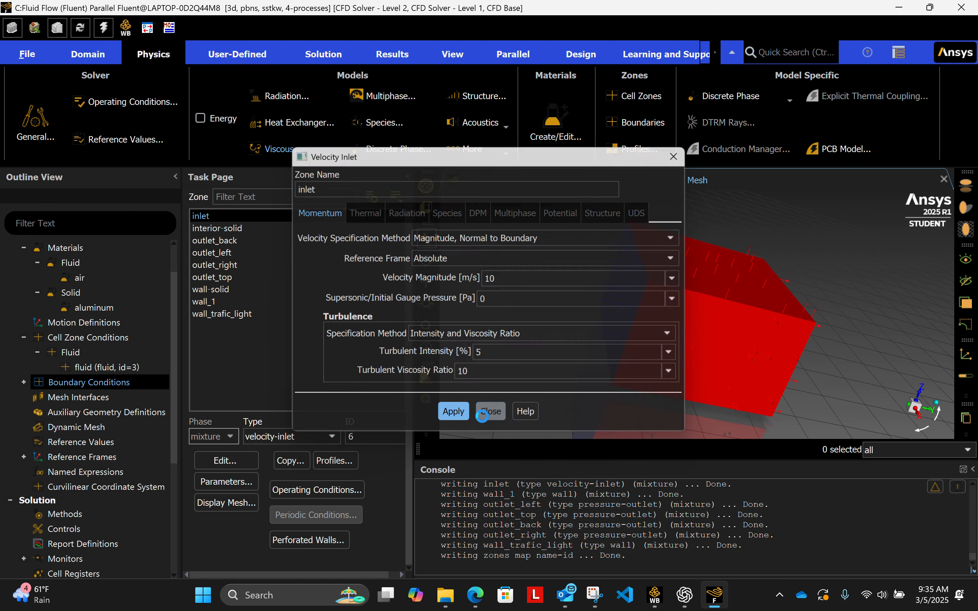
Look at the interior-solid zone's settings without changing them.
click(241, 229)
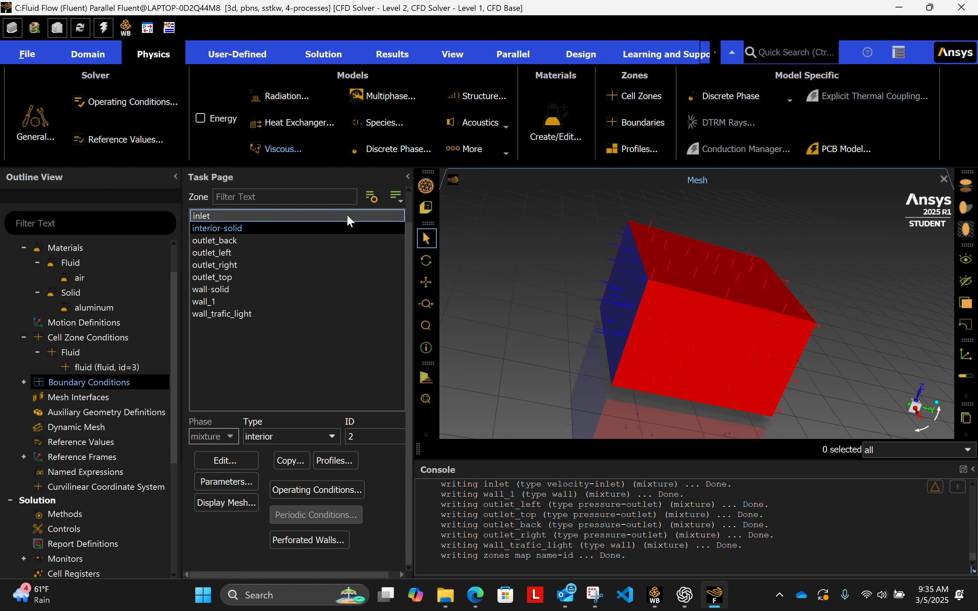
click(226, 461)
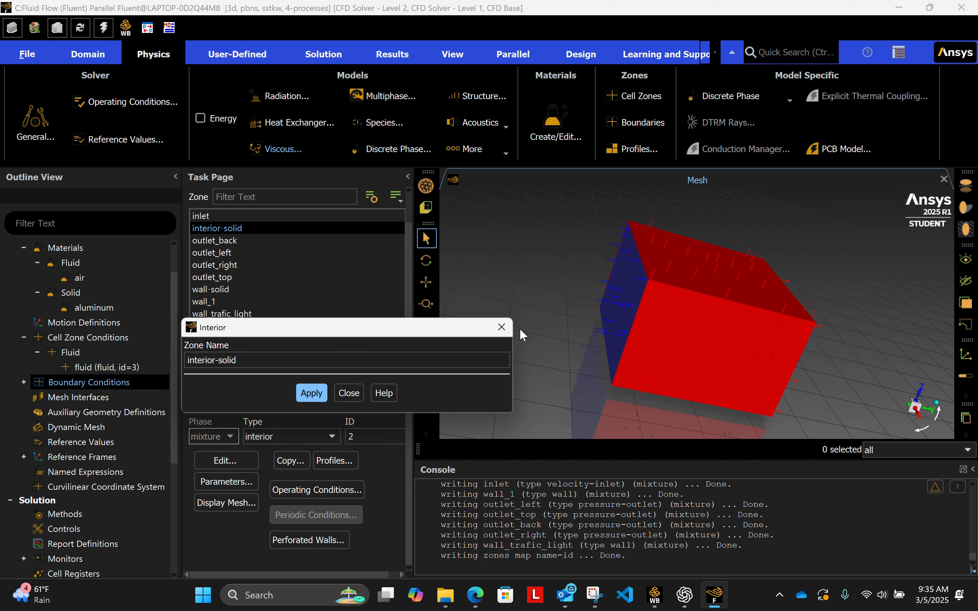
click(505, 330)
Examine the outlet_back zone's pressure-outlet settings and the available boundary types without changing them.
click(207, 241)
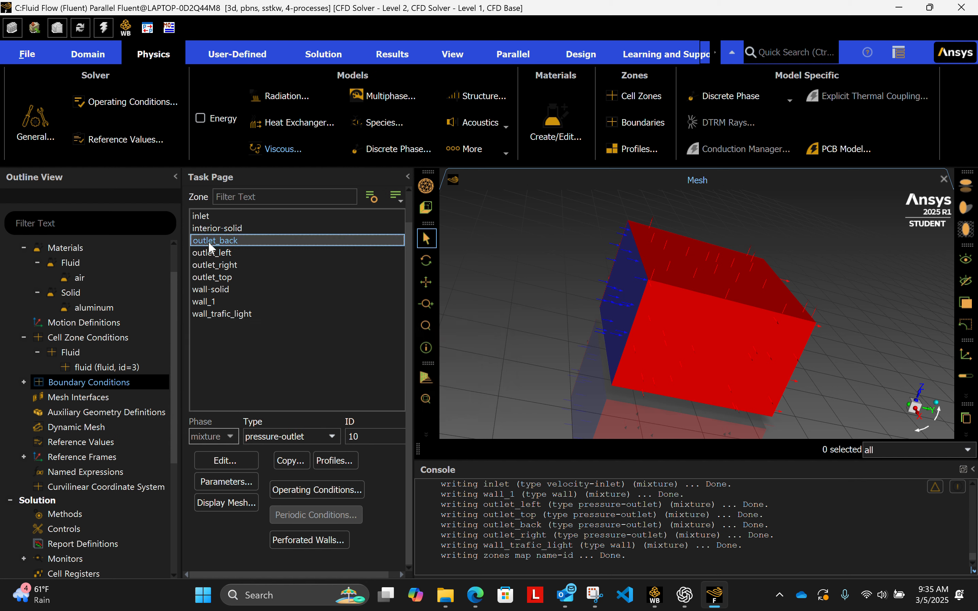
drag(721, 348, 649, 316)
drag(782, 351, 717, 342)
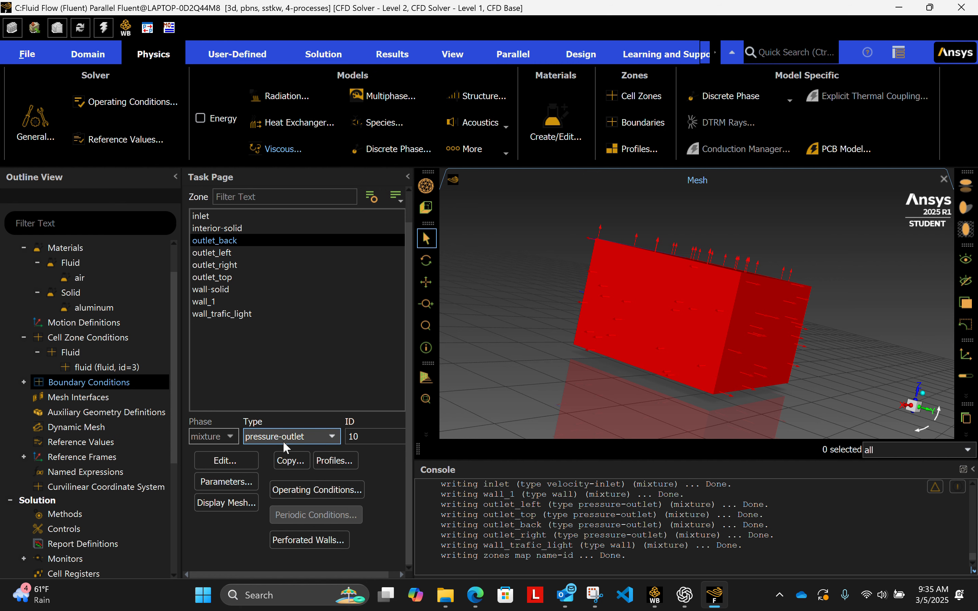
click(224, 456)
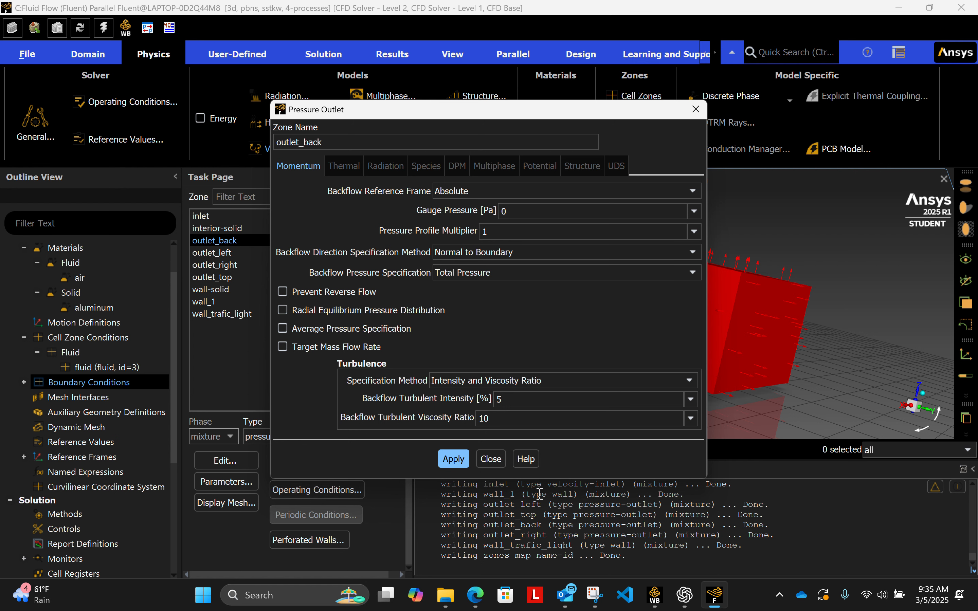
click(487, 462)
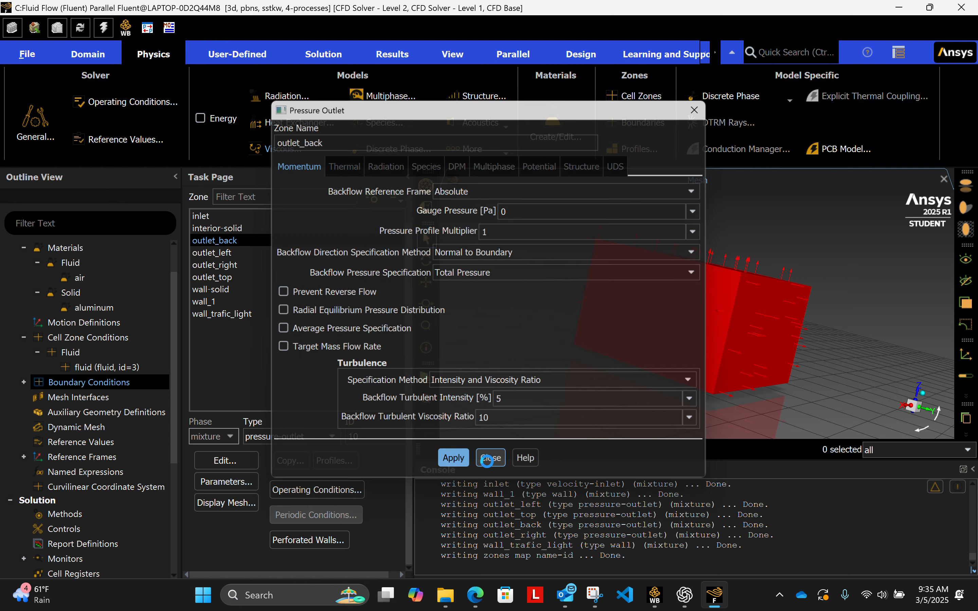
click(321, 433)
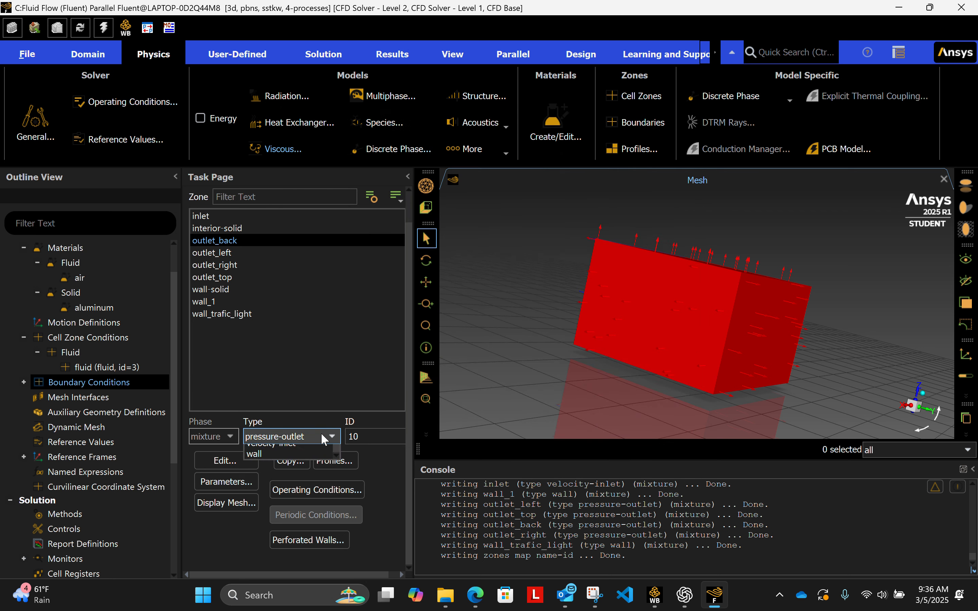
click(339, 348)
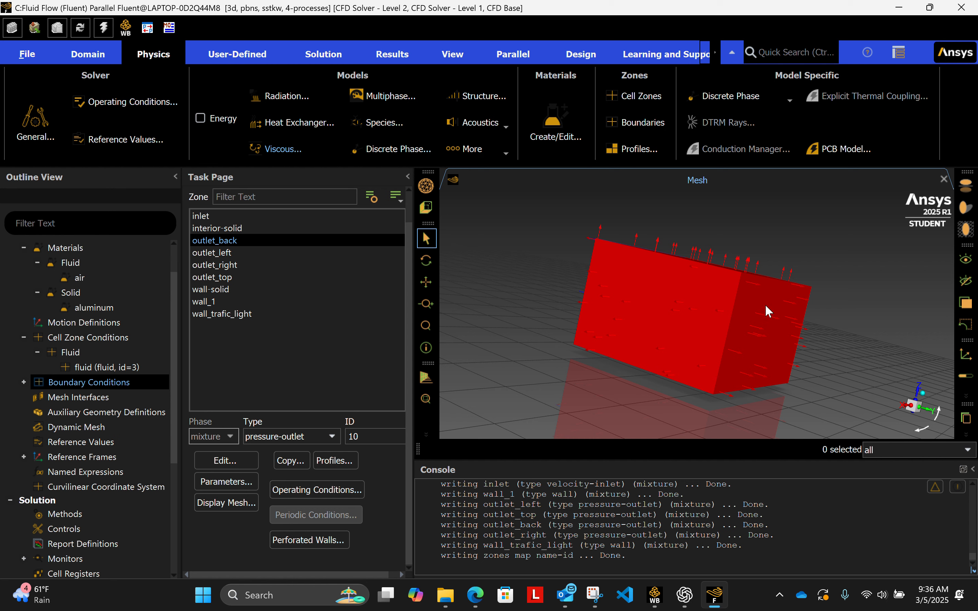
Change the outlet_left zone's boundary type to velocity-inlet.
drag(665, 351, 759, 378)
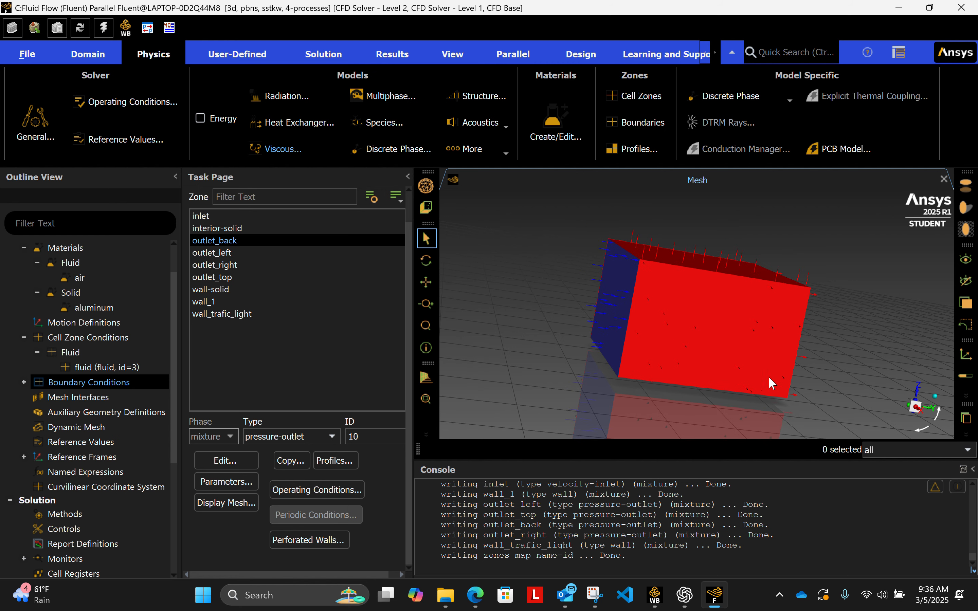
drag(856, 331, 647, 336)
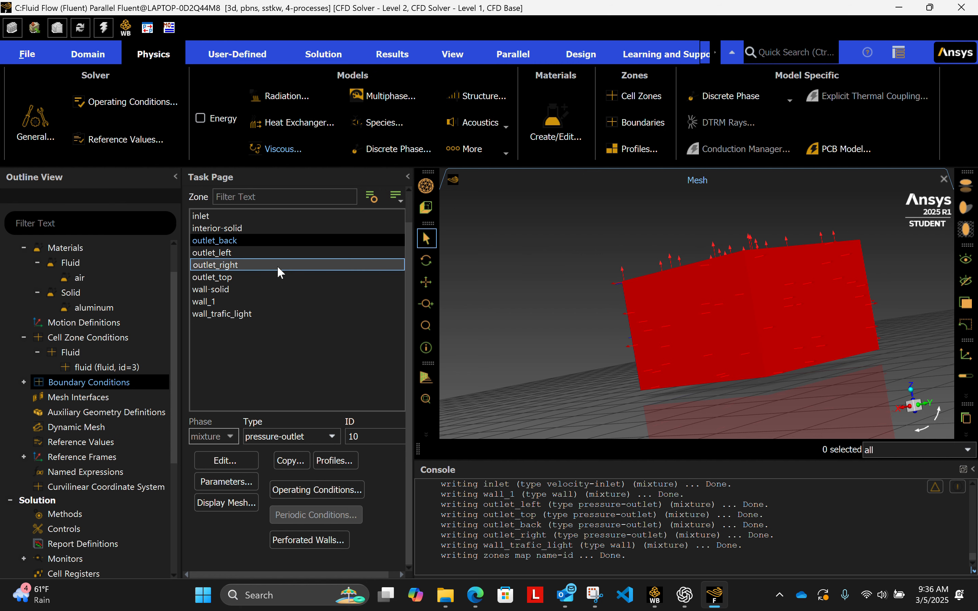
drag(698, 333, 888, 420)
click(226, 253)
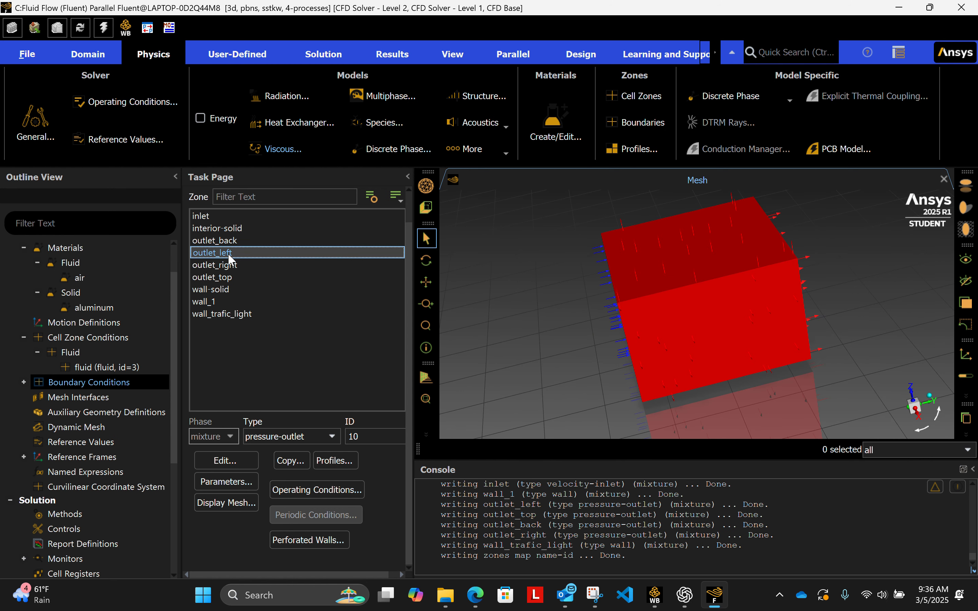
click(322, 438)
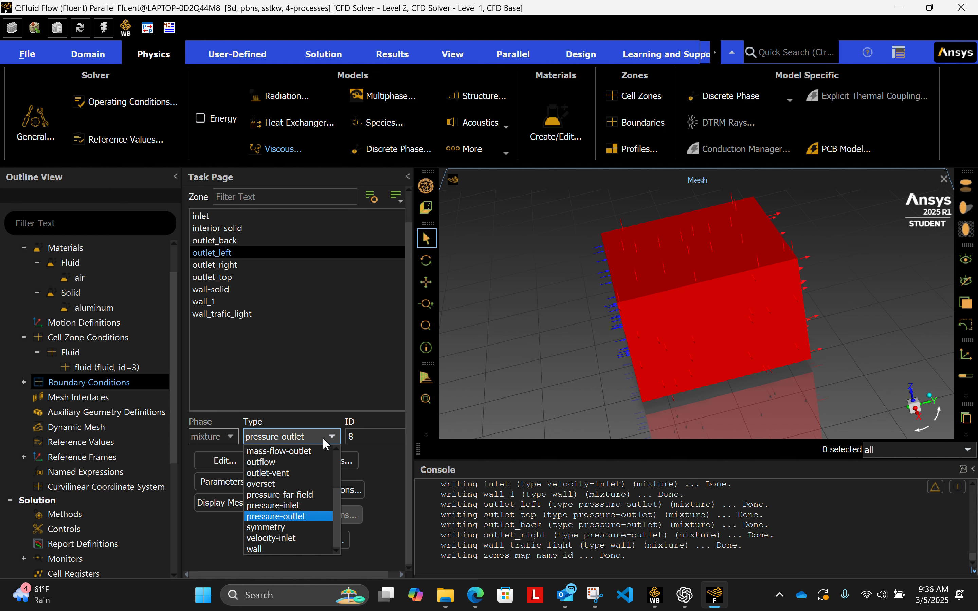
click(294, 538)
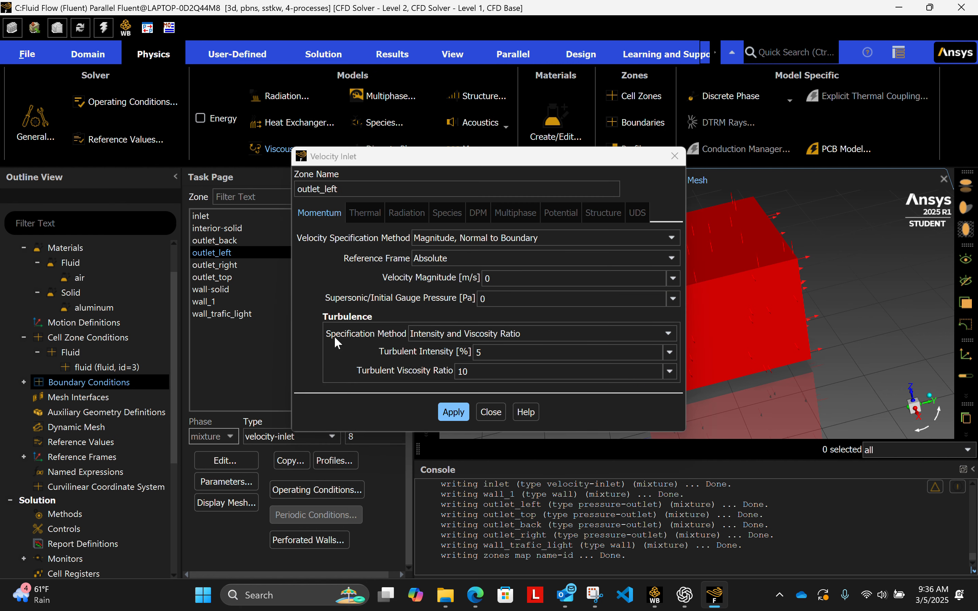
Specify outlet_left's velocity by Components with a Y-velocity of 10 m/s, and apply it.
click(503, 297)
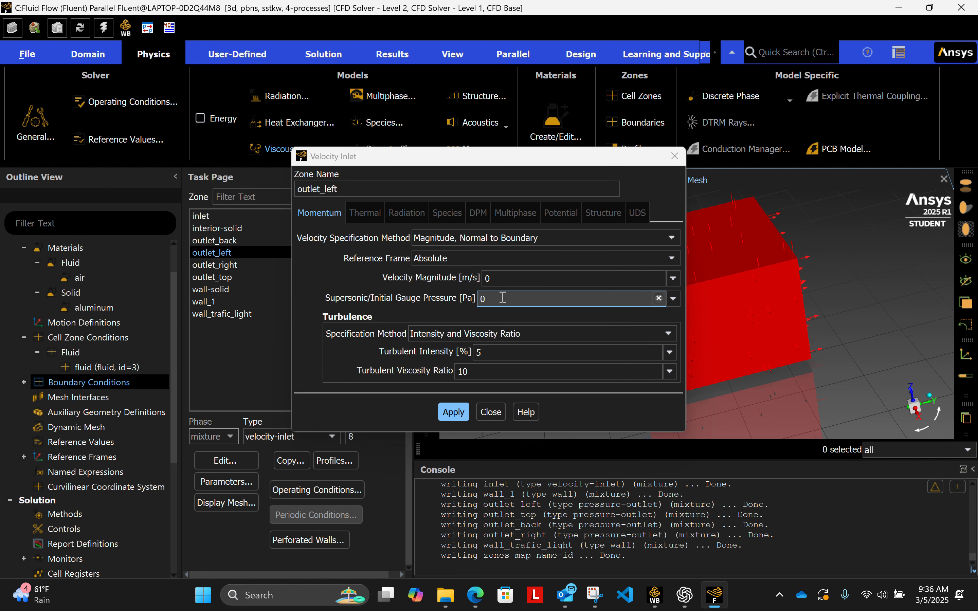
click(504, 238)
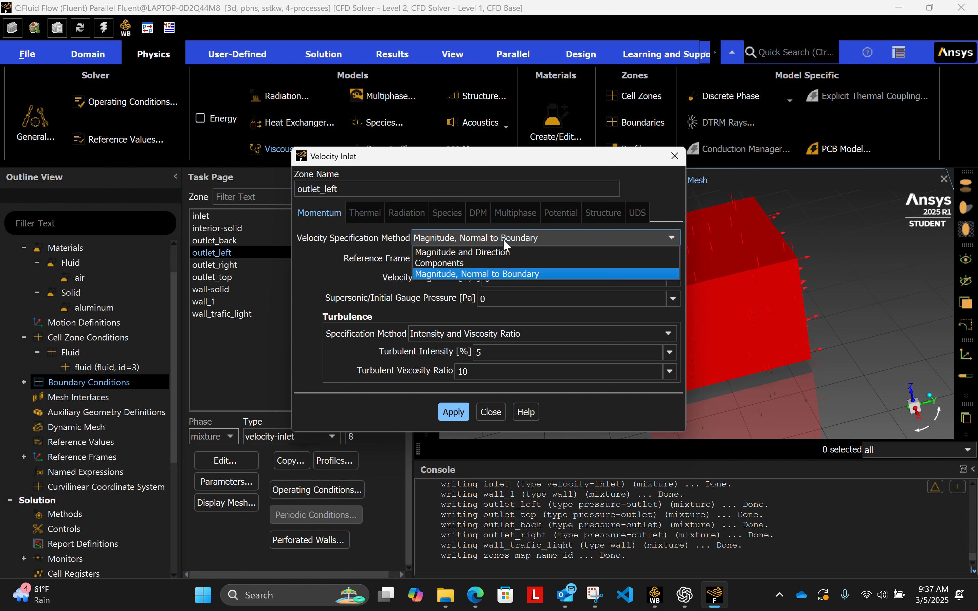
click(468, 263)
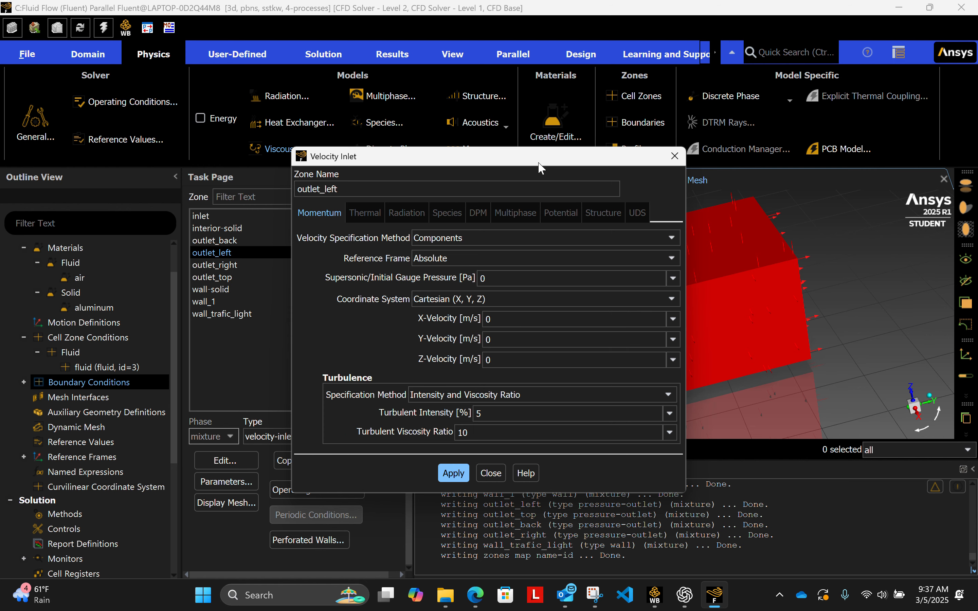
drag(541, 162, 341, 159)
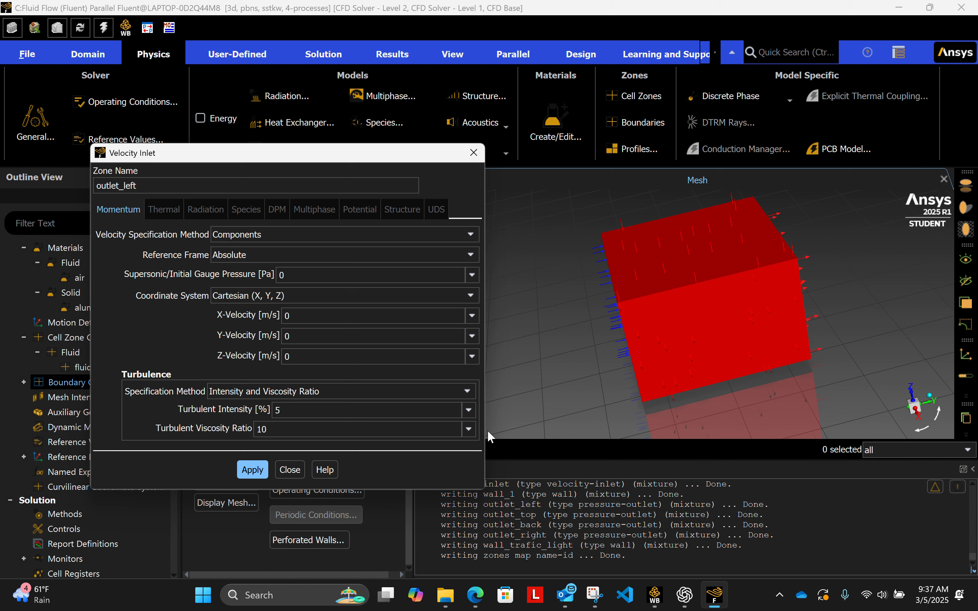
click(290, 336)
double_click(290, 336)
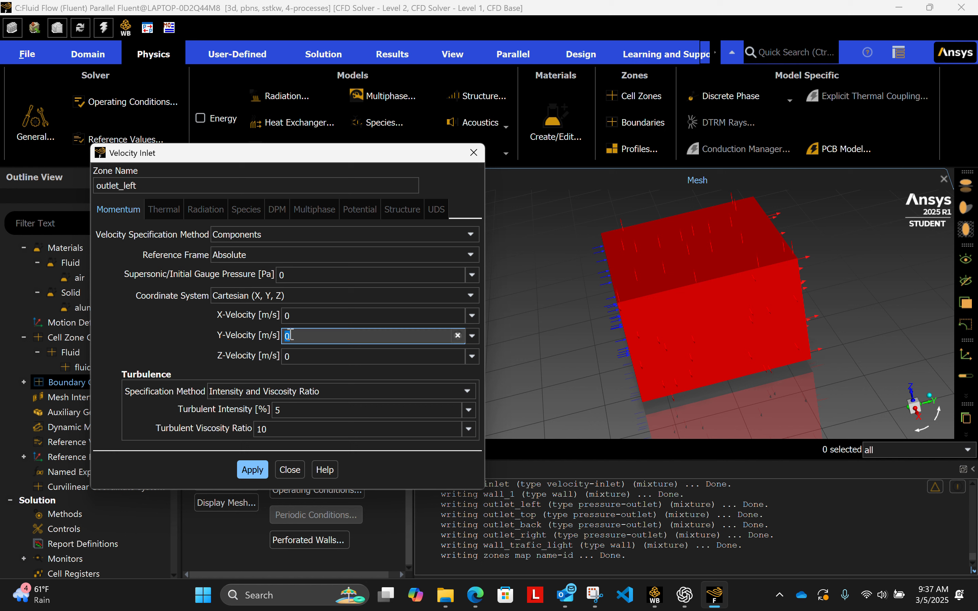
text(10)
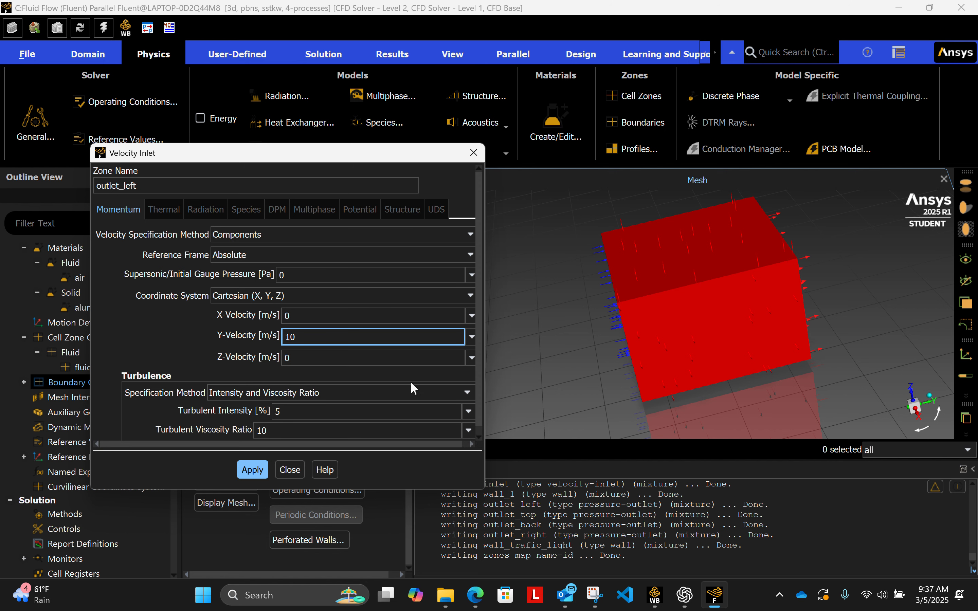
click(251, 470)
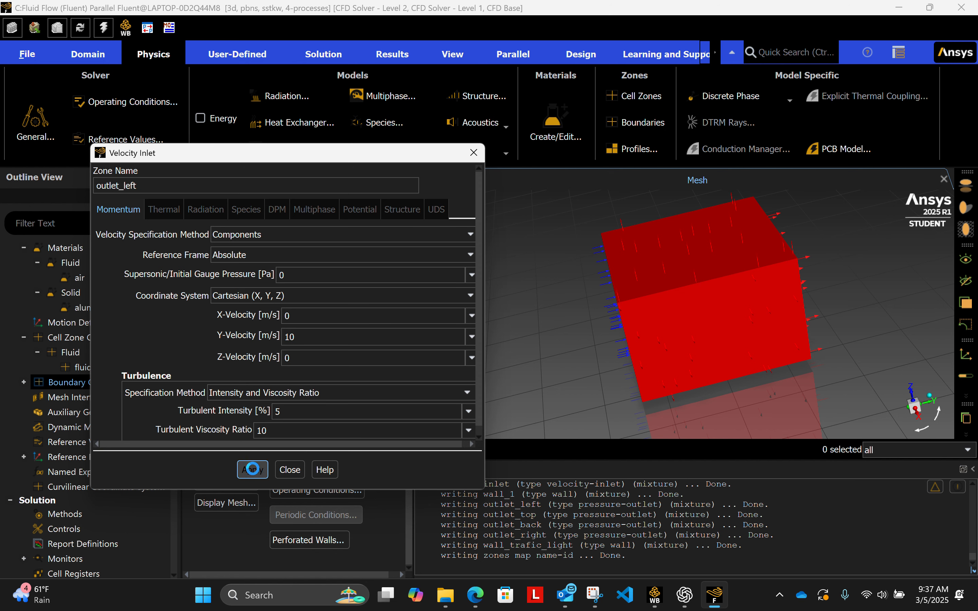
click(291, 470)
Change the outlet_right zone's boundary type to velocity-inlet.
click(249, 264)
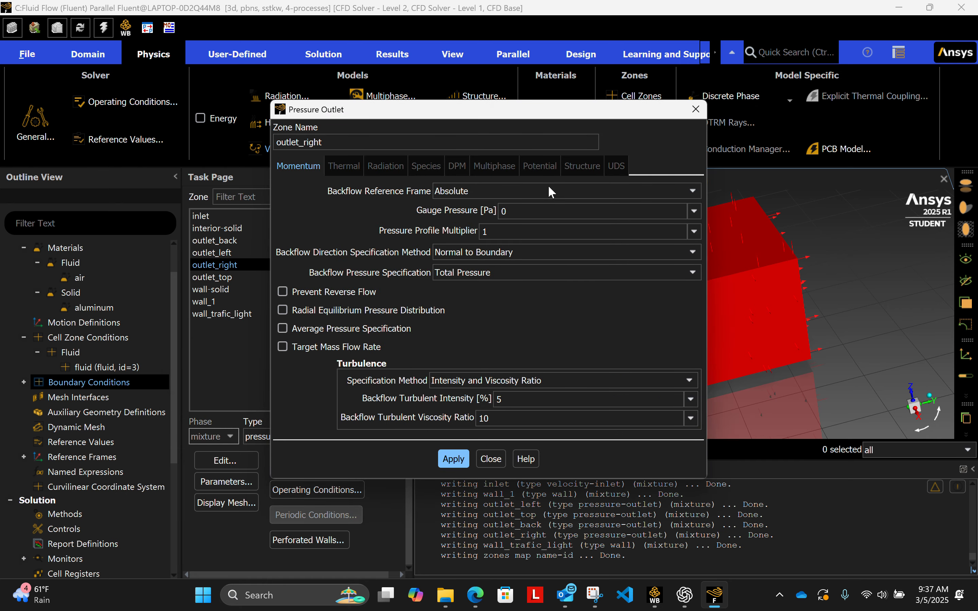
click(490, 459)
click(295, 435)
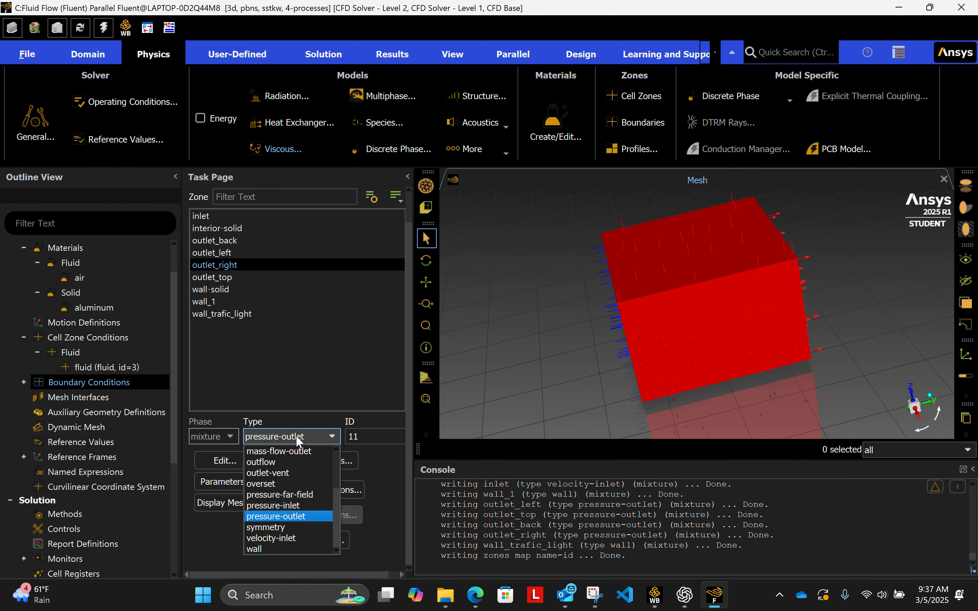
click(283, 538)
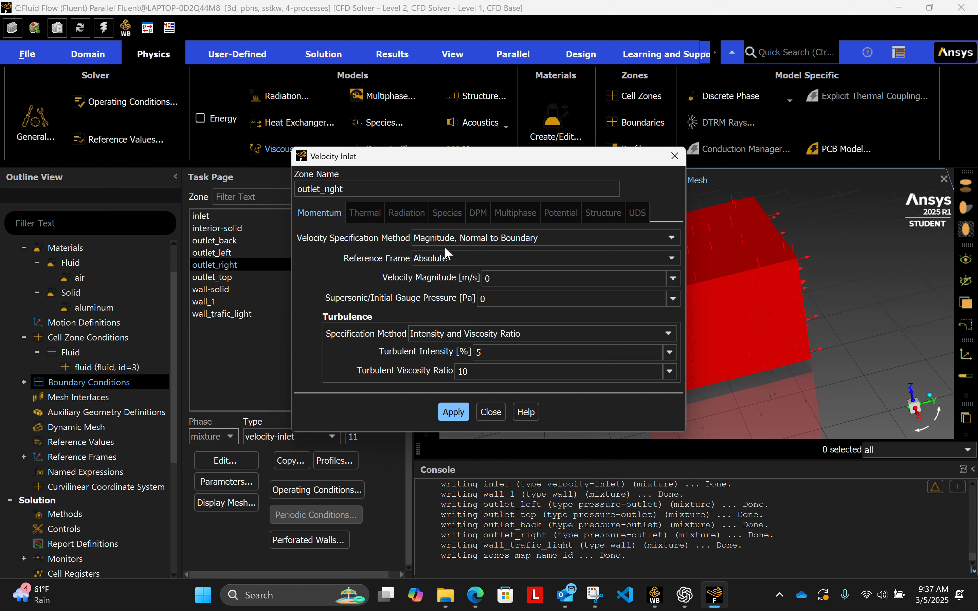
Specify outlet_right's velocity by Components with a Y-velocity of 10 m/s, and apply it.
click(524, 238)
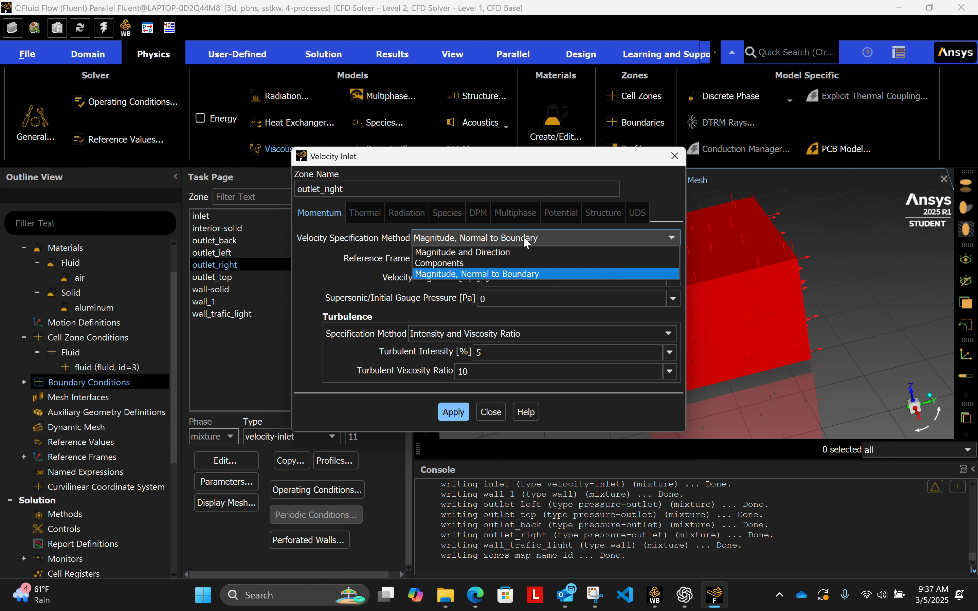
click(501, 264)
click(537, 345)
key(ctrl+a)
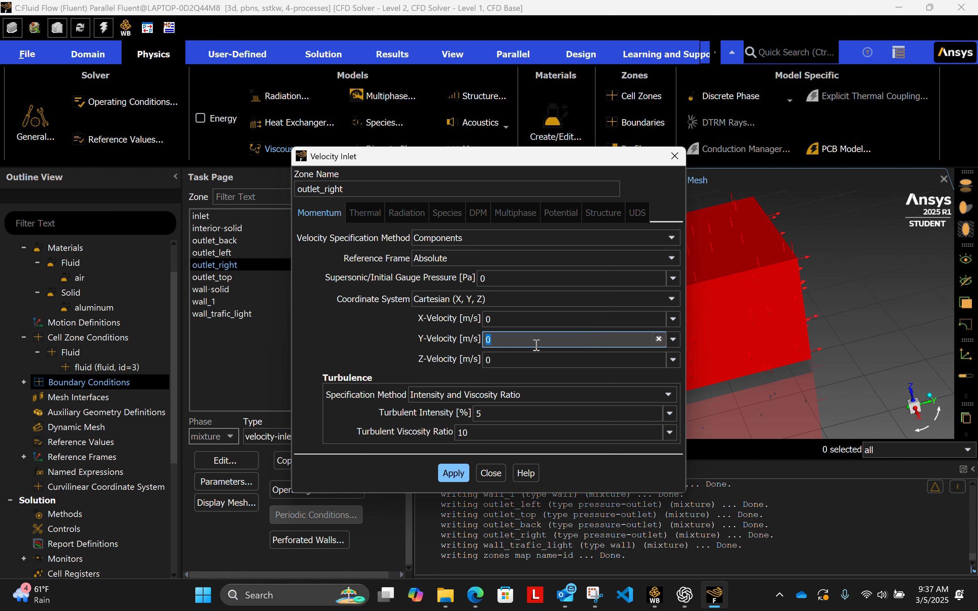
text(10)
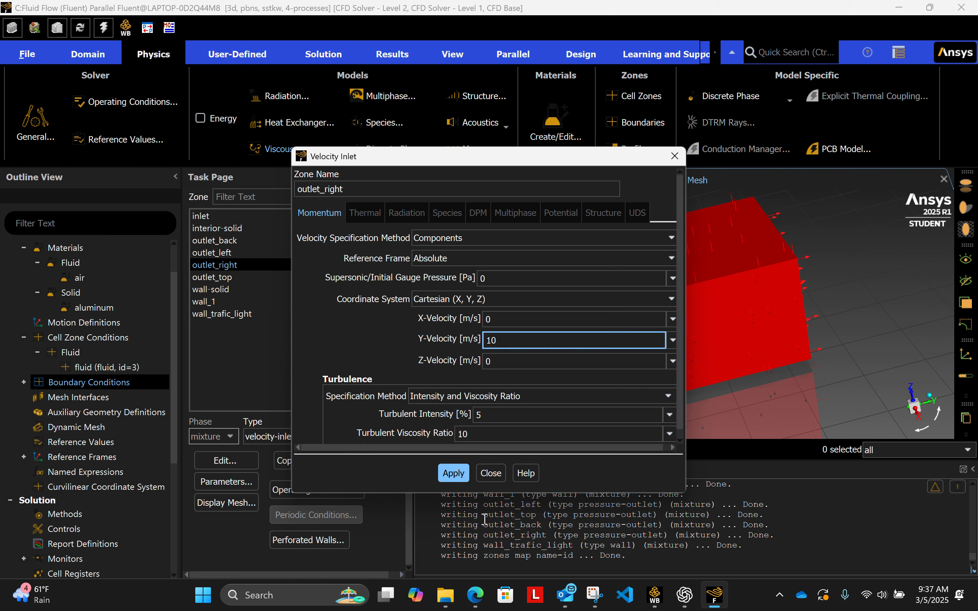
click(453, 473)
click(495, 471)
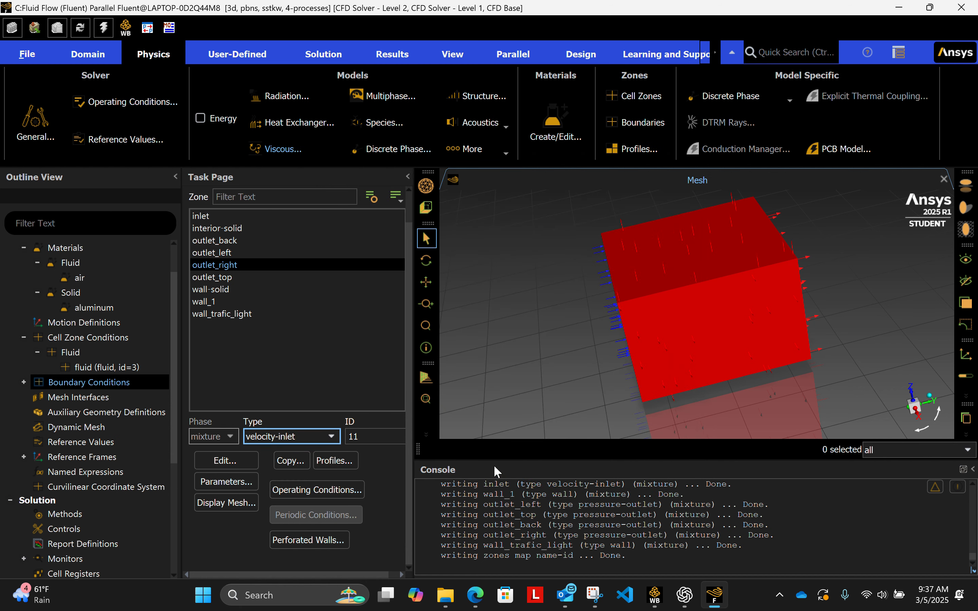
Change the outlet_top zone's boundary type to velocity-inlet.
click(219, 277)
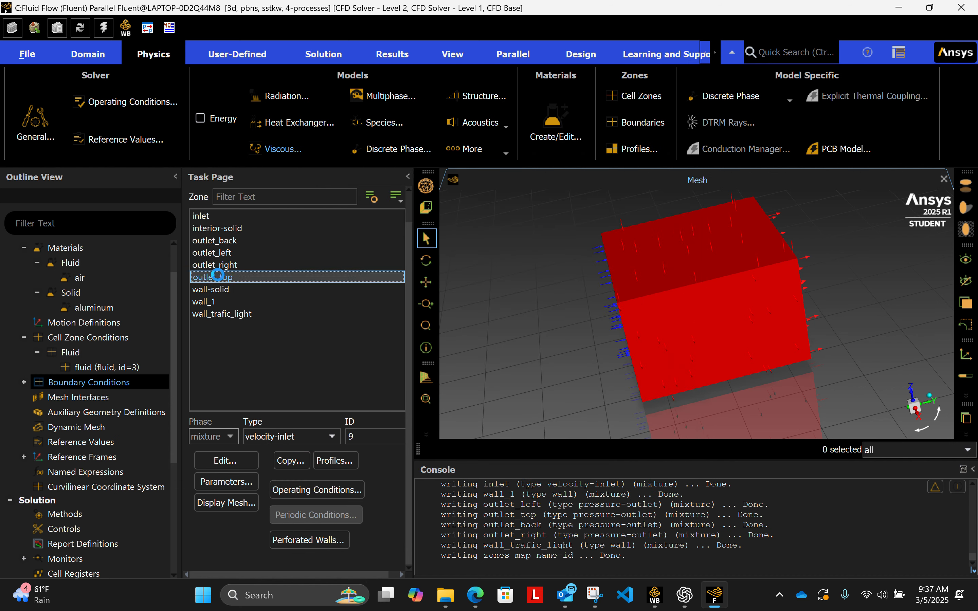
click(221, 462)
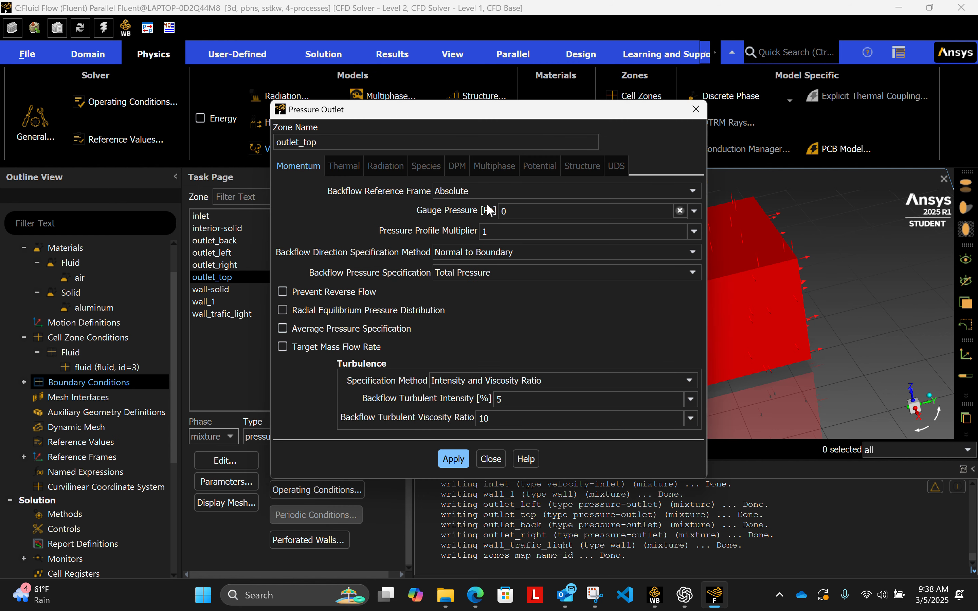
click(491, 459)
click(290, 435)
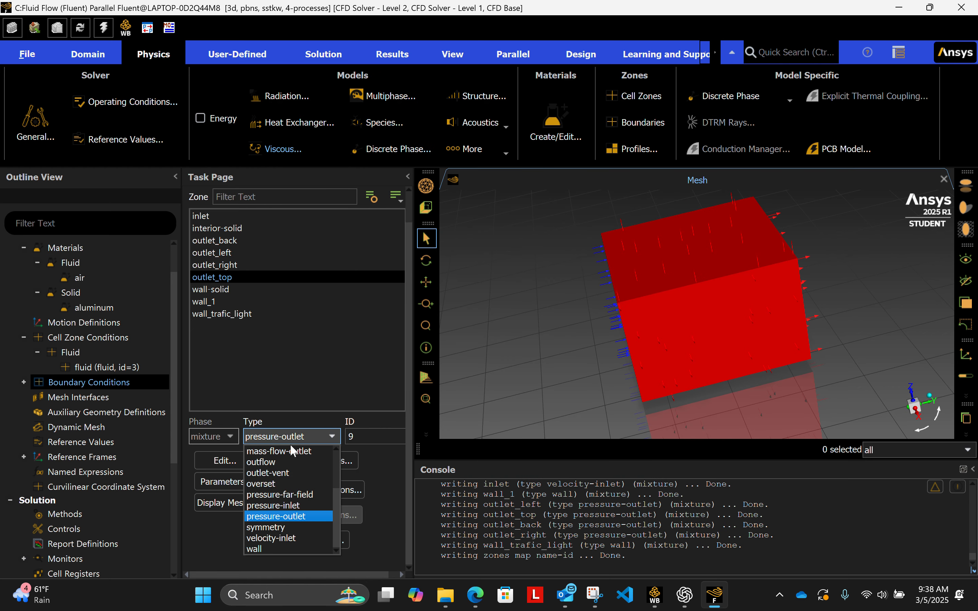
click(277, 542)
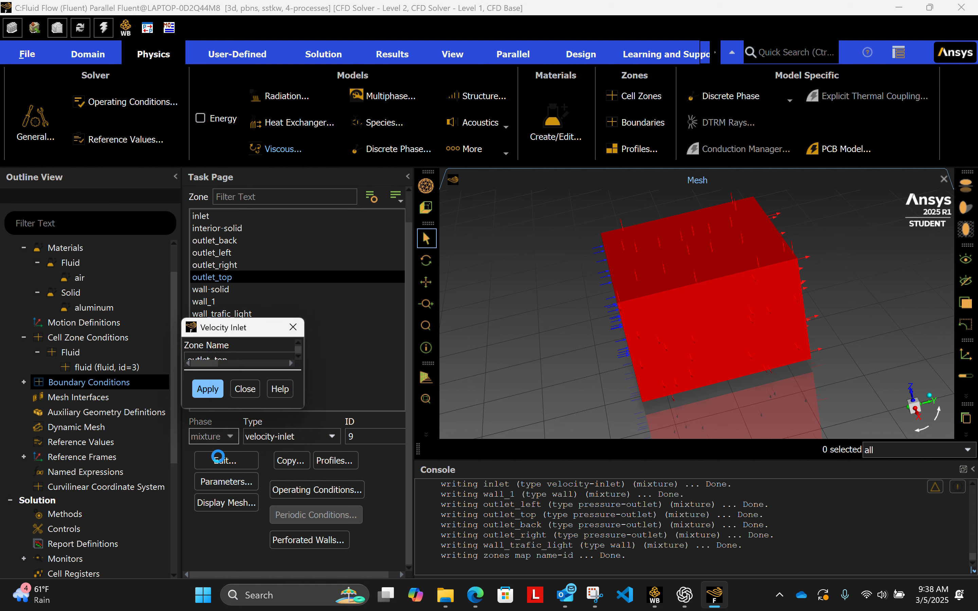
Specify outlet_top's velocity by Components with a Y-velocity of 10 m/s, and apply it.
click(546, 258)
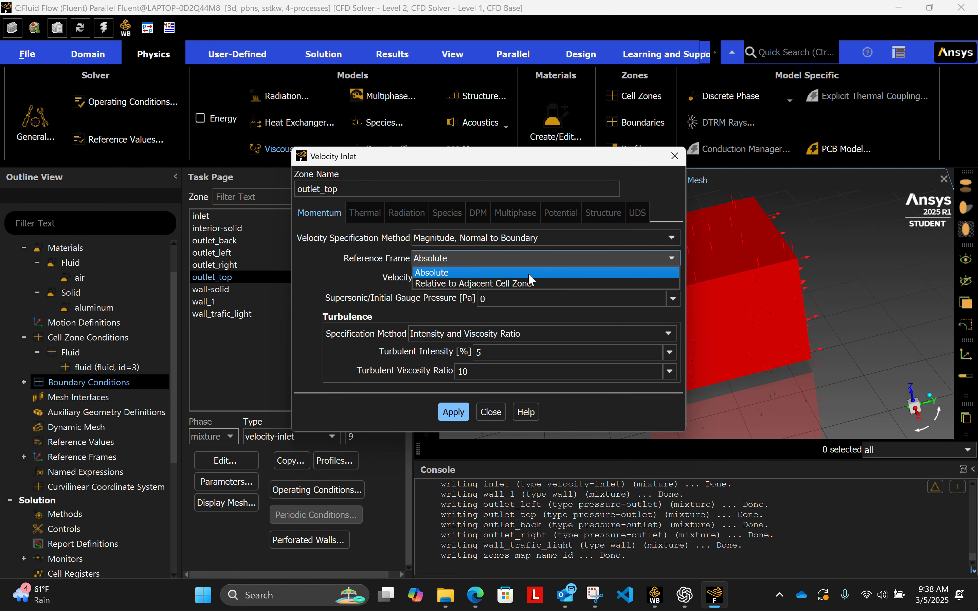
click(529, 238)
click(510, 263)
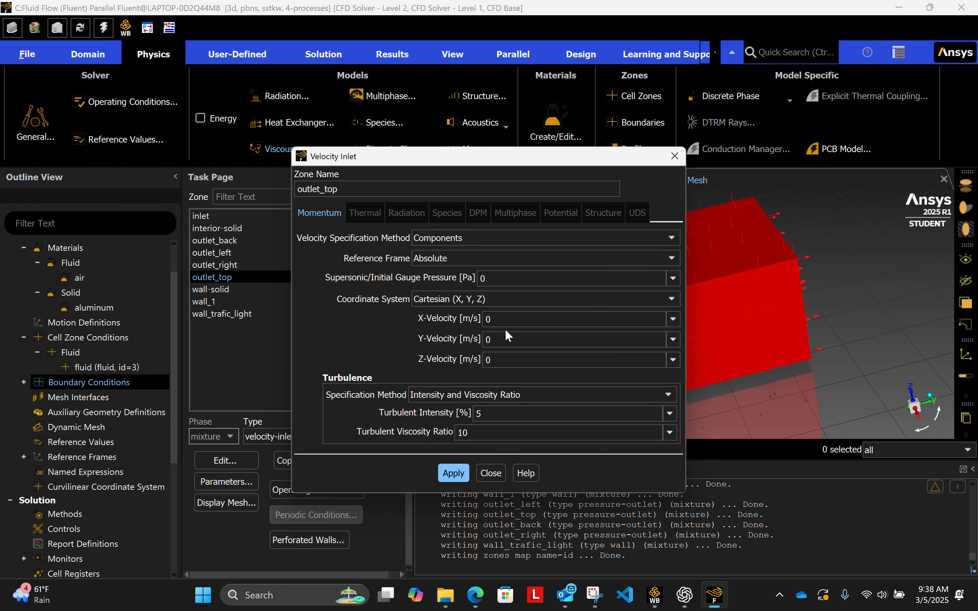
click(505, 339)
text(10)
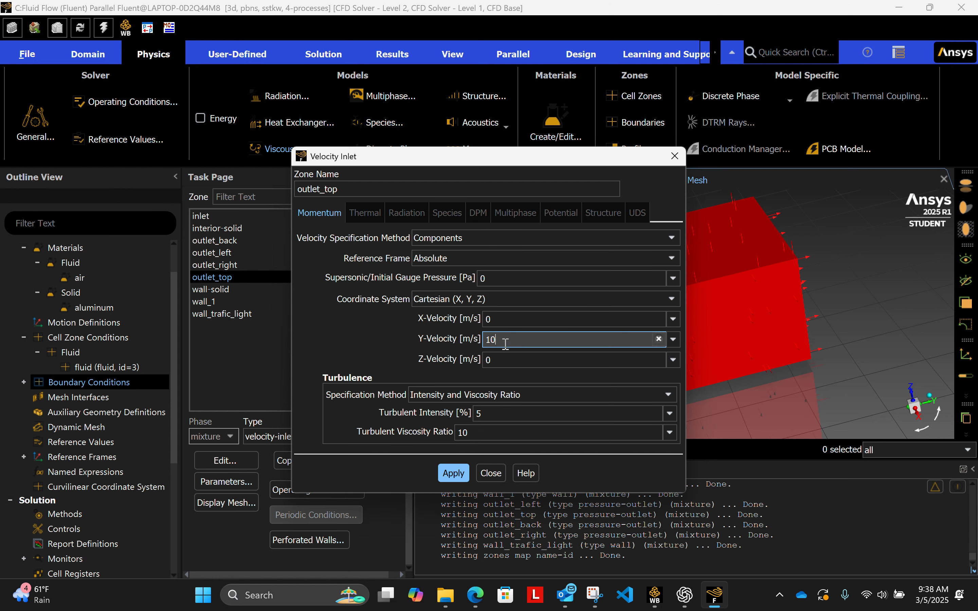
click(461, 474)
click(490, 475)
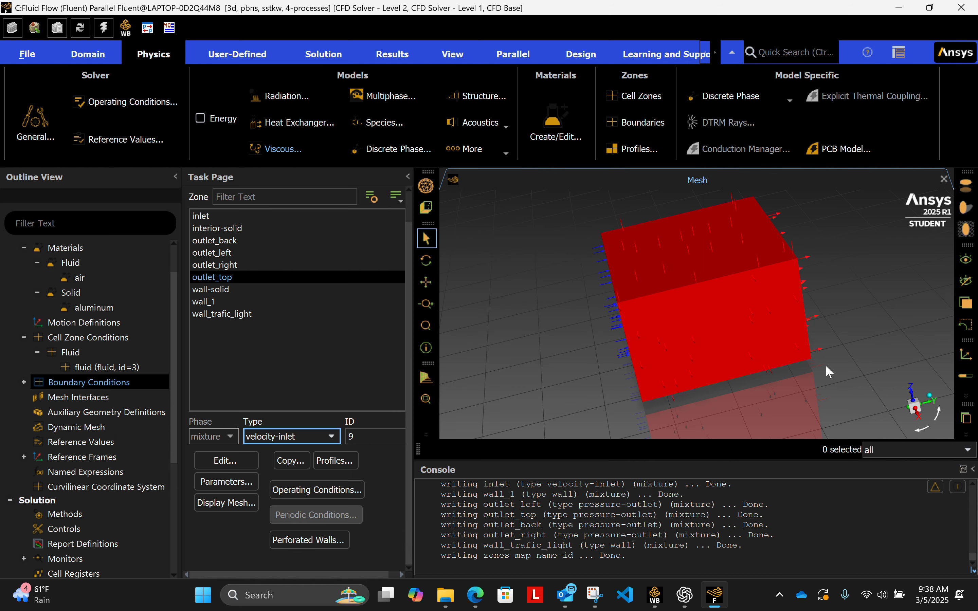
Examine the wall-solid zone's wall motion, shear condition and roughness settings without changing them.
drag(693, 358, 776, 323)
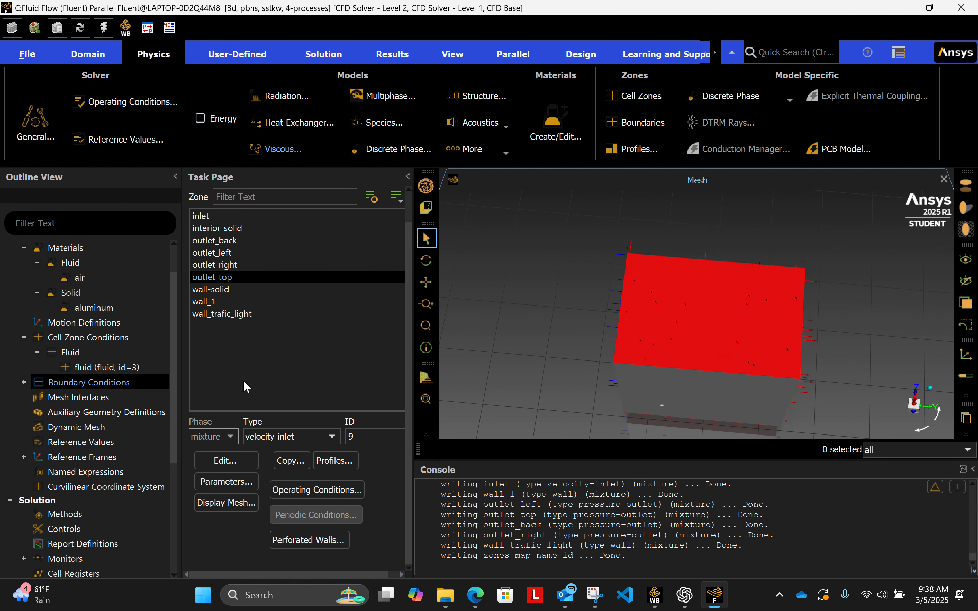
click(212, 289)
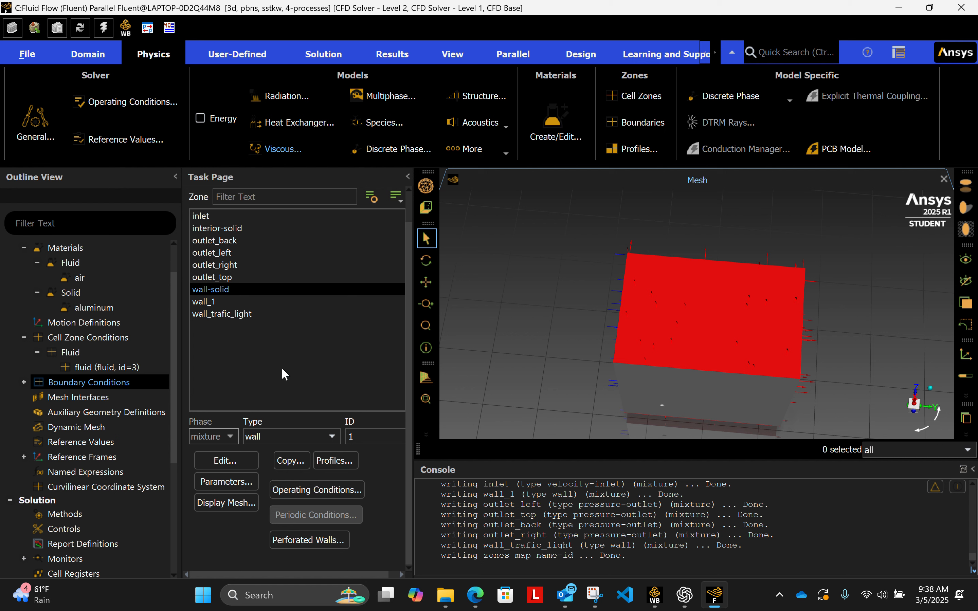
click(230, 460)
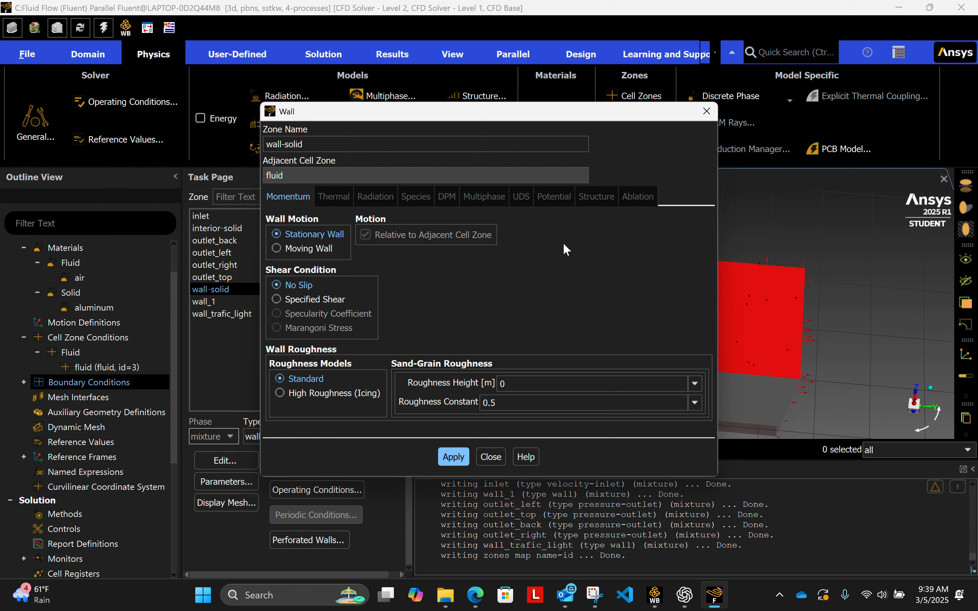
click(480, 459)
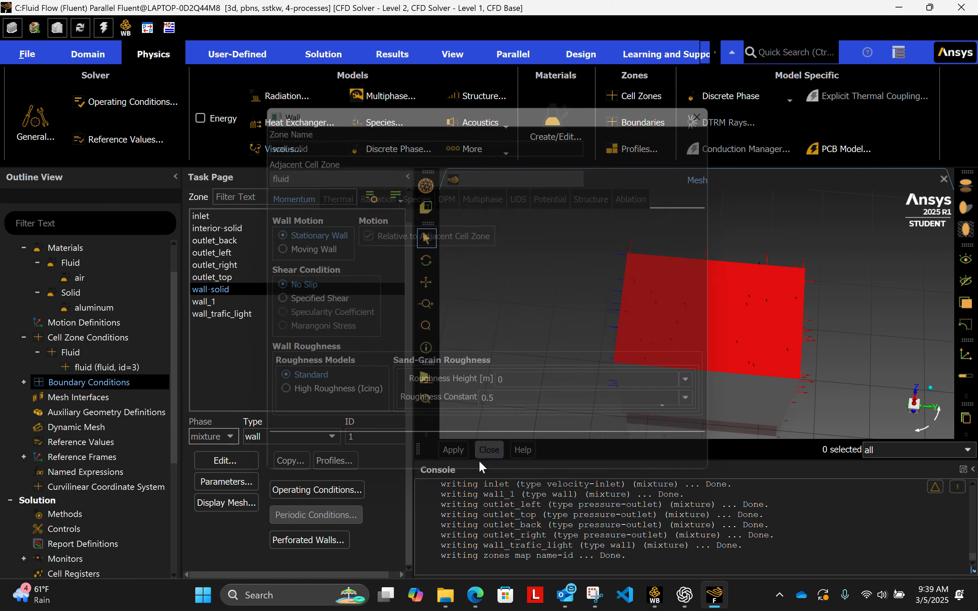
Select the wall_1 zone and look at the mesh display options without changing them.
click(264, 302)
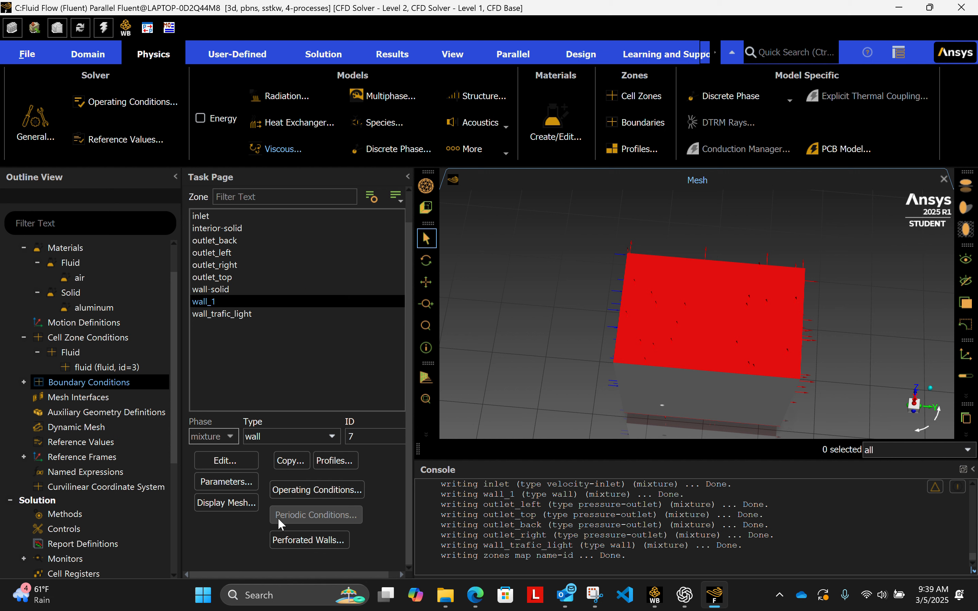
click(233, 501)
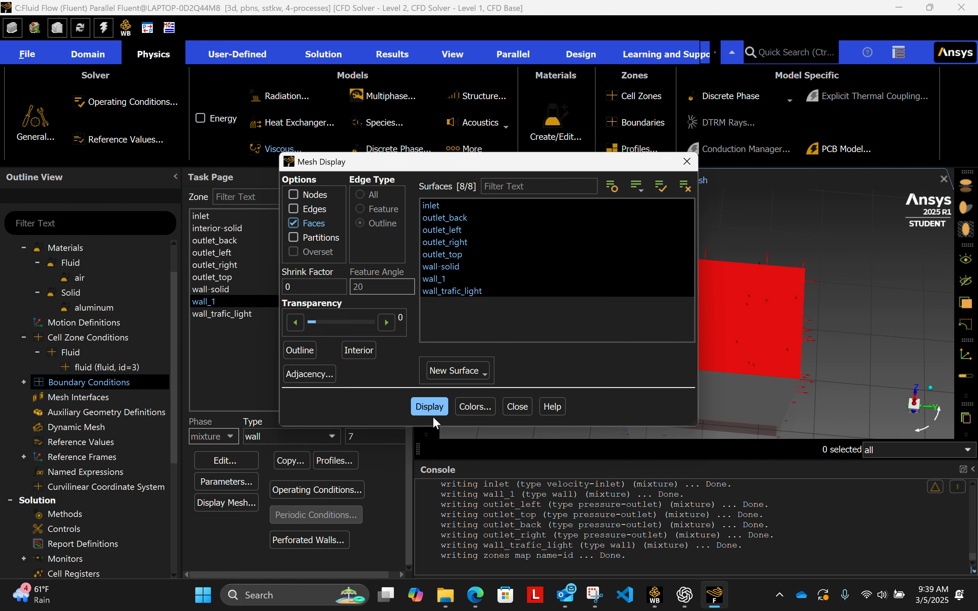
click(686, 161)
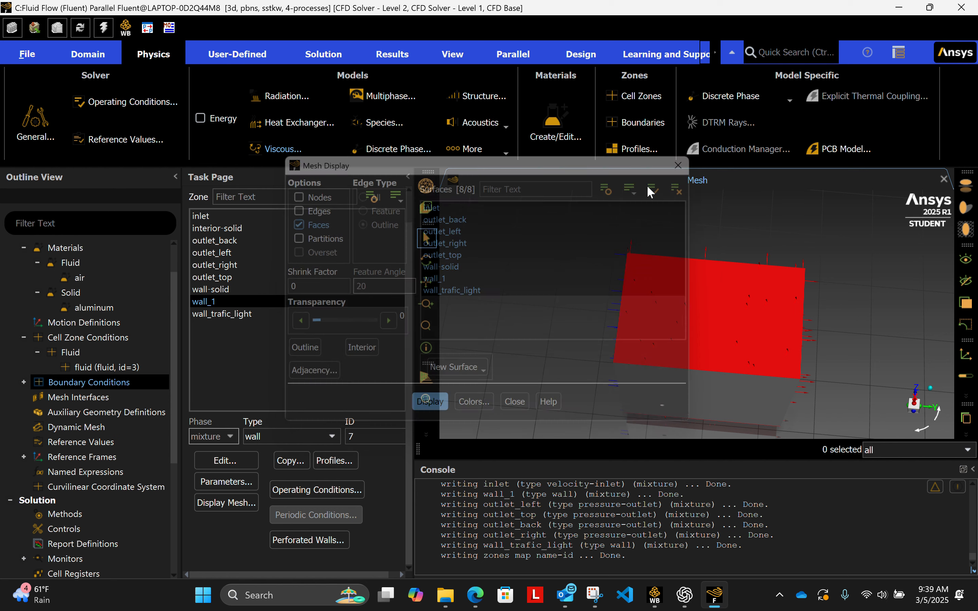
click(249, 302)
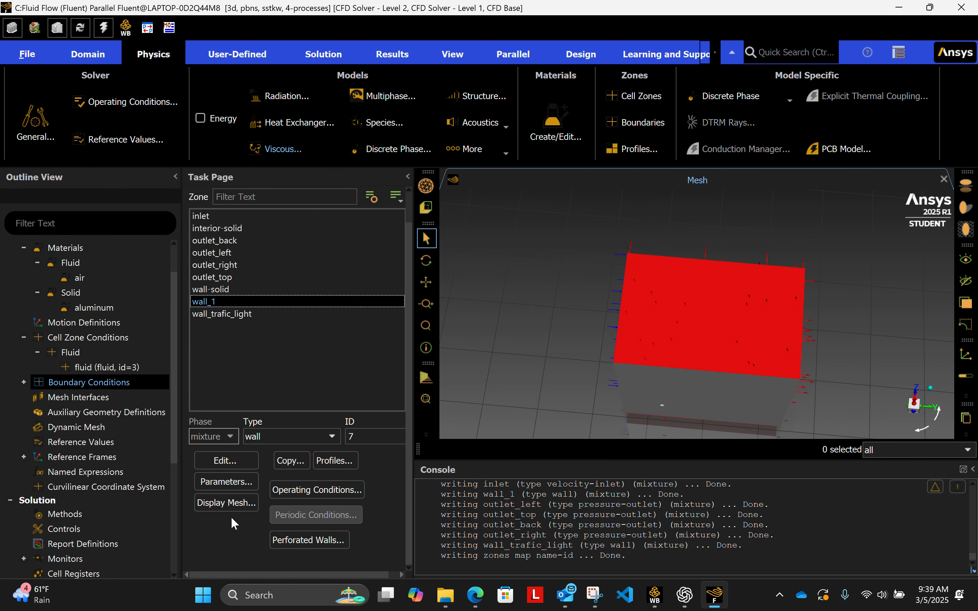
Display only the wall_1 surface in the mesh view, leaving out all other surfaces.
click(227, 502)
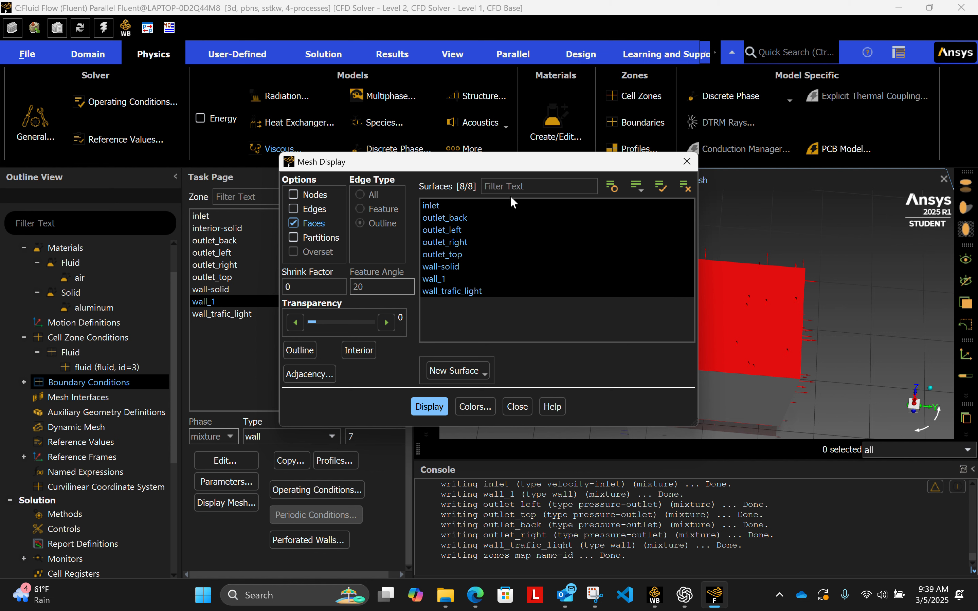
click(508, 205)
click(505, 217)
click(502, 229)
click(502, 242)
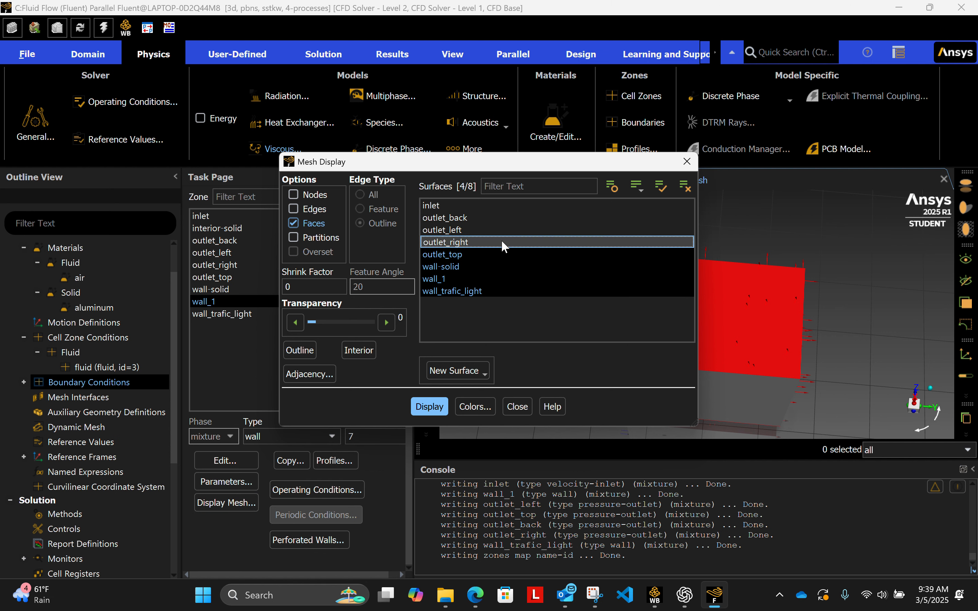
click(500, 254)
click(499, 267)
click(496, 291)
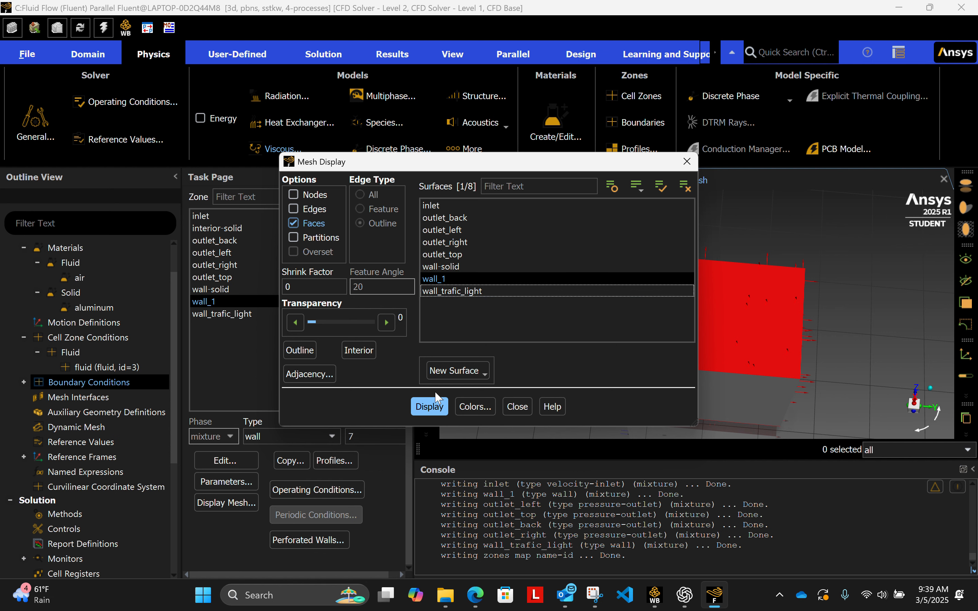
click(429, 407)
drag(550, 170, 448, 179)
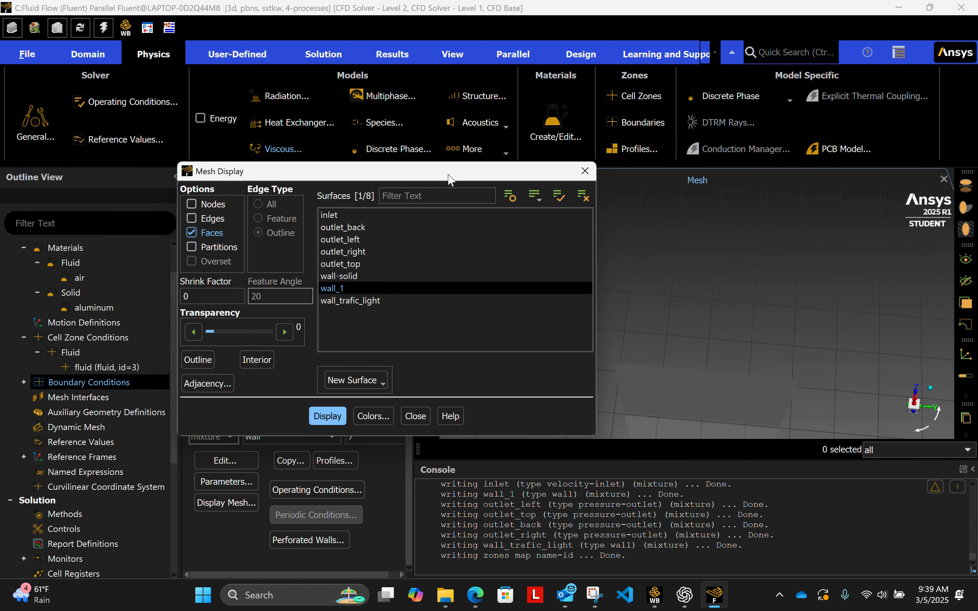
Display only the wall-solid surface in the mesh view and inspect where it lies.
click(364, 275)
click(355, 287)
click(328, 411)
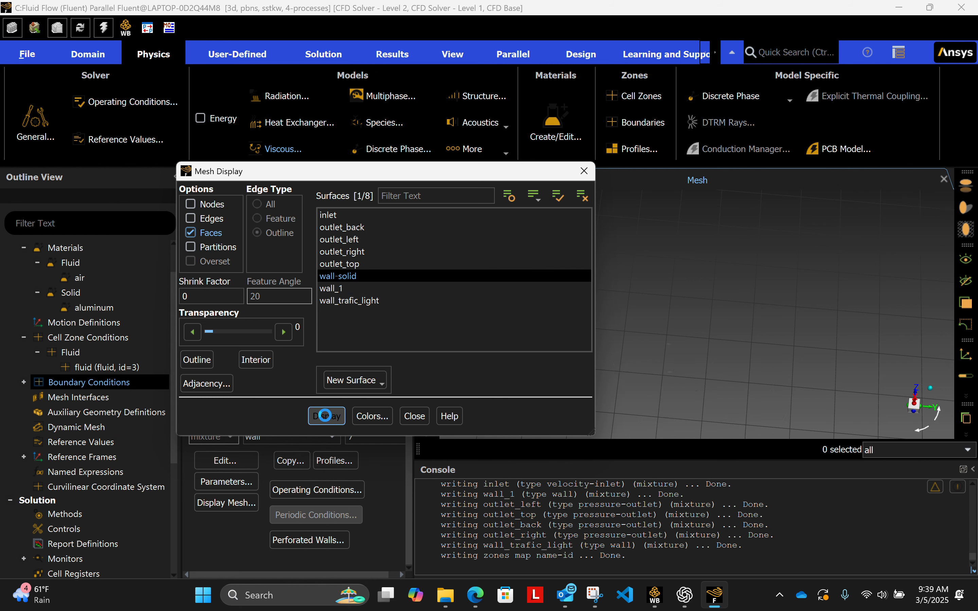
scroll(676, 361, up, 10)
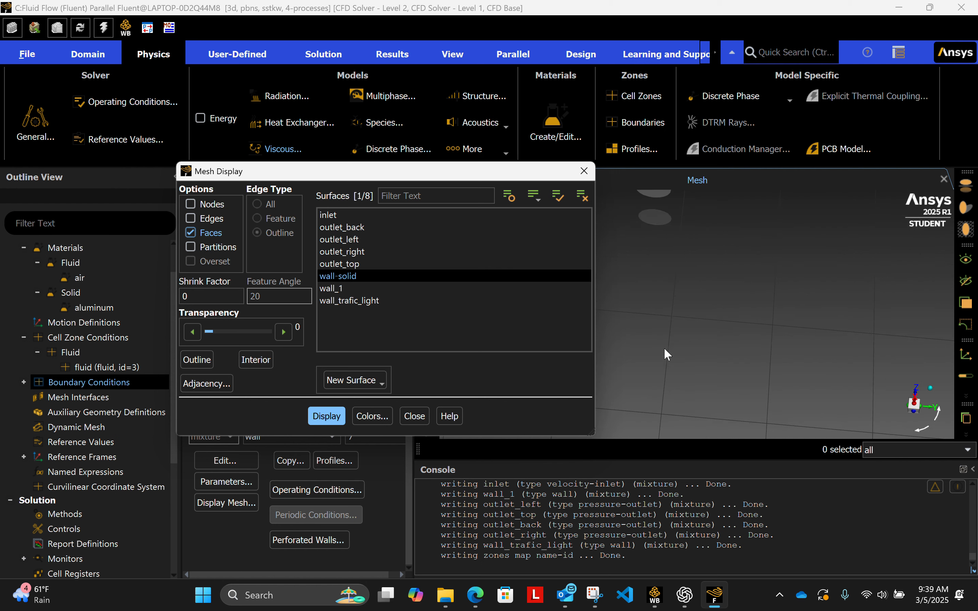
scroll(688, 252, down, 5)
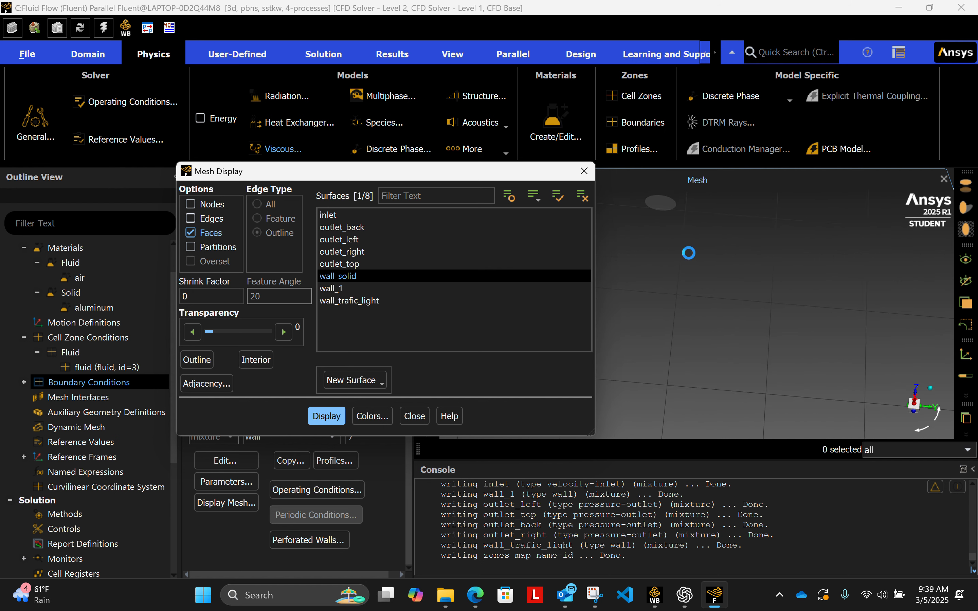
scroll(689, 220, down, 3)
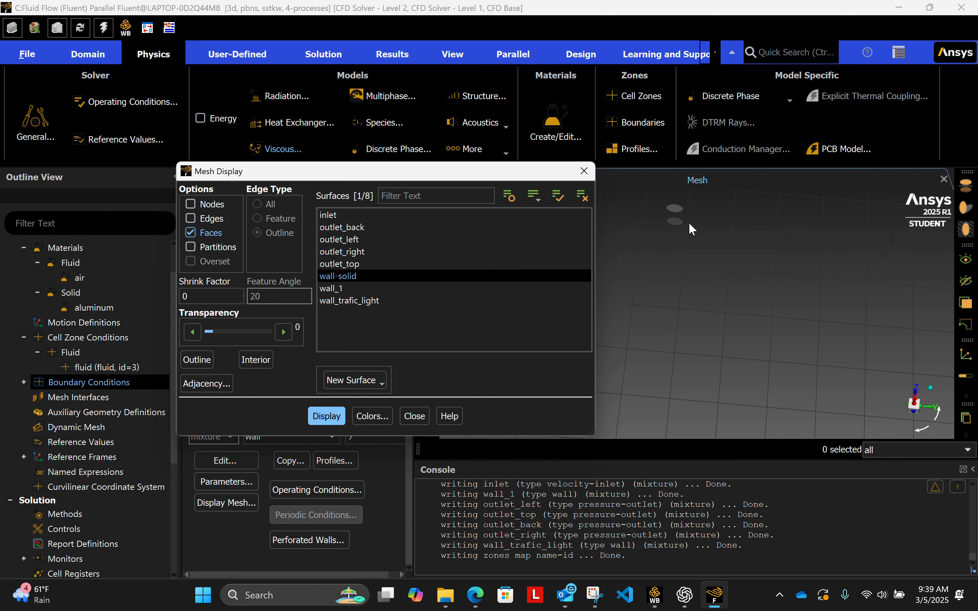
Add wall_1 and wall_trafic_light to the displayed mesh surfaces and inspect the traffic light pole and arm up close.
click(340, 288)
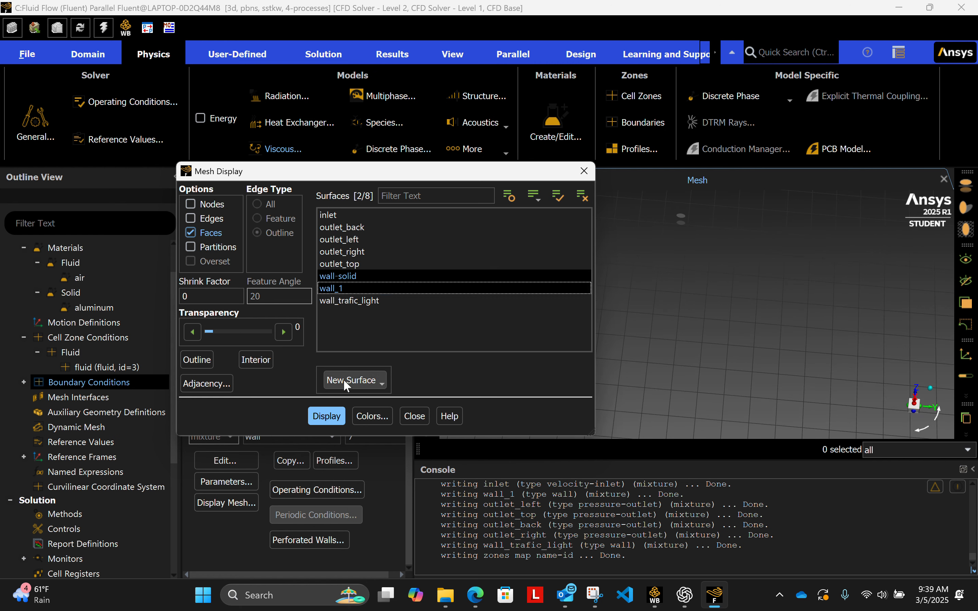
click(352, 301)
click(327, 416)
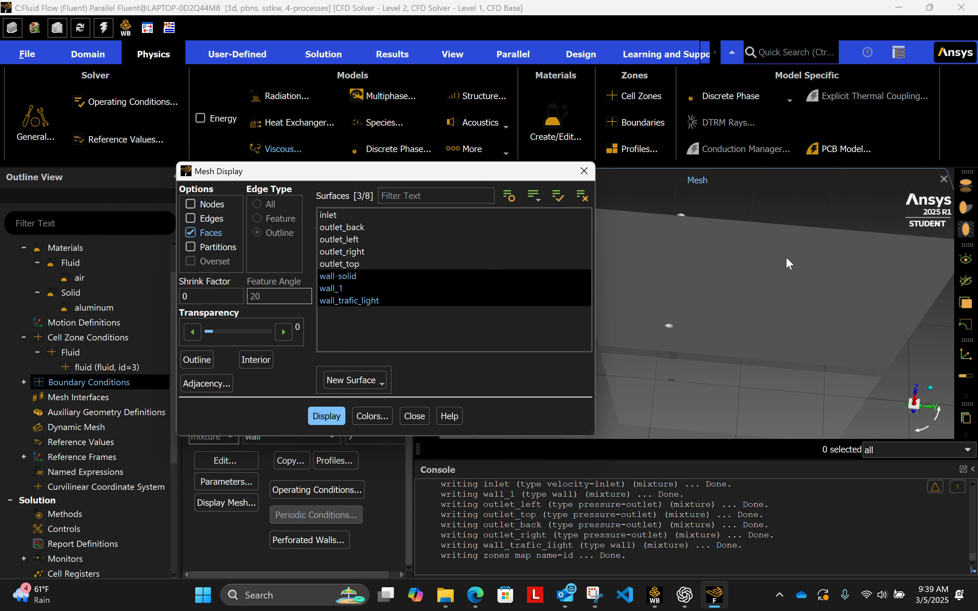
scroll(719, 241, up, 5)
drag(700, 253, 697, 241)
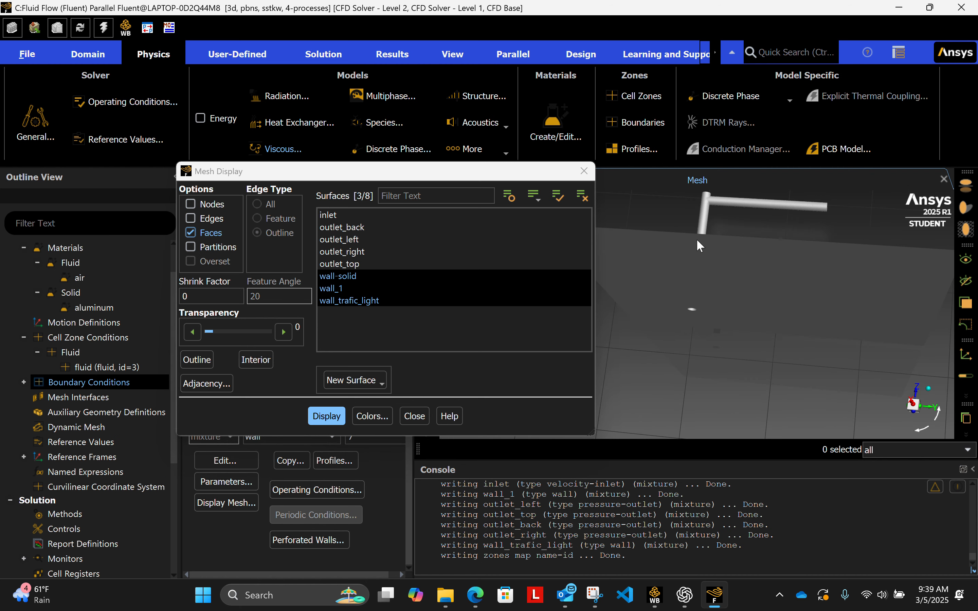
scroll(703, 192, down, 2)
scroll(708, 195, up, 2)
scroll(709, 199, up, 4)
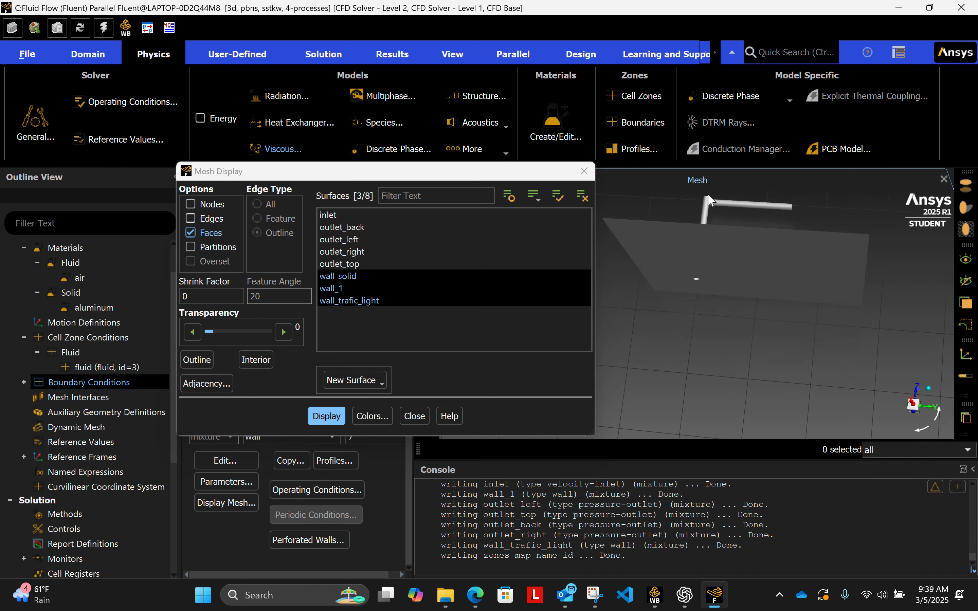
scroll(710, 196, up, 5)
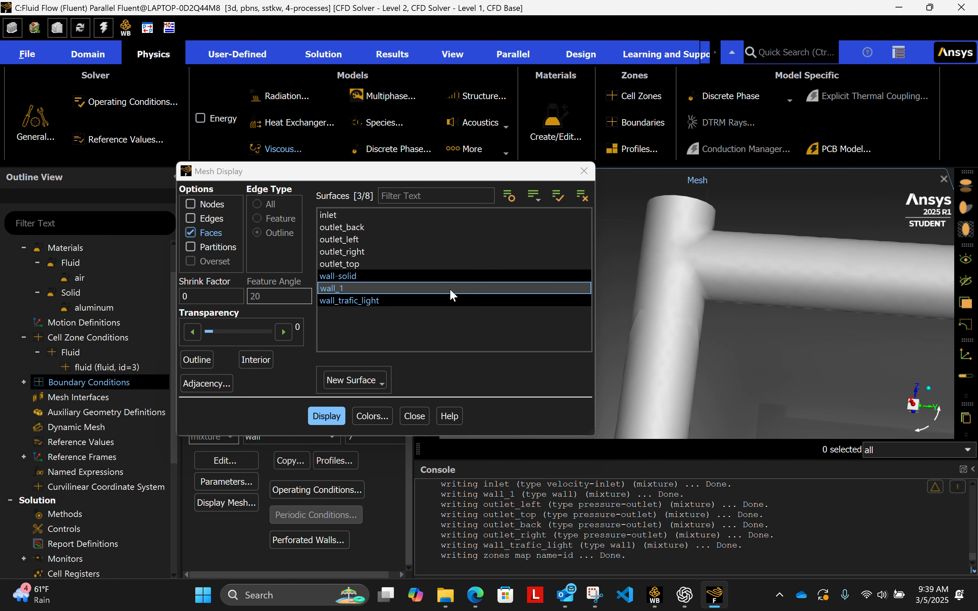
Remove wall-solid, wall_1 and wall_trafic_light from the mesh display and redraw it.
click(365, 276)
click(364, 288)
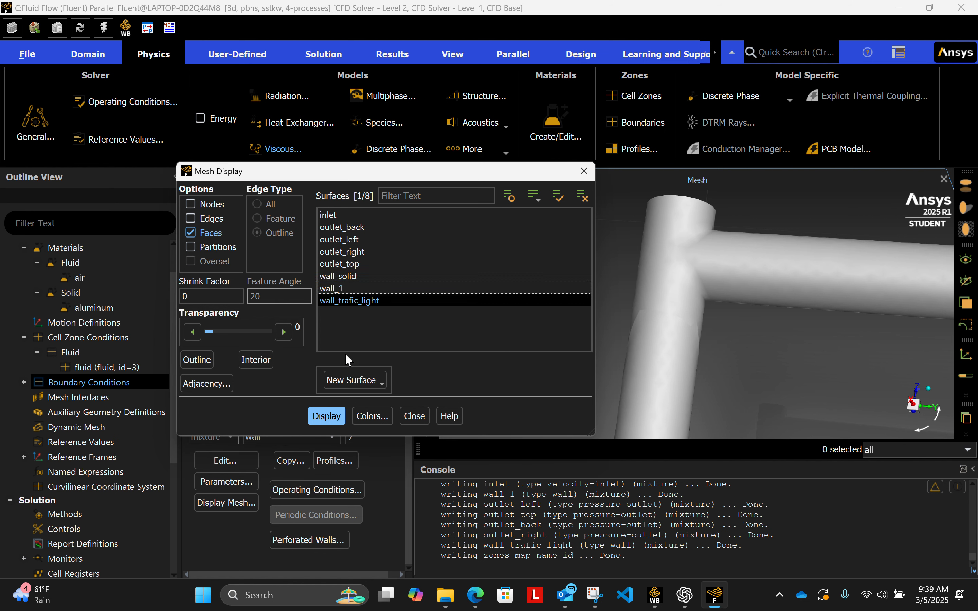
click(353, 302)
click(326, 415)
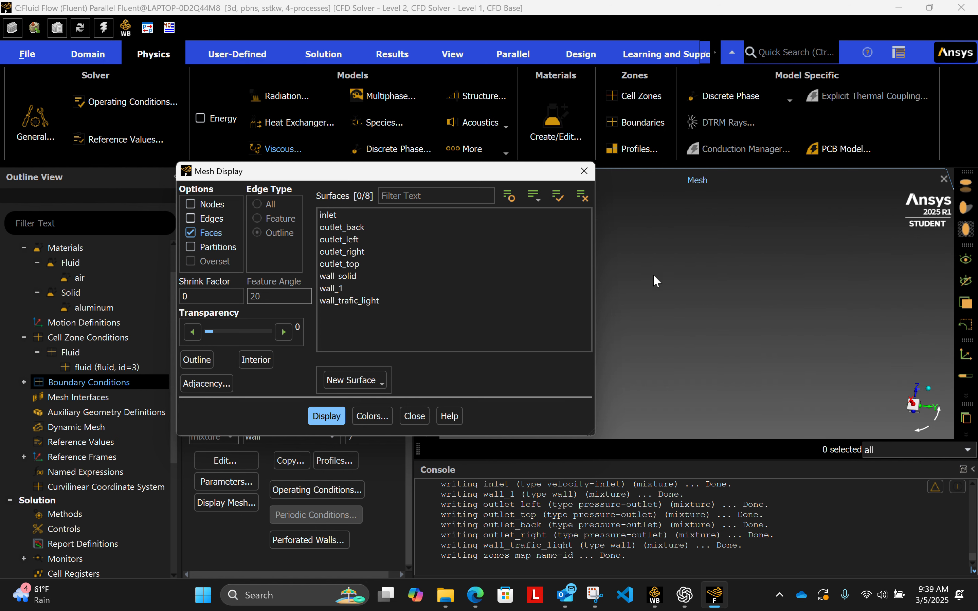
Display wall-solid, wall_1 and wall_trafic_light cumulatively, redrawing the mesh after each one, and inspect the geometry.
click(328, 276)
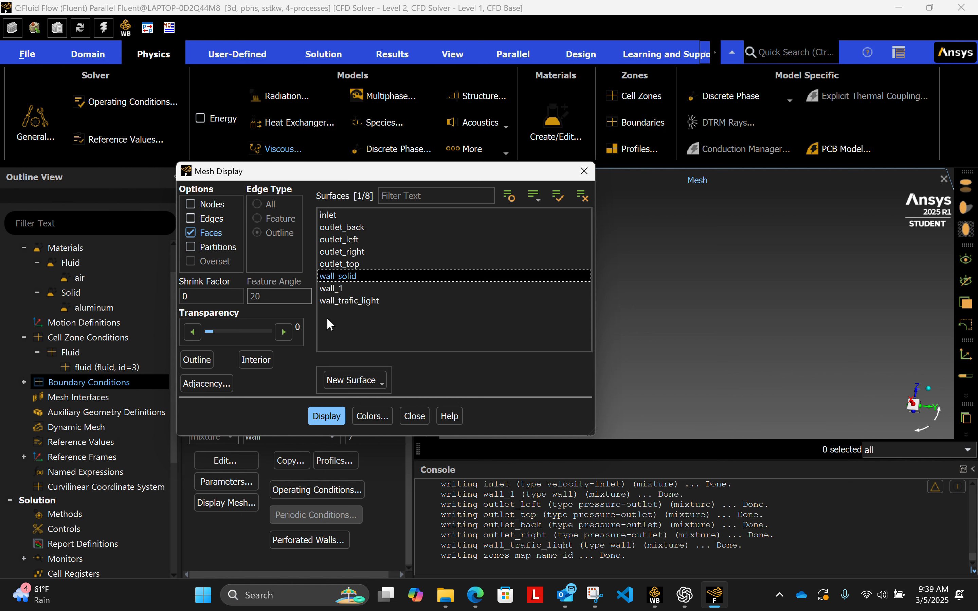
click(325, 415)
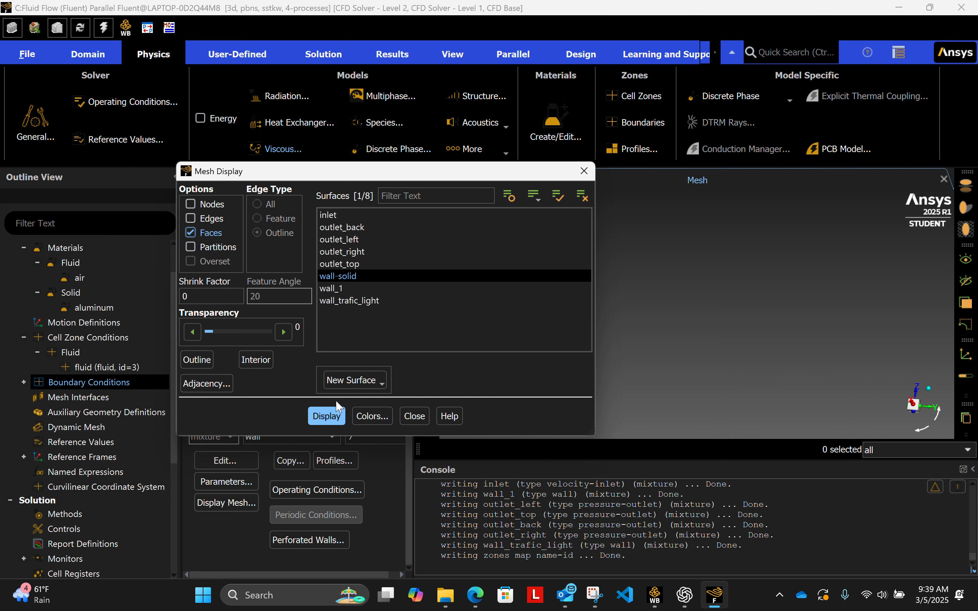
click(342, 289)
click(326, 416)
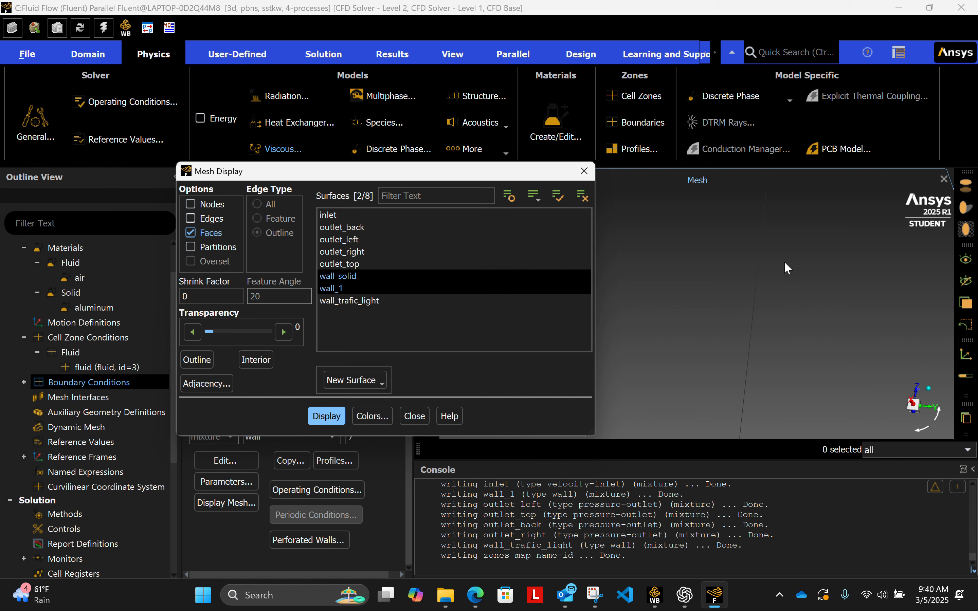
click(334, 301)
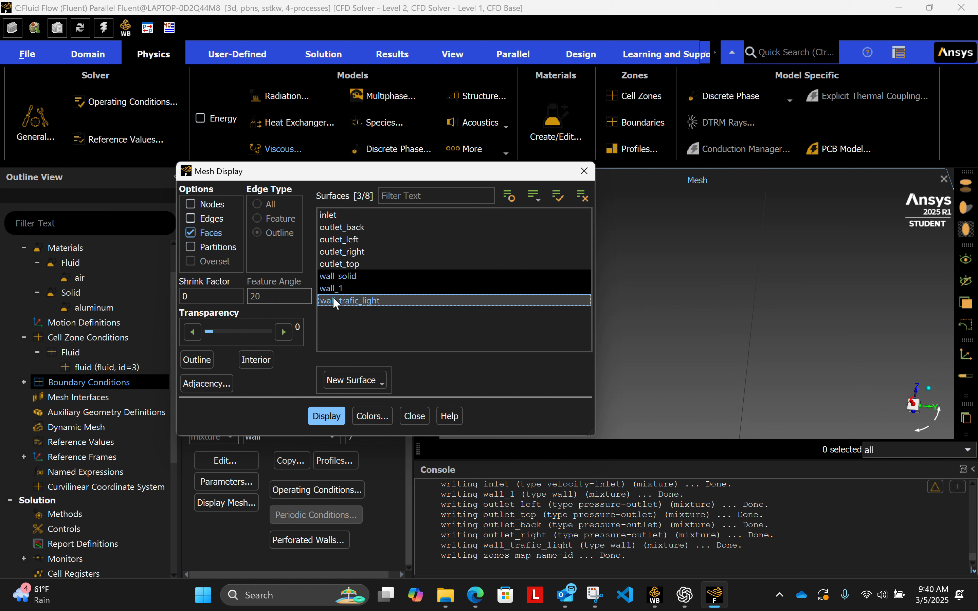
click(327, 415)
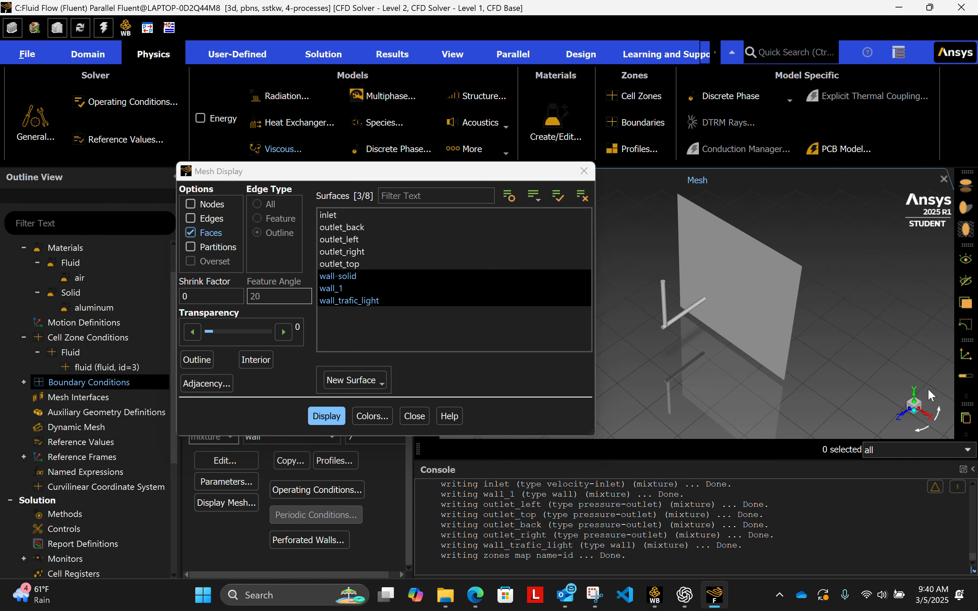
middle_drag(754, 332, 765, 292)
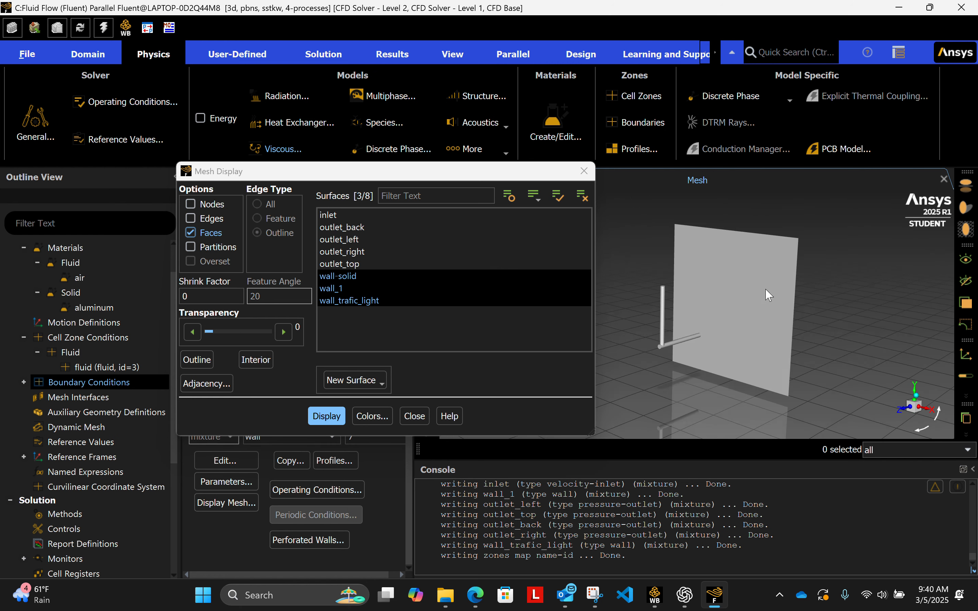
Exclude wall_1 and wall_trafic_light from the mesh display so only wall-solid is drawn.
click(349, 292)
click(350, 301)
click(327, 415)
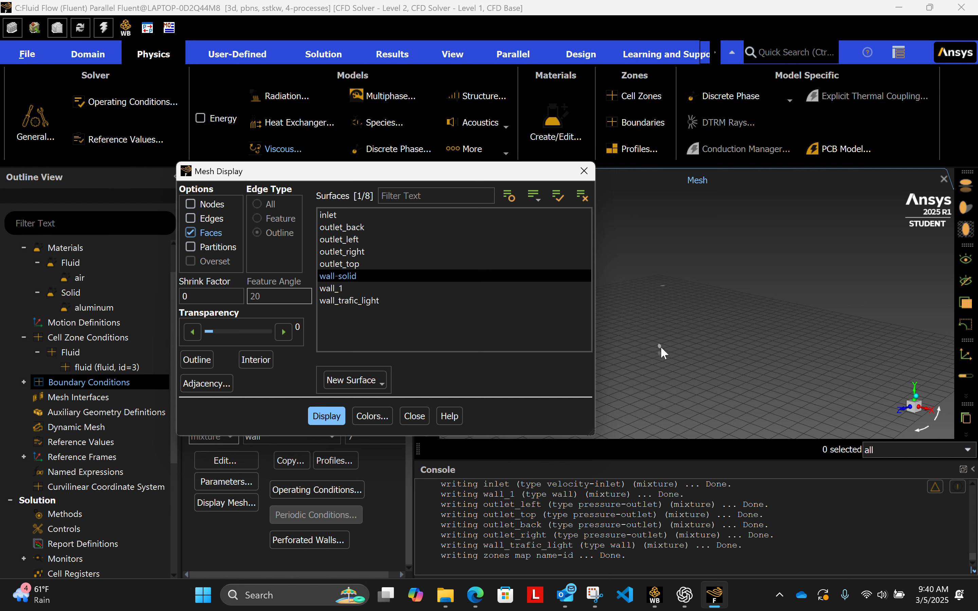
Display wall-solid, wall_1 and wall_trafic_light together, orient the view with the pole standing upright on the ground, and close the mesh display settings.
click(369, 288)
click(369, 301)
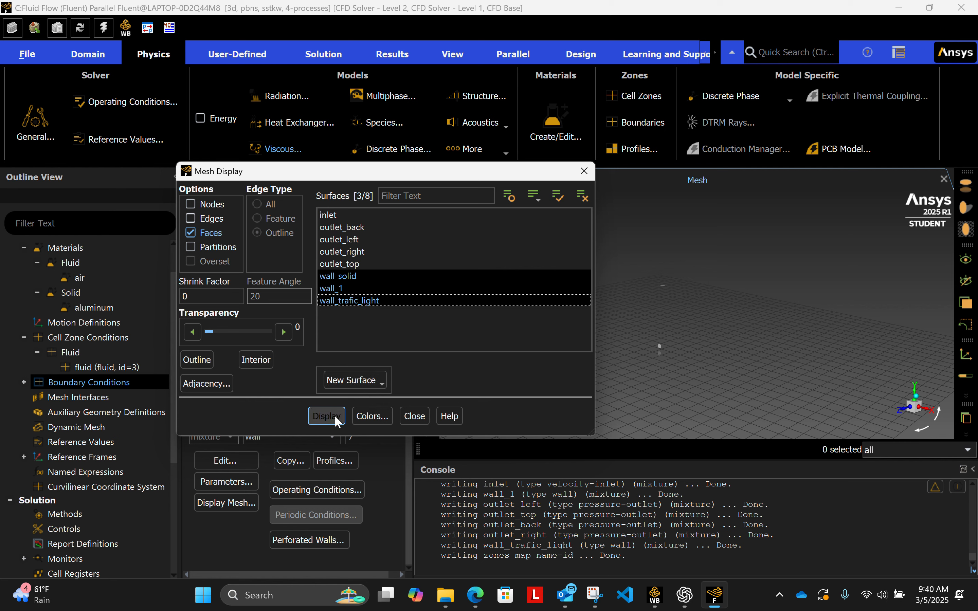
click(327, 416)
scroll(683, 289, up, 2)
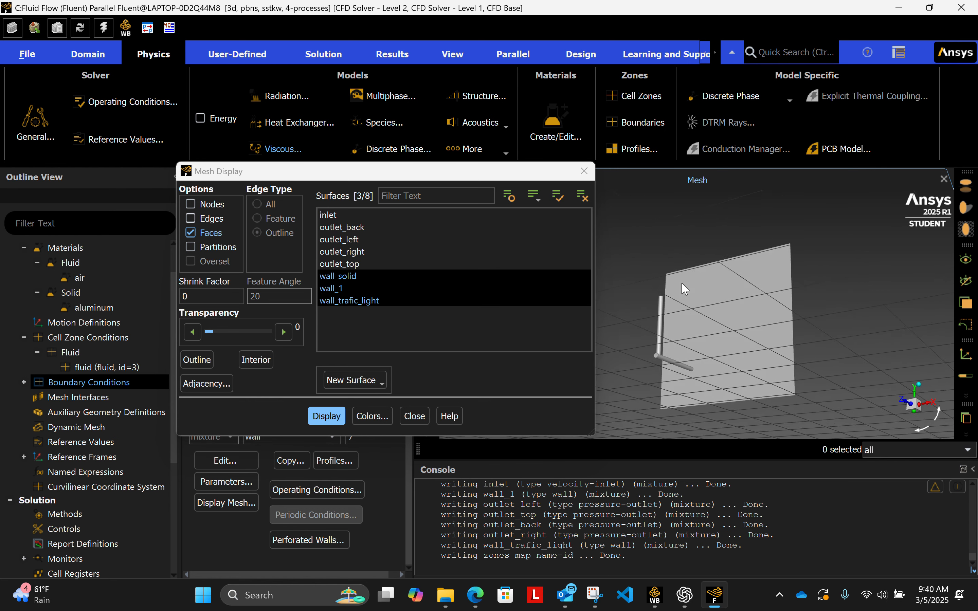
drag(830, 381, 807, 368)
drag(726, 369, 810, 380)
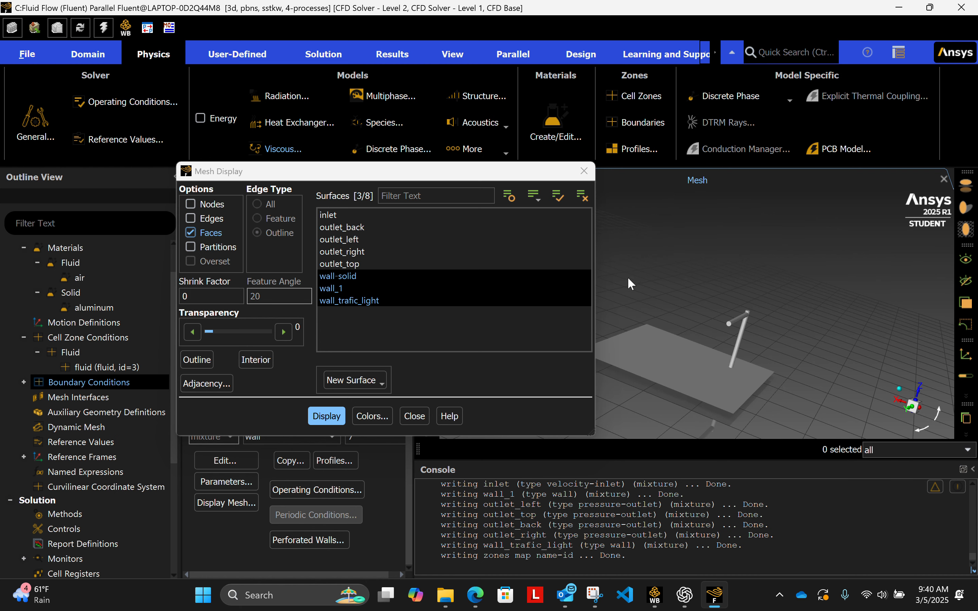
drag(770, 333, 638, 323)
drag(764, 342, 695, 334)
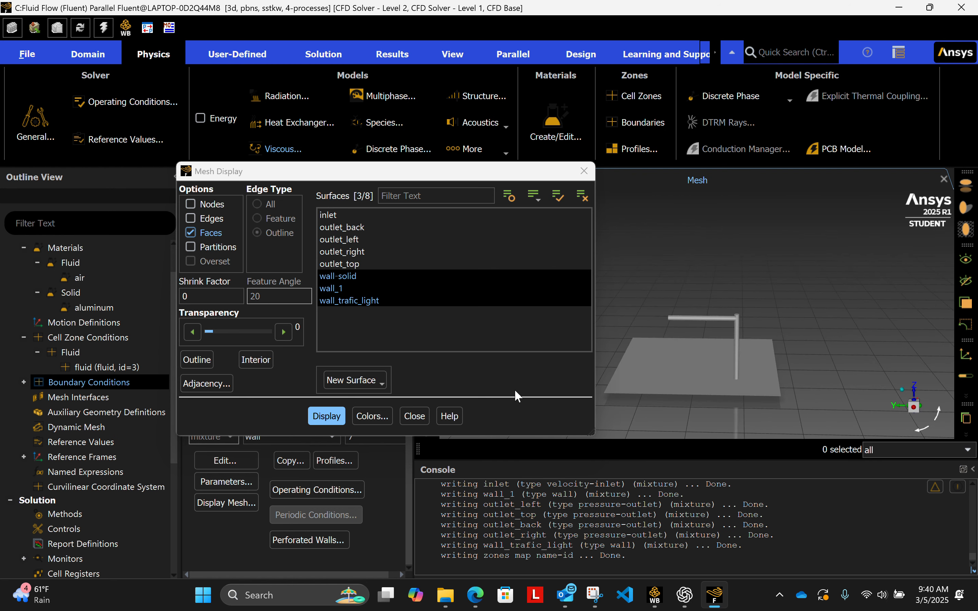
click(415, 416)
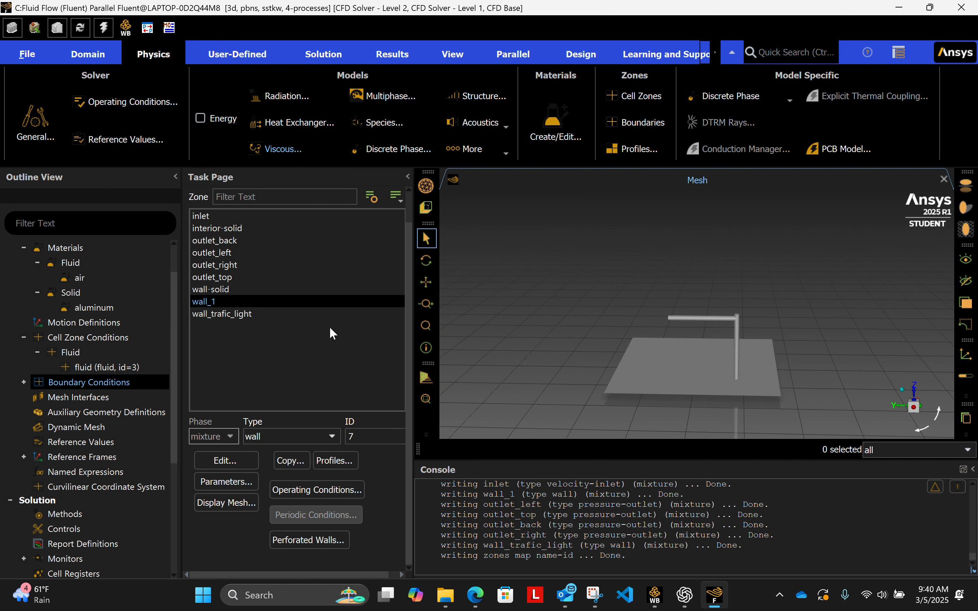
Look at the Dynamic Mesh settings without enabling them, and go on to the Reference Values.
click(342, 302)
click(97, 410)
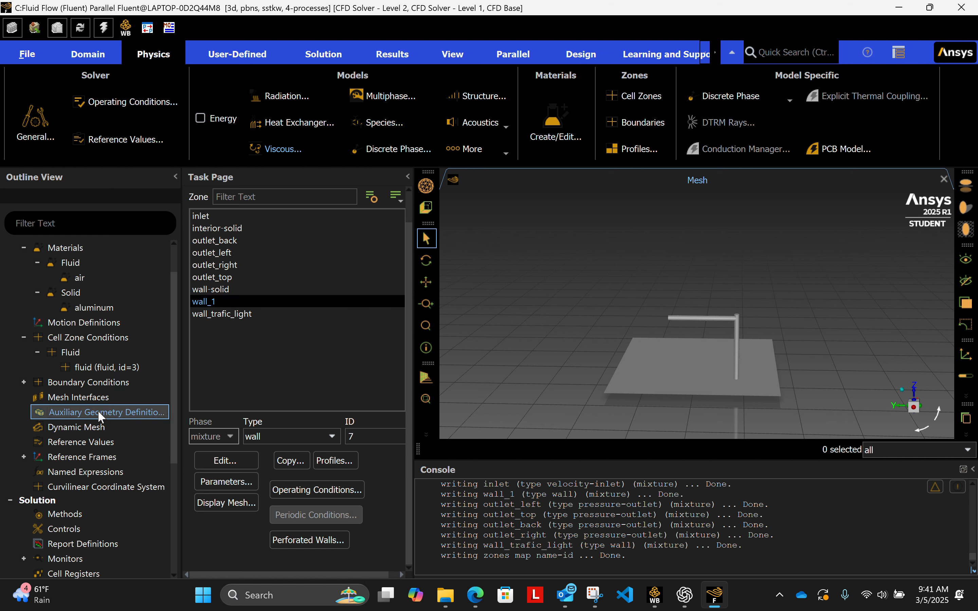
click(95, 423)
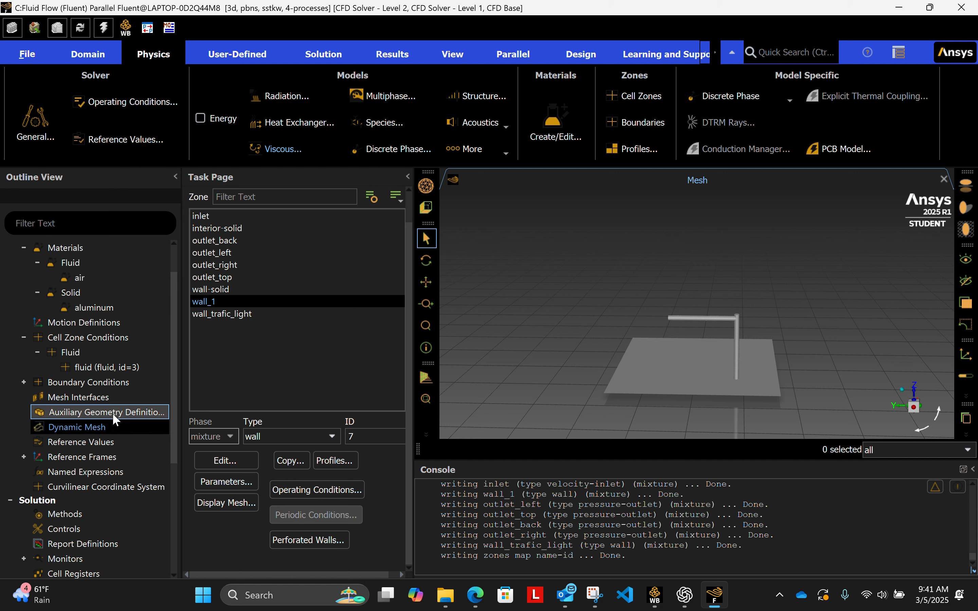
drag(175, 351, 177, 415)
double_click(68, 307)
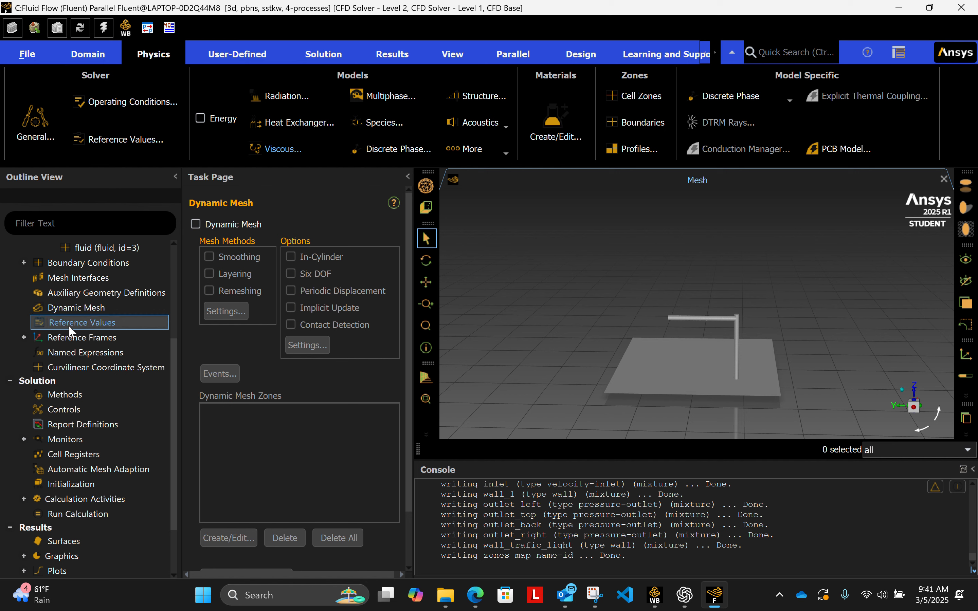
double_click(68, 323)
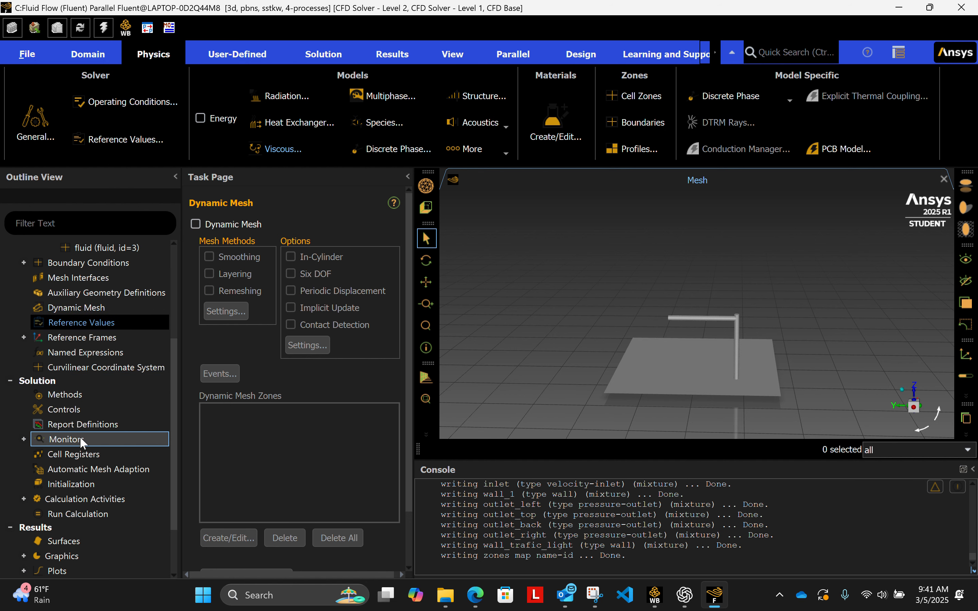
Review the solution methods' pressure and momentum discretization options, keeping Second Order Upwind for momentum.
double_click(119, 396)
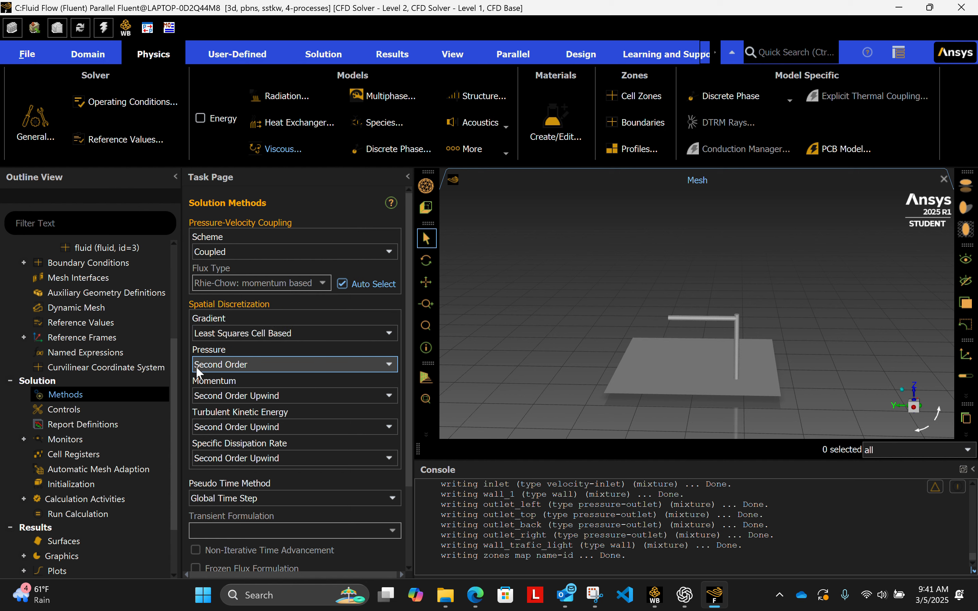
click(229, 363)
click(229, 362)
click(238, 396)
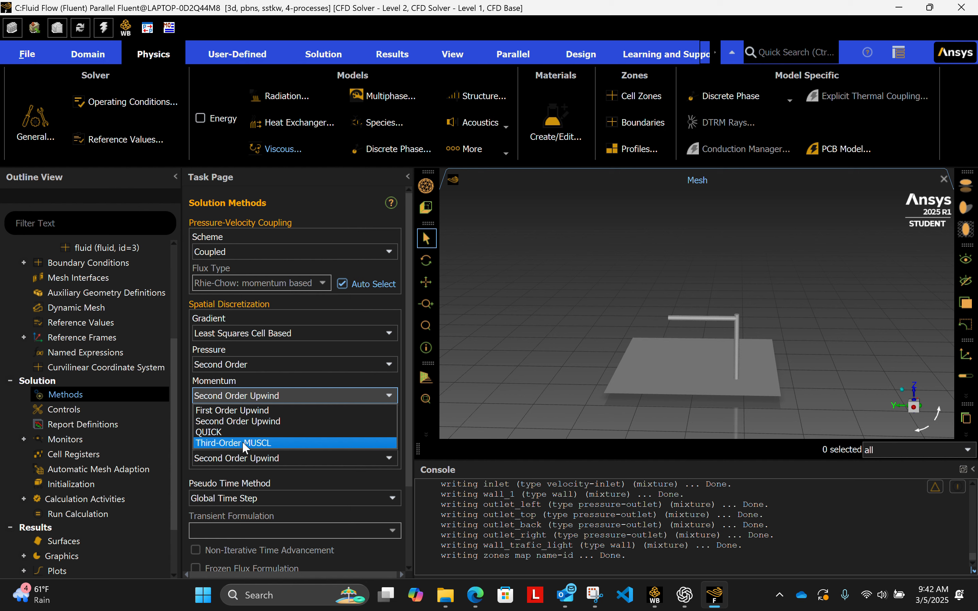
click(248, 420)
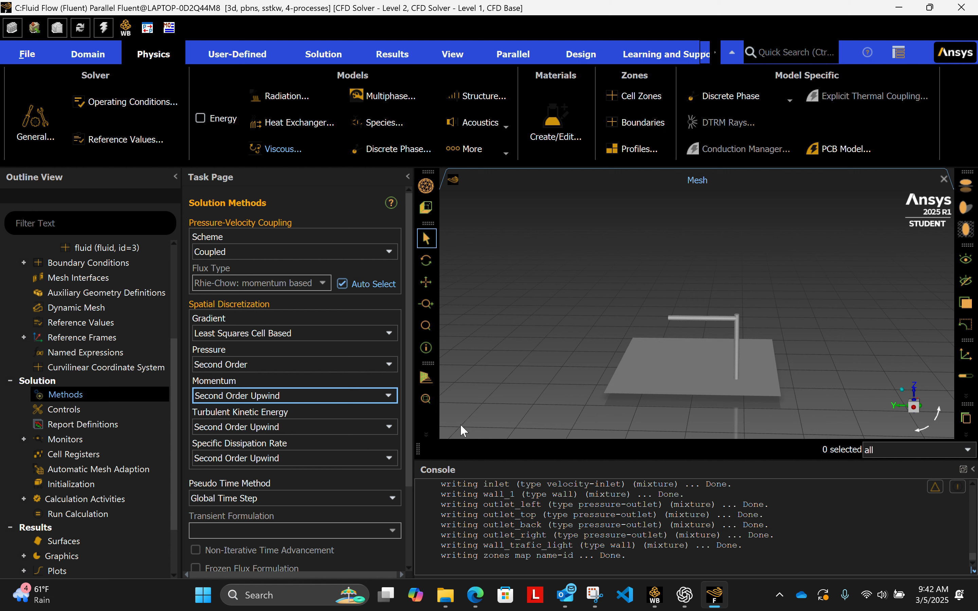
click(462, 479)
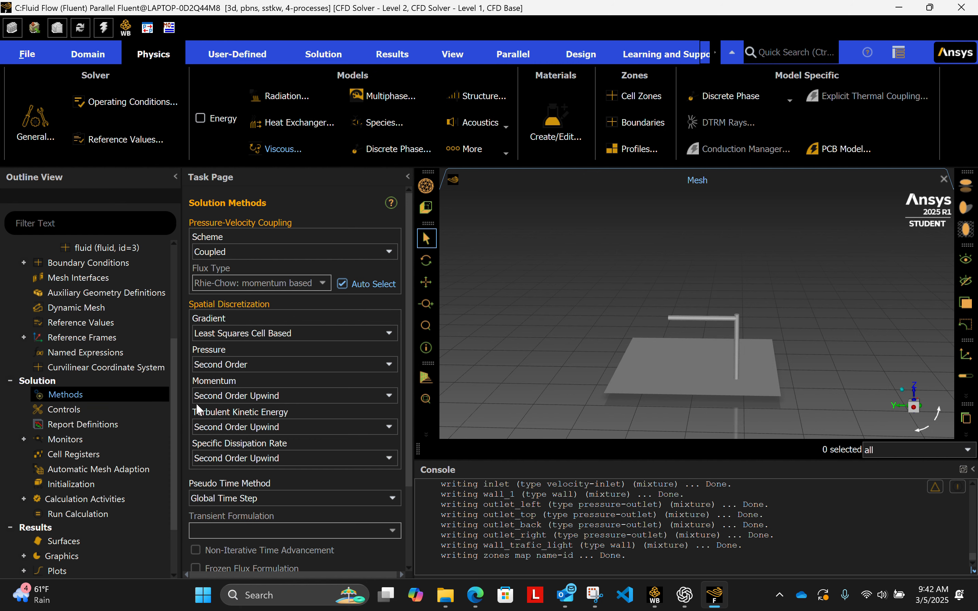
Recheck the momentum discretization schemes in the solution methods without changing the selection.
mouse_move(176, 404)
mouse_down()
mouse_move(176, 443)
mouse_move(183, 420)
mouse_up()
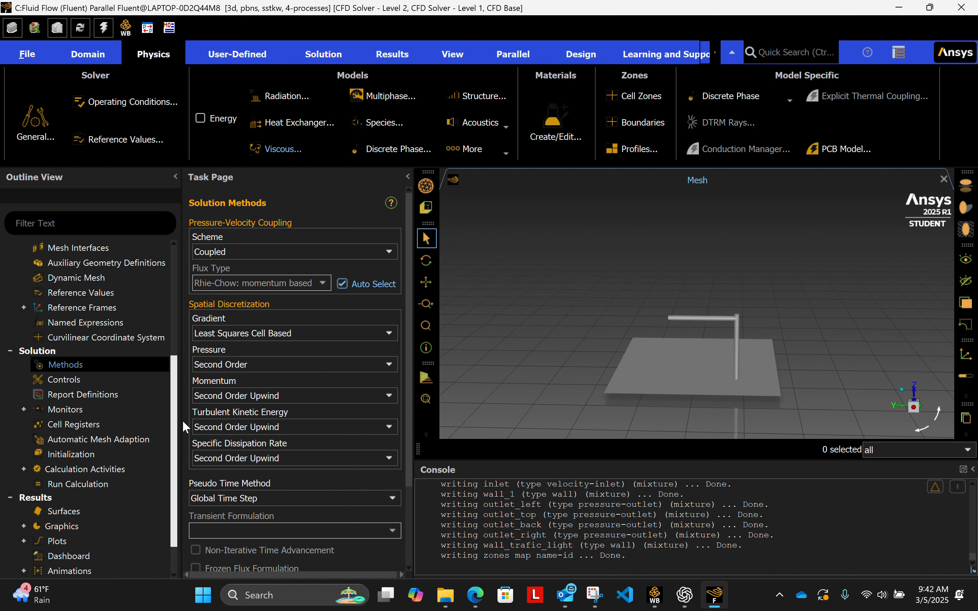
click(335, 396)
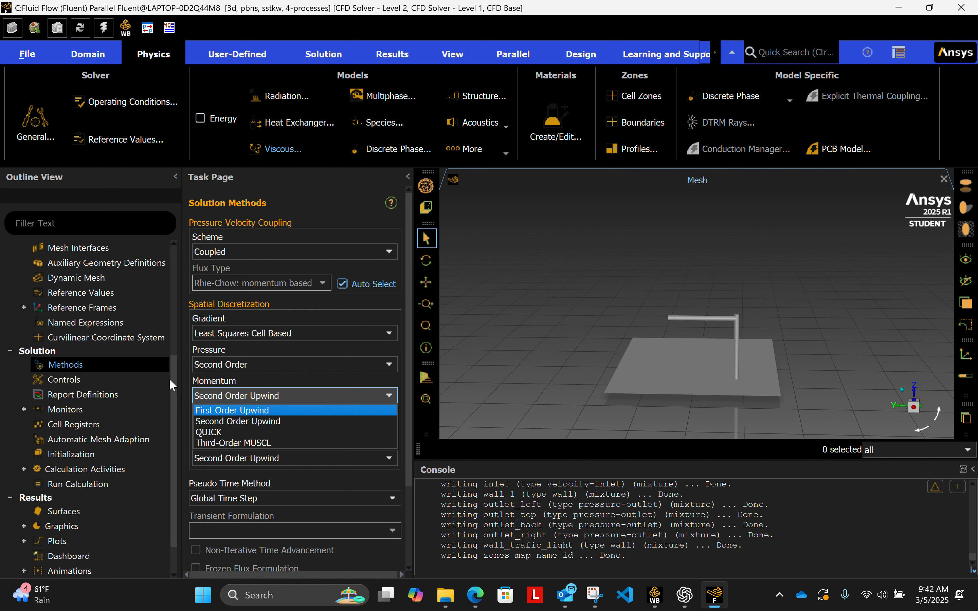
click(172, 369)
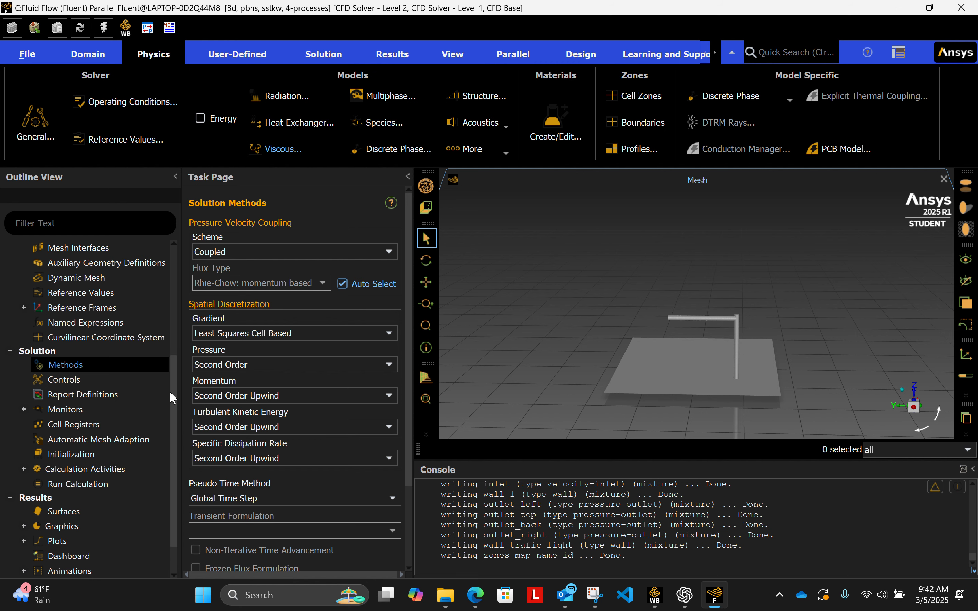
scroll(170, 404, down, 1)
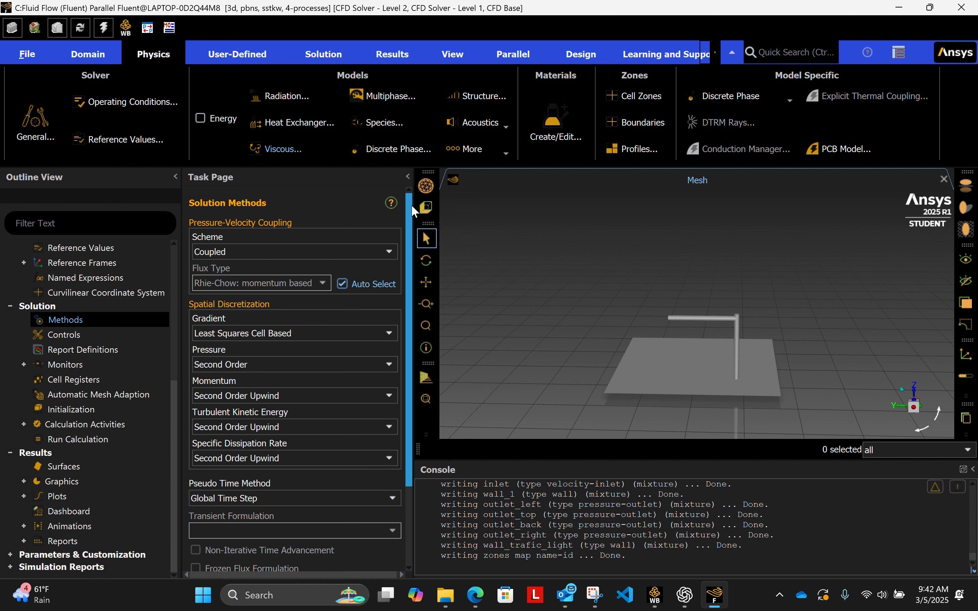
mouse_move(411, 205)
mouse_down()
mouse_move(405, 281)
mouse_move(422, 208)
mouse_up()
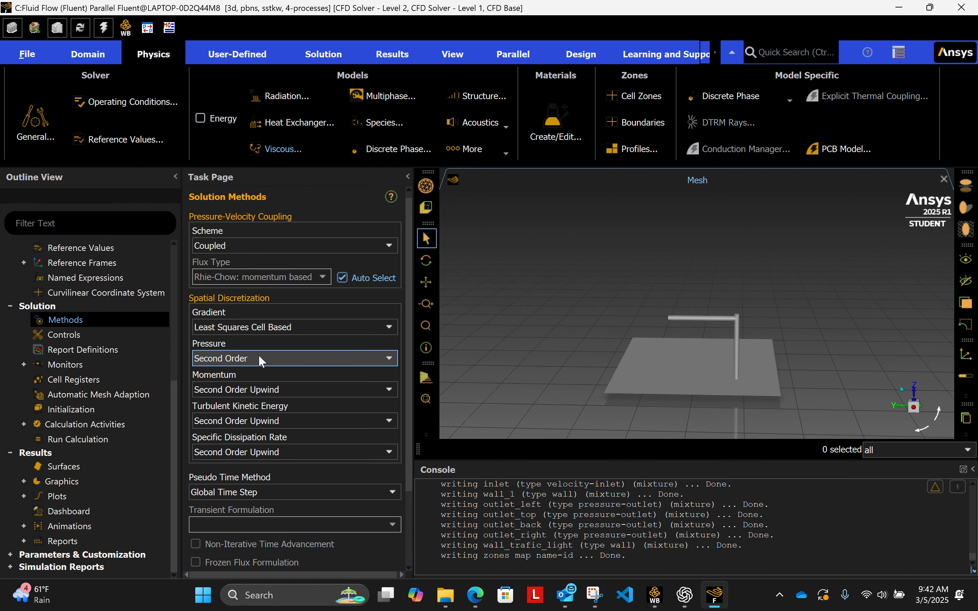
Review the pseudo time explicit relaxation factors for pressure, momentum and density in the solution controls.
click(94, 336)
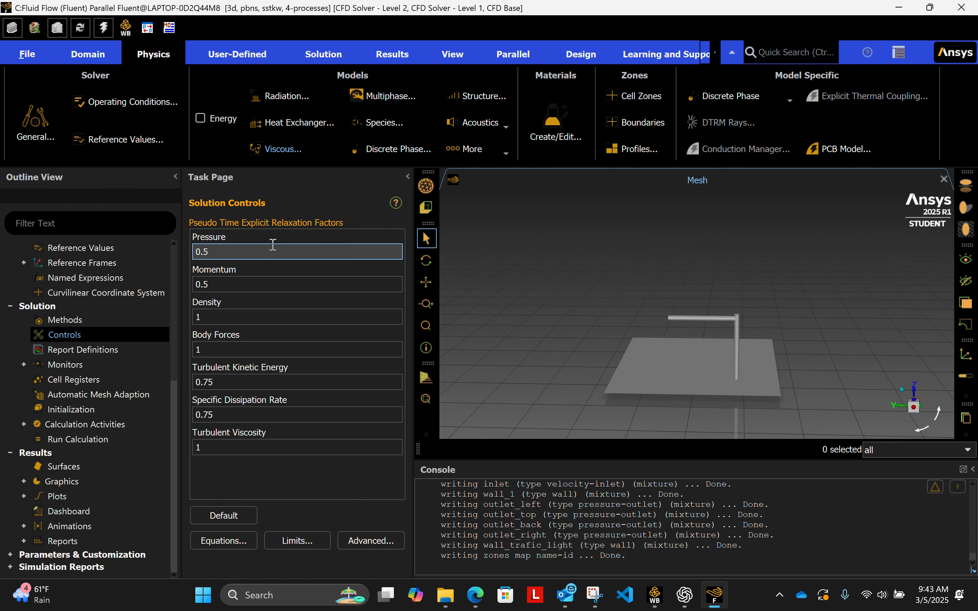
click(260, 288)
click(249, 319)
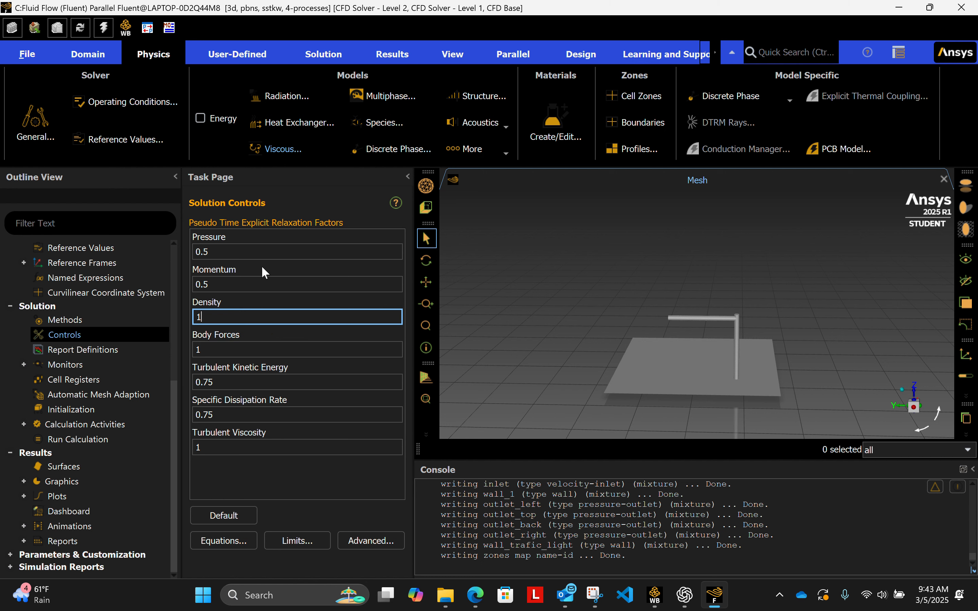
click(265, 252)
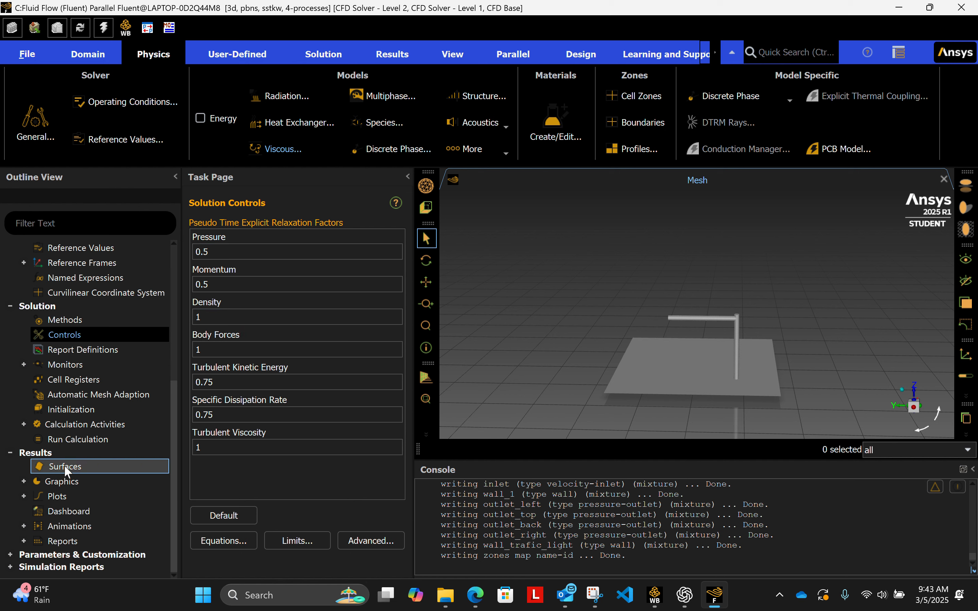
Look through the report types available for new report definitions, and close the dialog without creating one.
click(76, 347)
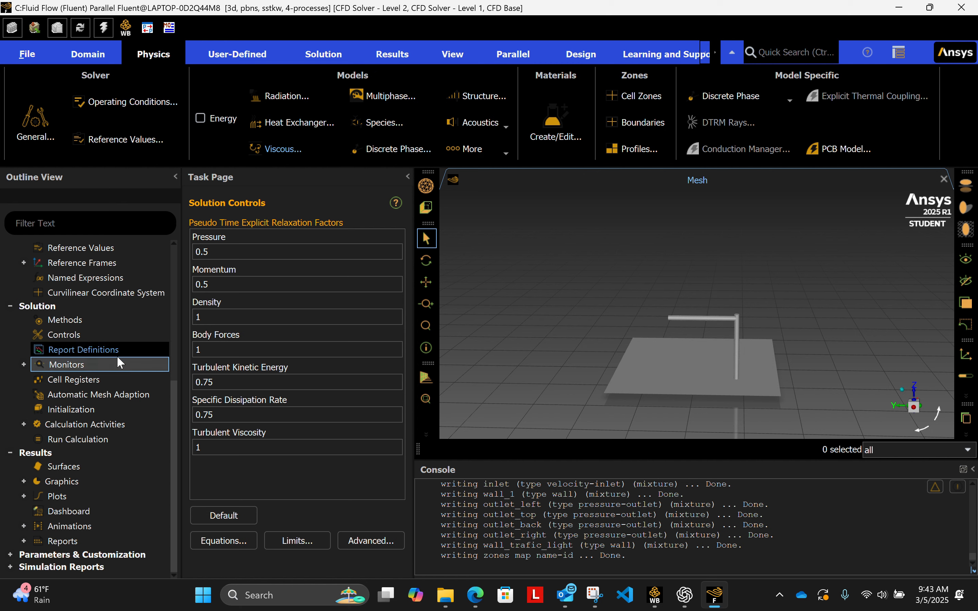
double_click(115, 351)
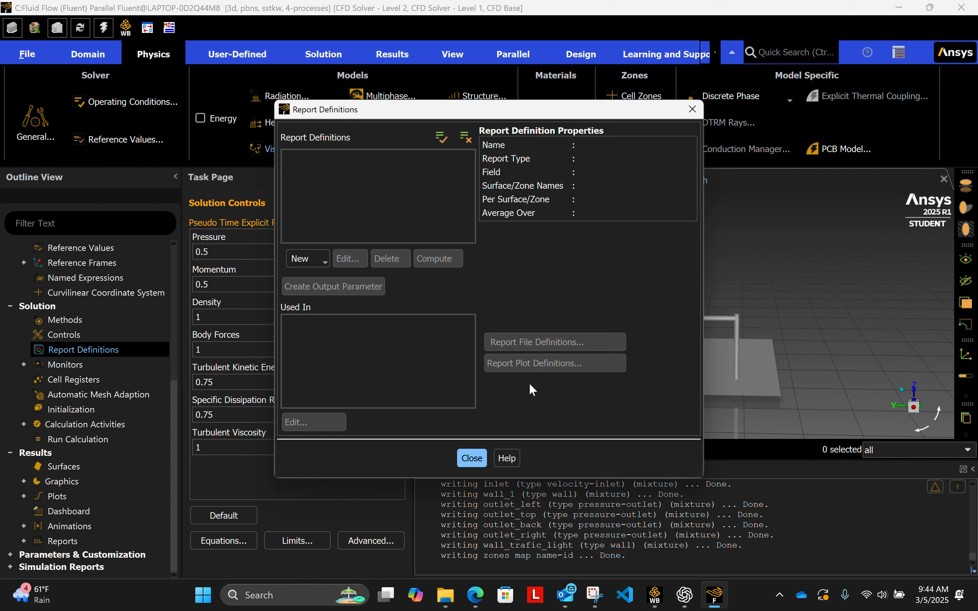
click(321, 259)
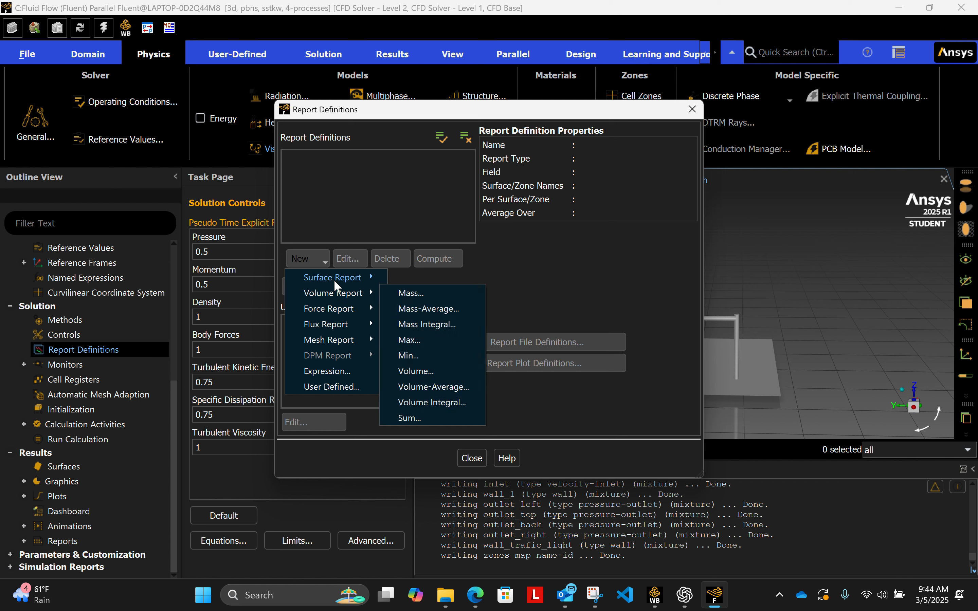
mouse_move(335, 282)
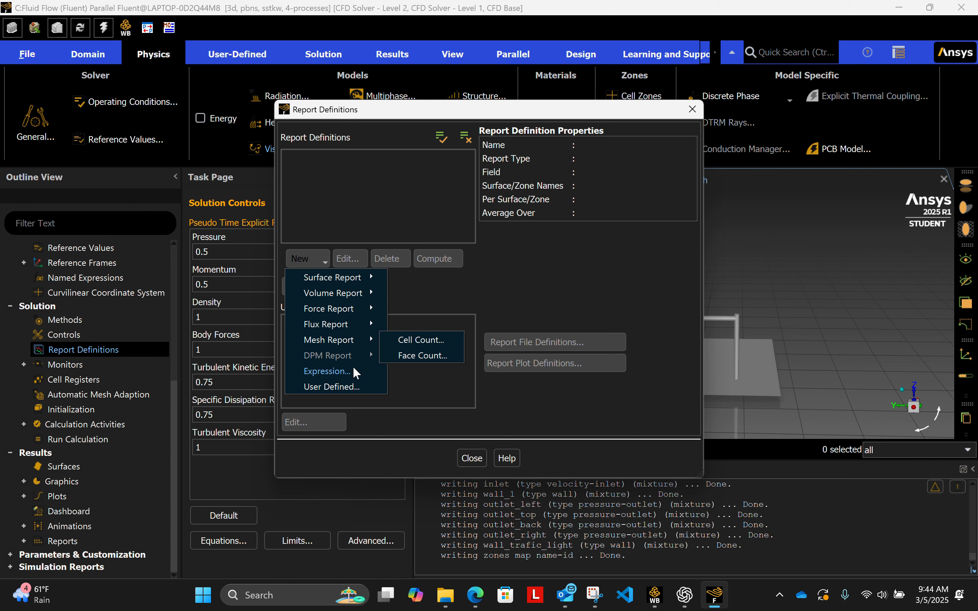
click(522, 278)
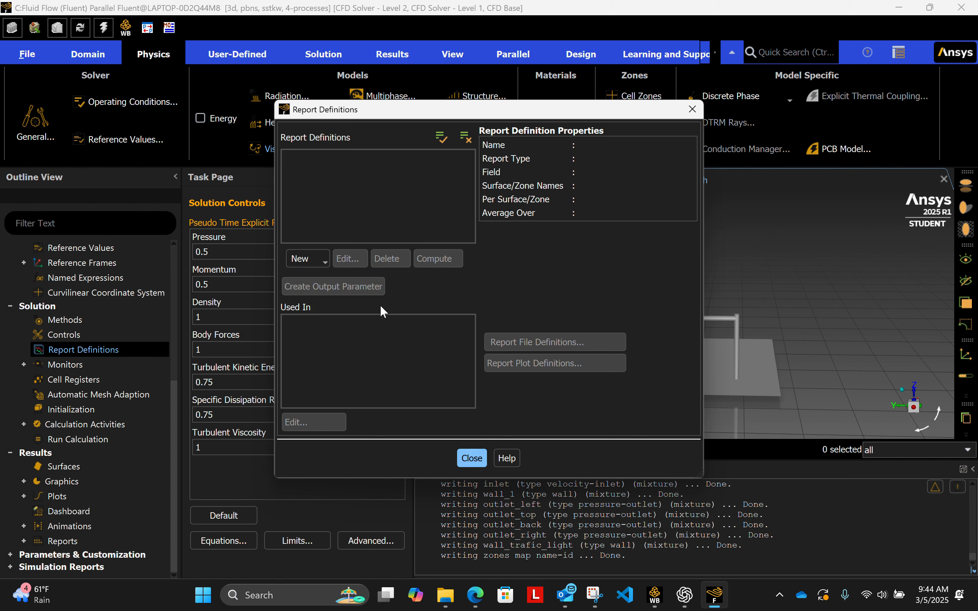
click(325, 262)
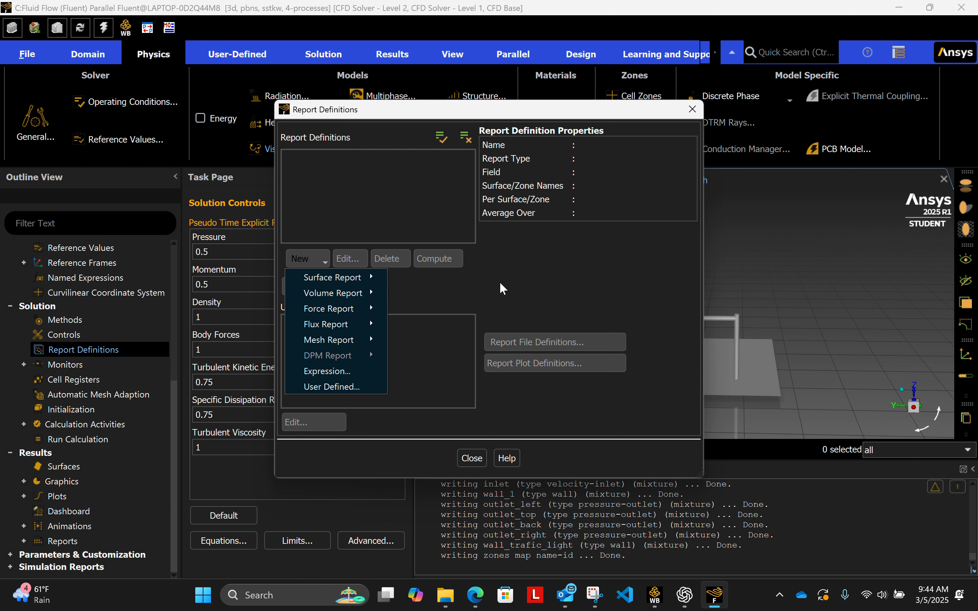
click(472, 458)
click(472, 458)
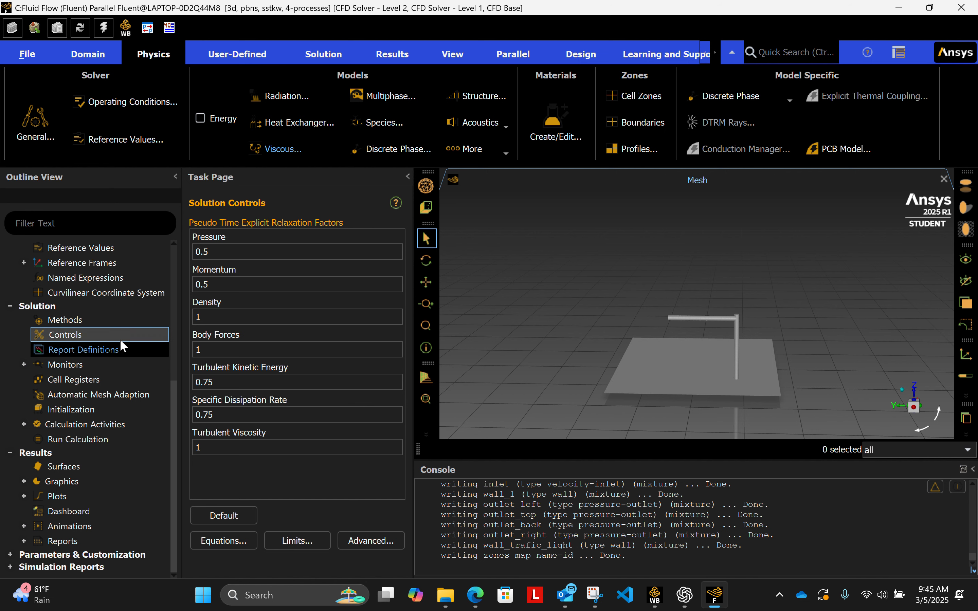
Review the residual monitors' absolute convergence criteria for continuity, velocities, k and omega, keeping the settings as they are.
click(41, 363)
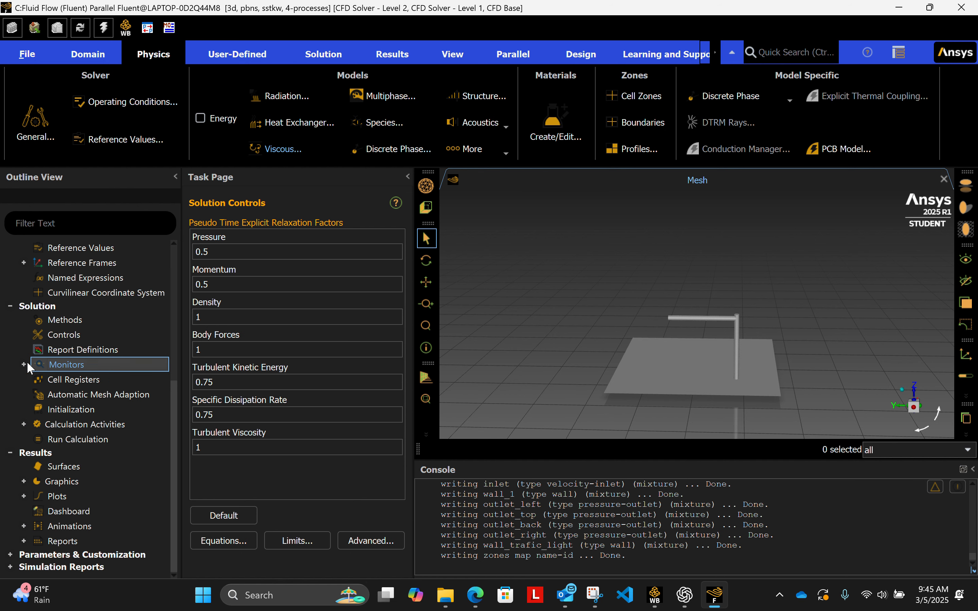
double_click(92, 361)
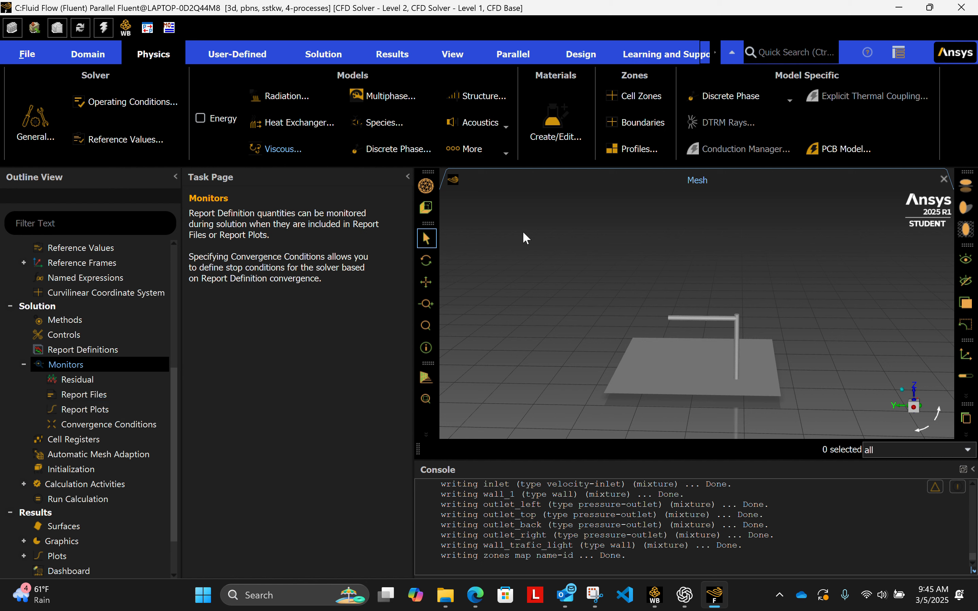
click(121, 379)
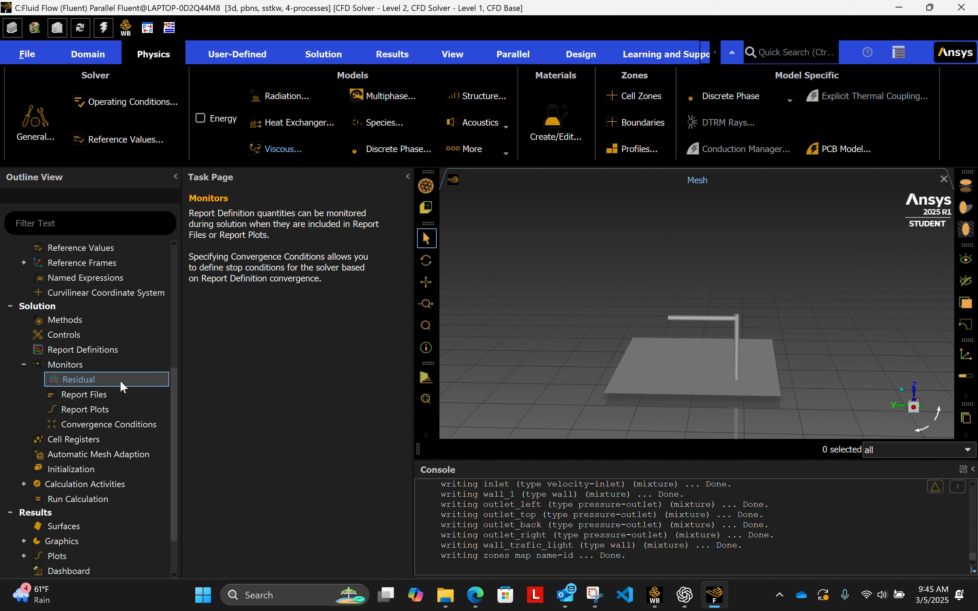
double_click(120, 380)
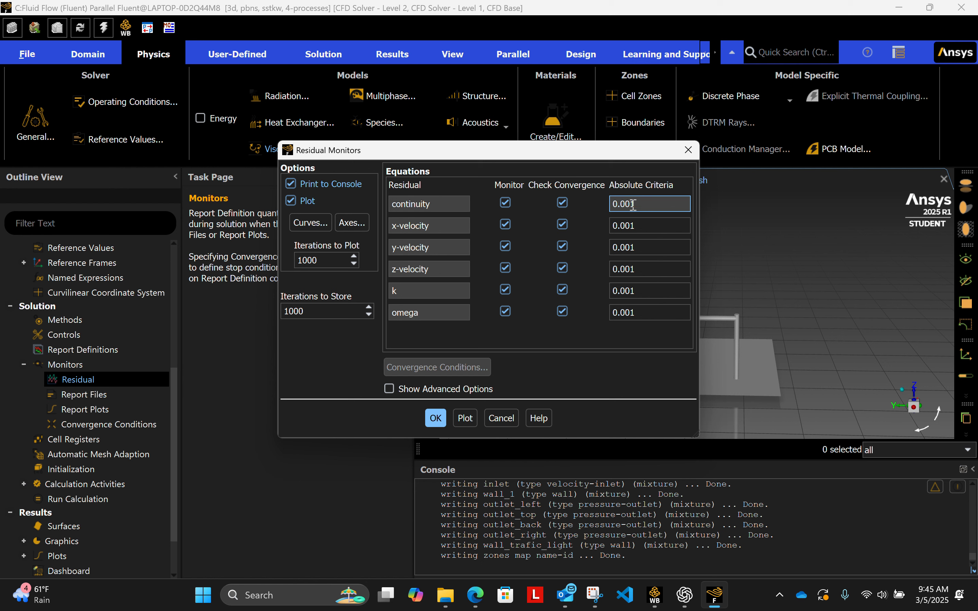
click(661, 206)
drag(645, 225, 611, 312)
click(663, 226)
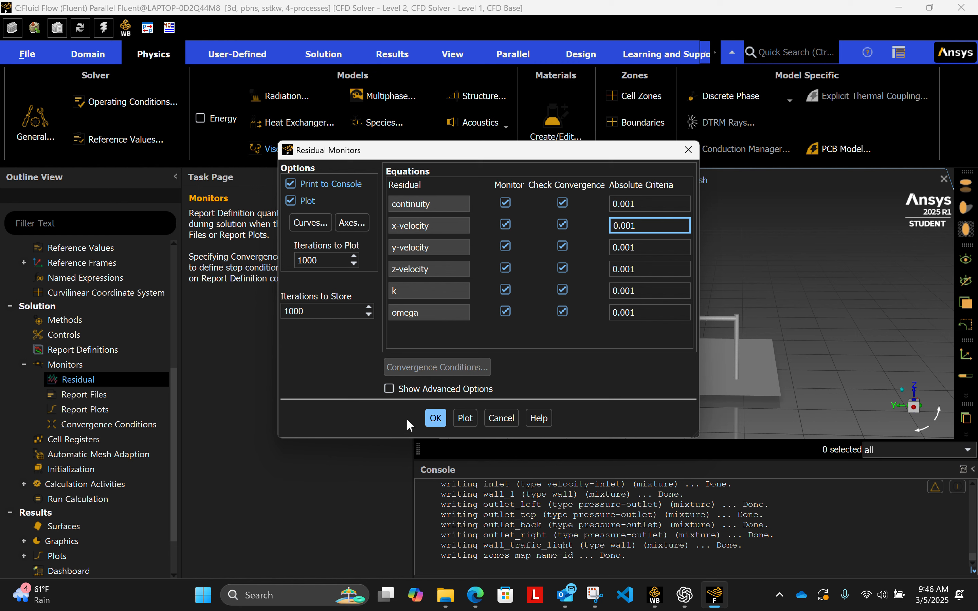
click(435, 418)
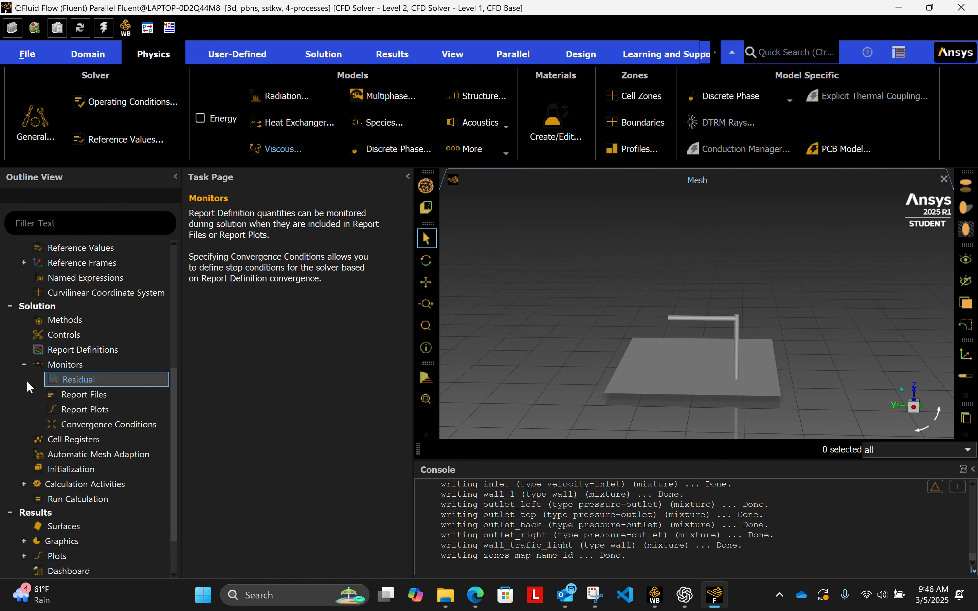
double_click(118, 379)
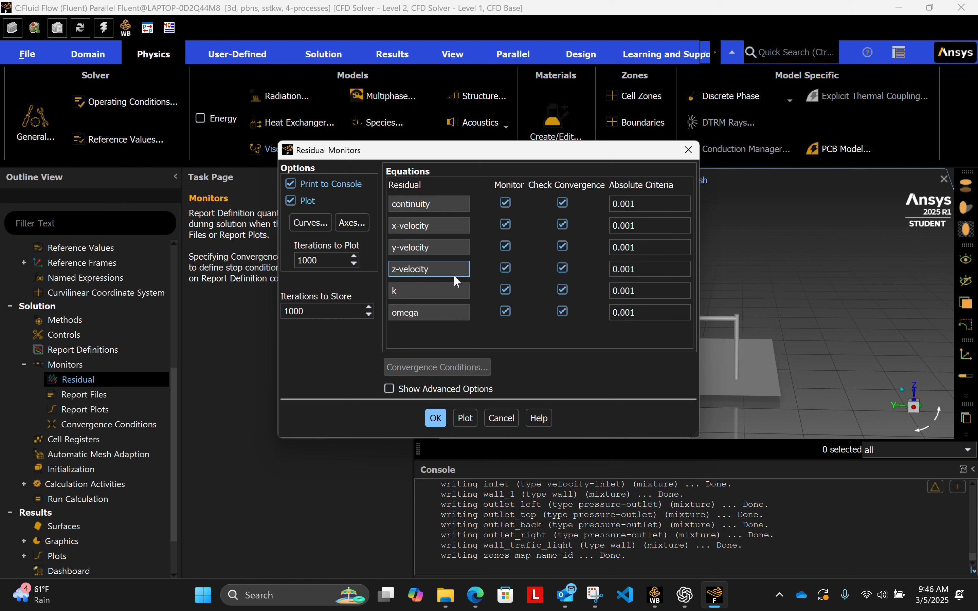
click(431, 419)
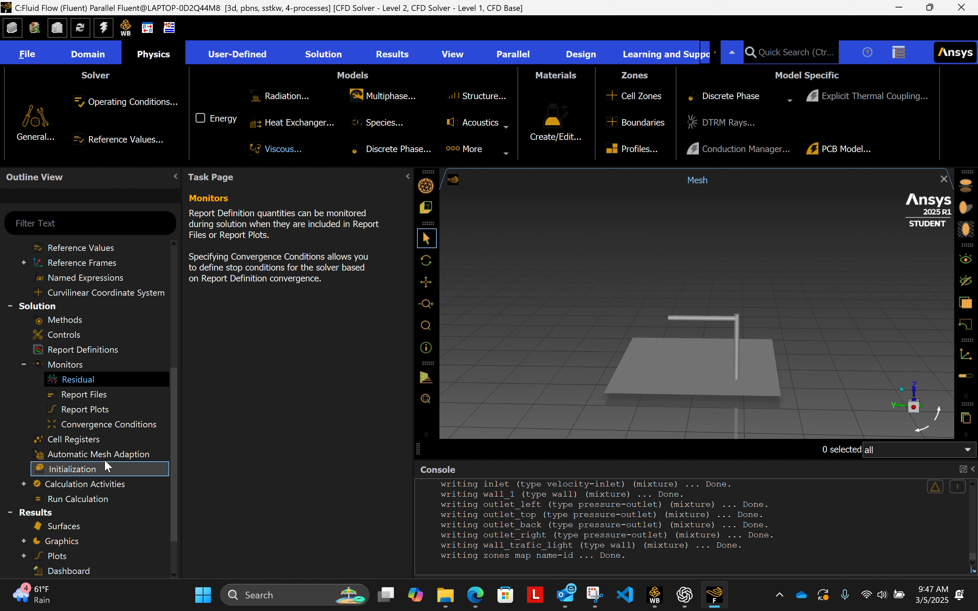
Compare the Hybrid and Standard solution initialization methods, including the initial values offered by Standard Initialization.
scroll(68, 486, down, 2)
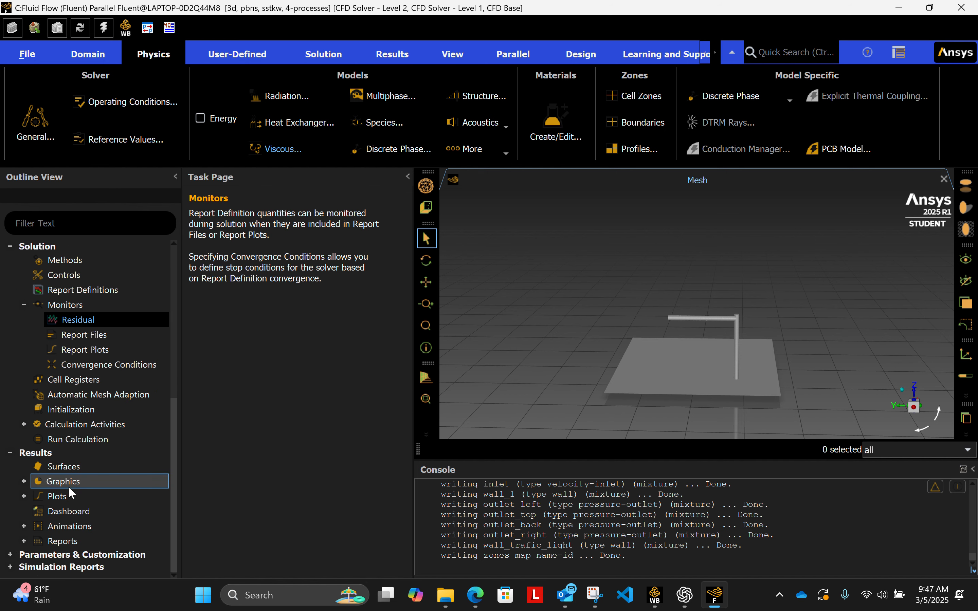
click(89, 408)
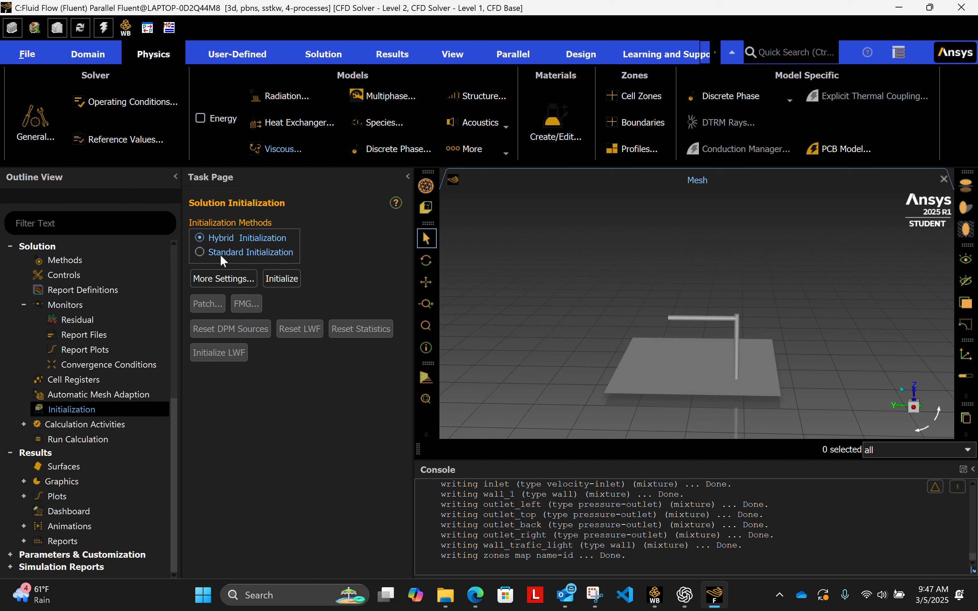
click(265, 250)
click(268, 237)
click(268, 250)
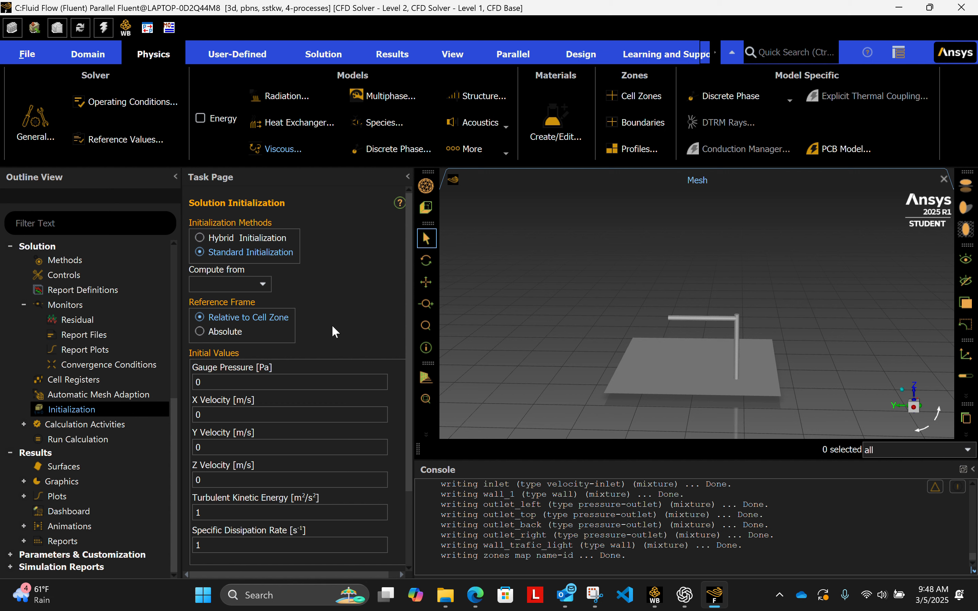
click(255, 238)
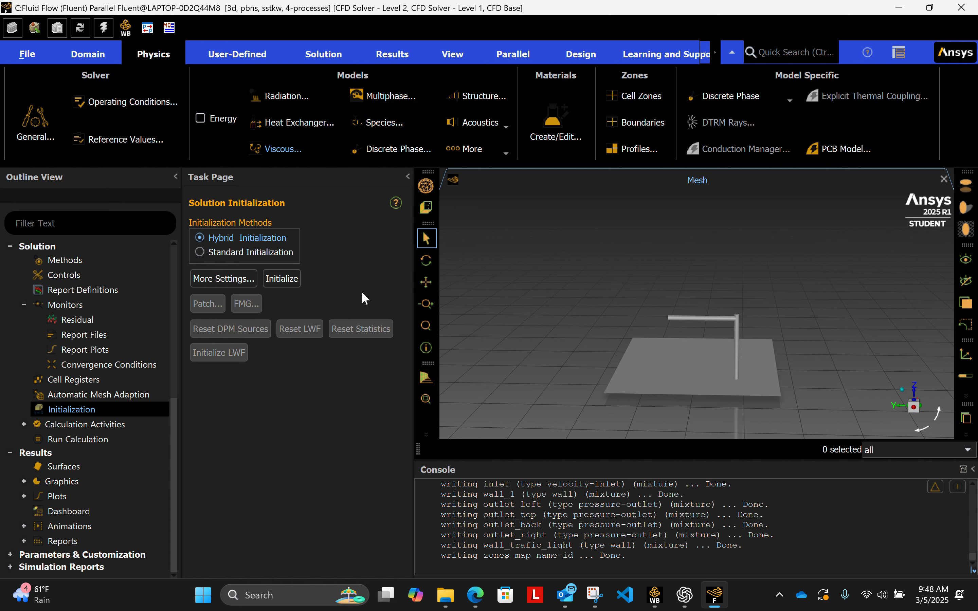
click(291, 252)
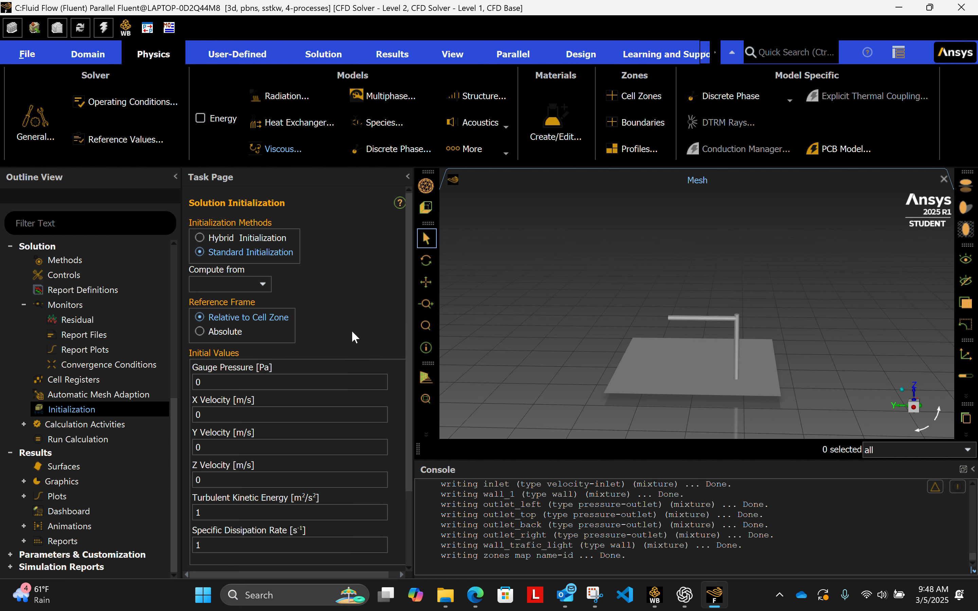
scroll(352, 331, down, 3)
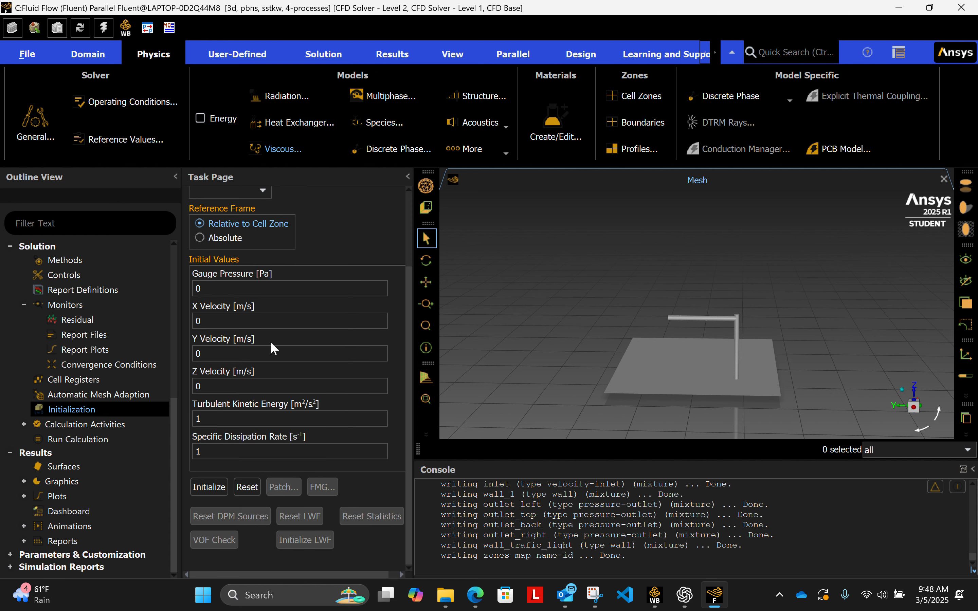
scroll(273, 329, up, 3)
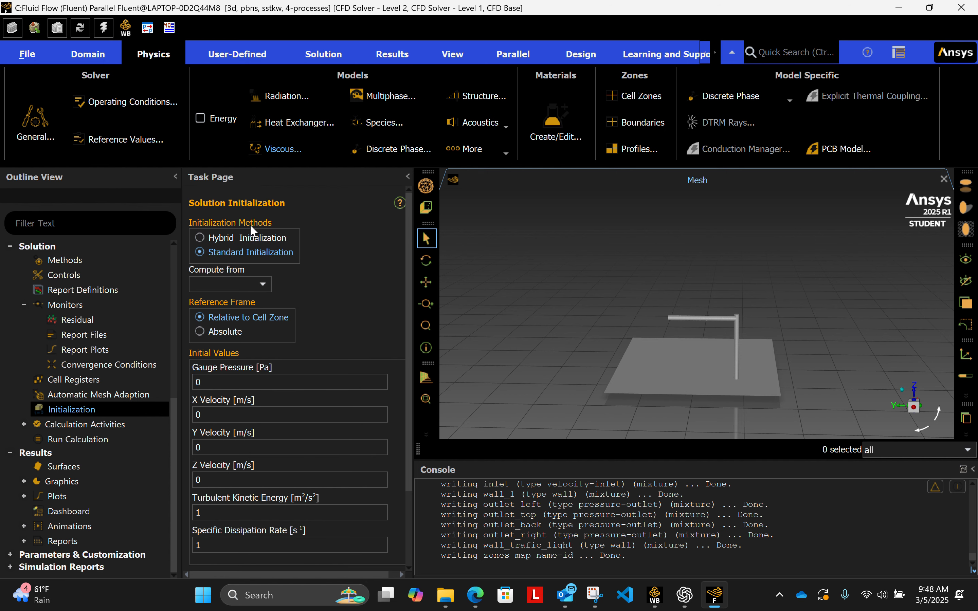
Initialize the solution with Hybrid Initialization and examine the last iteration's scalar residual in the console.
click(279, 238)
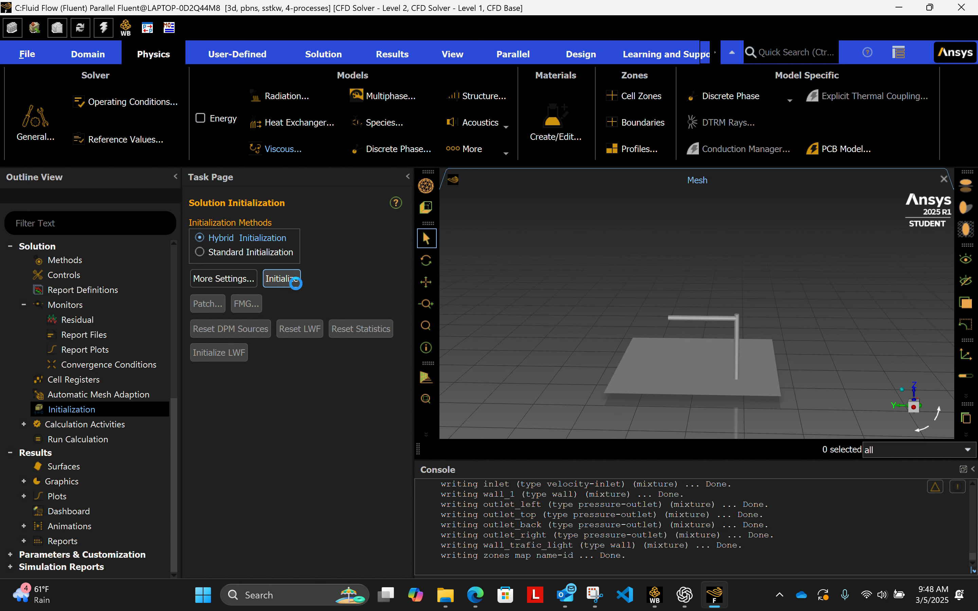
click(297, 285)
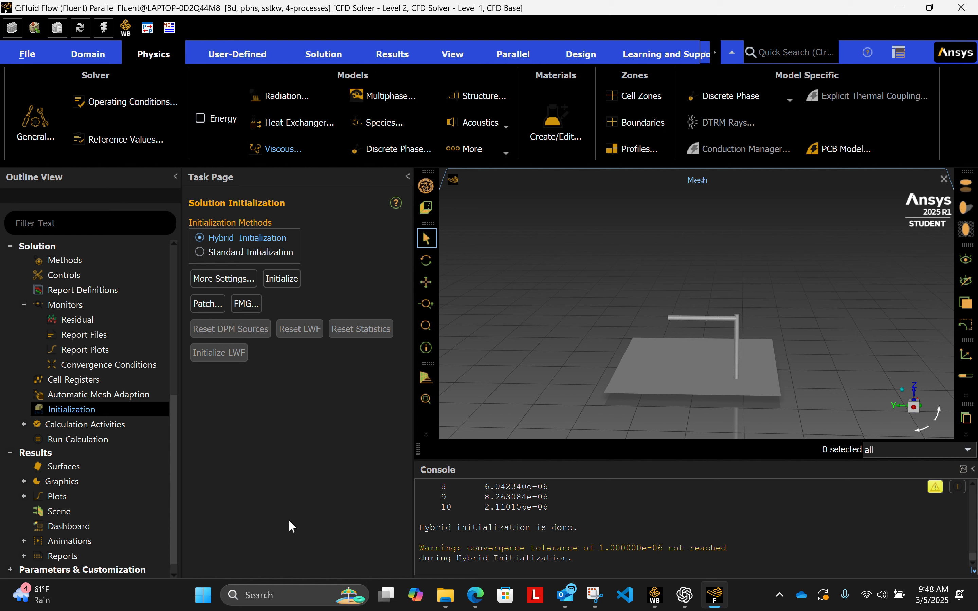
scroll(495, 530, up, 3)
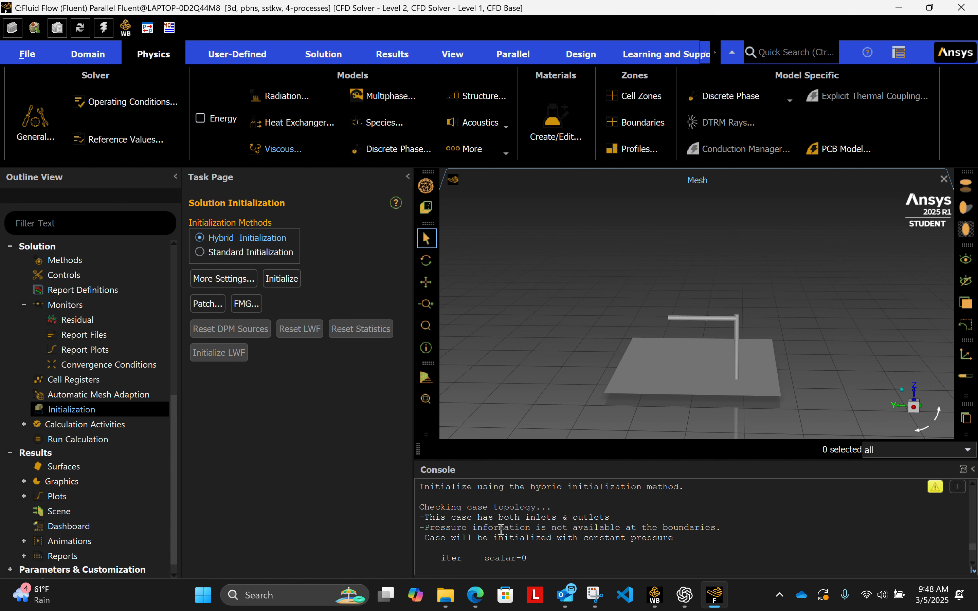
scroll(493, 534, down, 3)
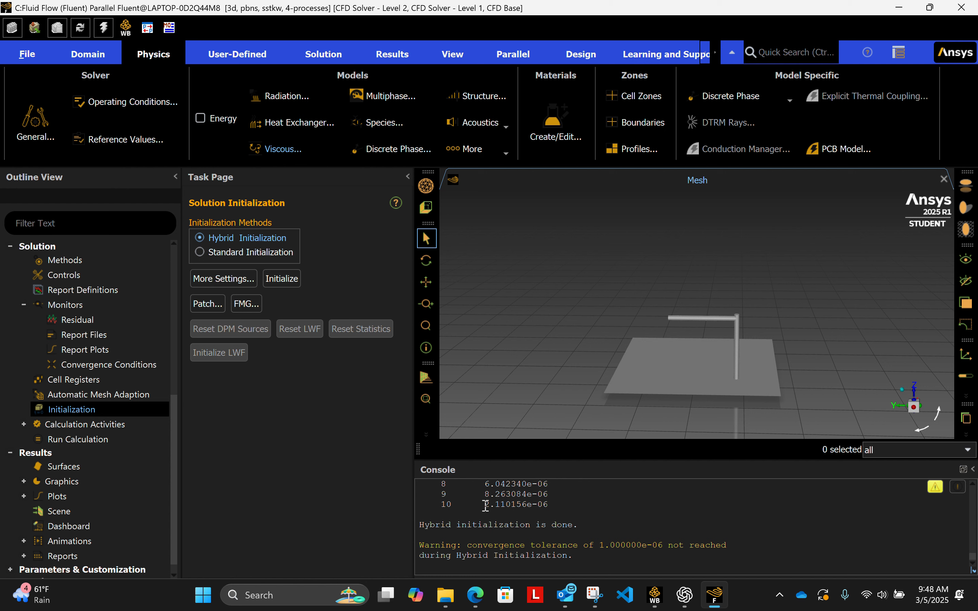
drag(485, 505, 549, 506)
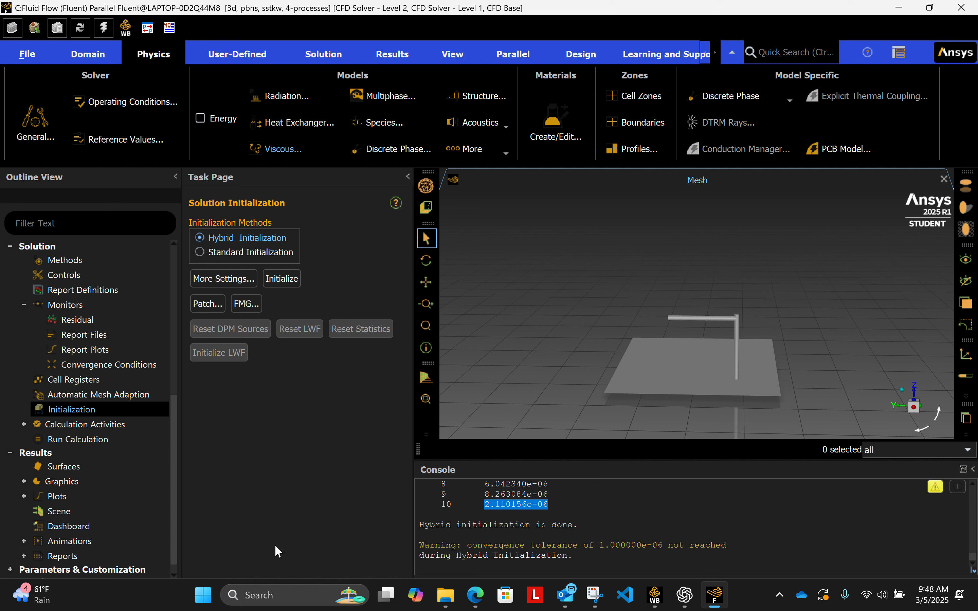
Review the Calculation Activities settings for autosave, automatic export and executed commands.
click(56, 452)
click(58, 423)
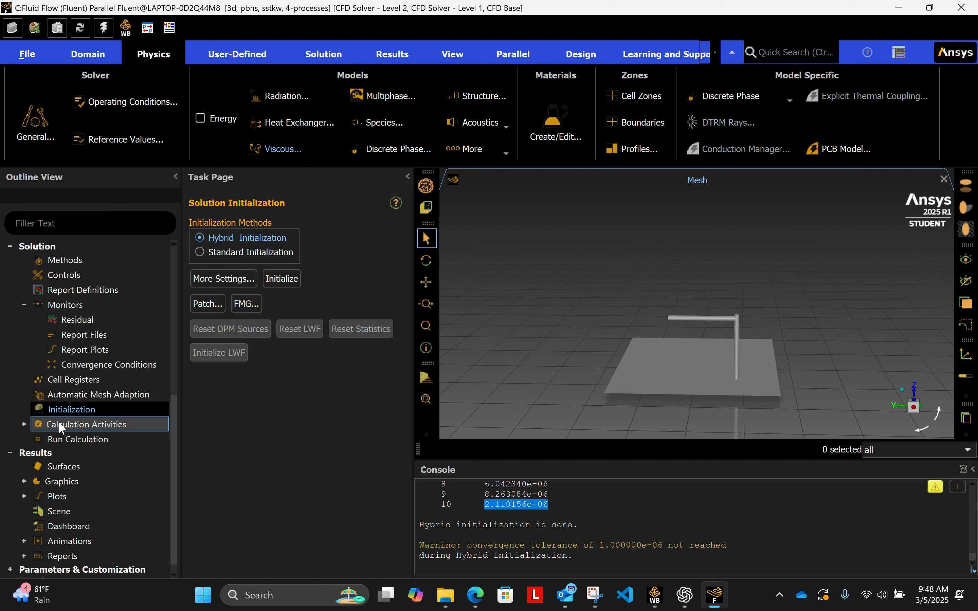
click(23, 424)
double_click(113, 425)
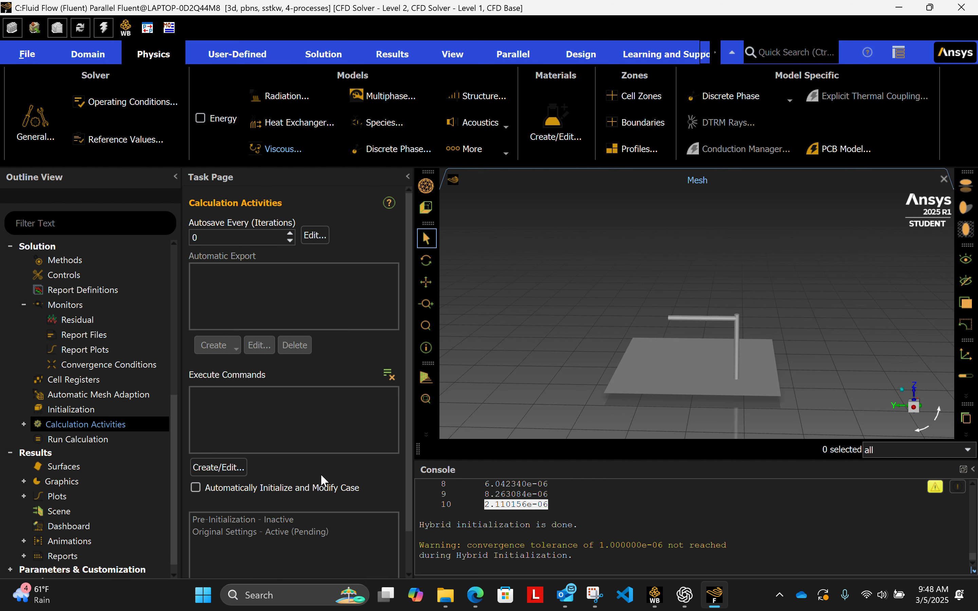
Review the time step method for running the calculation and the pseudo time method among the solution methods, keeping both settings.
click(73, 438)
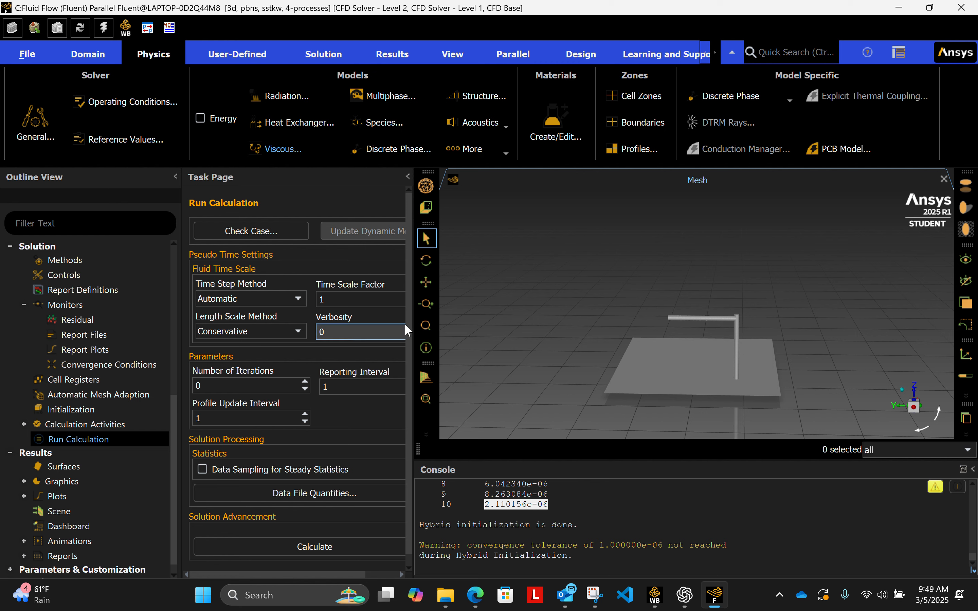
click(299, 299)
click(301, 298)
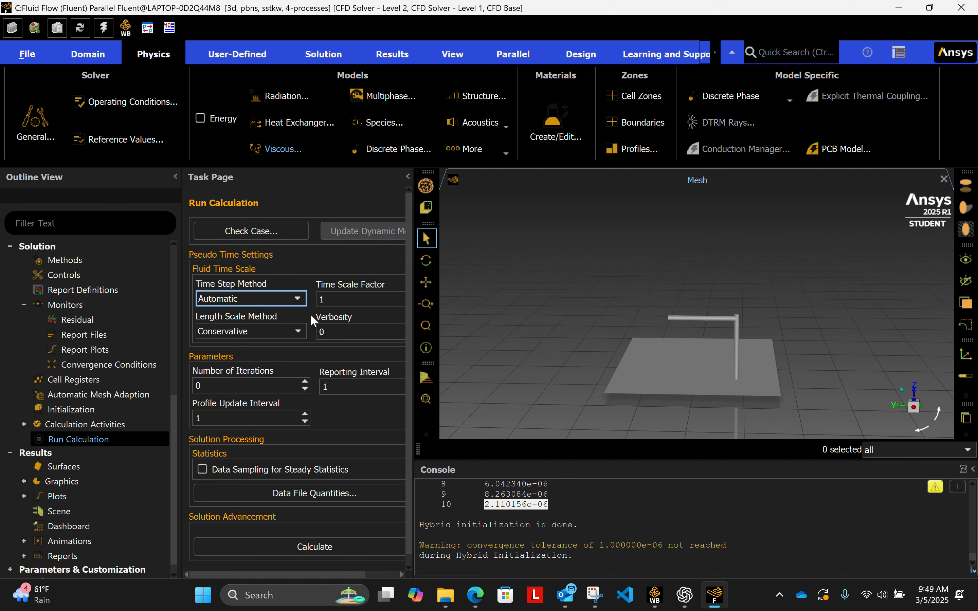
scroll(77, 421, up, 4)
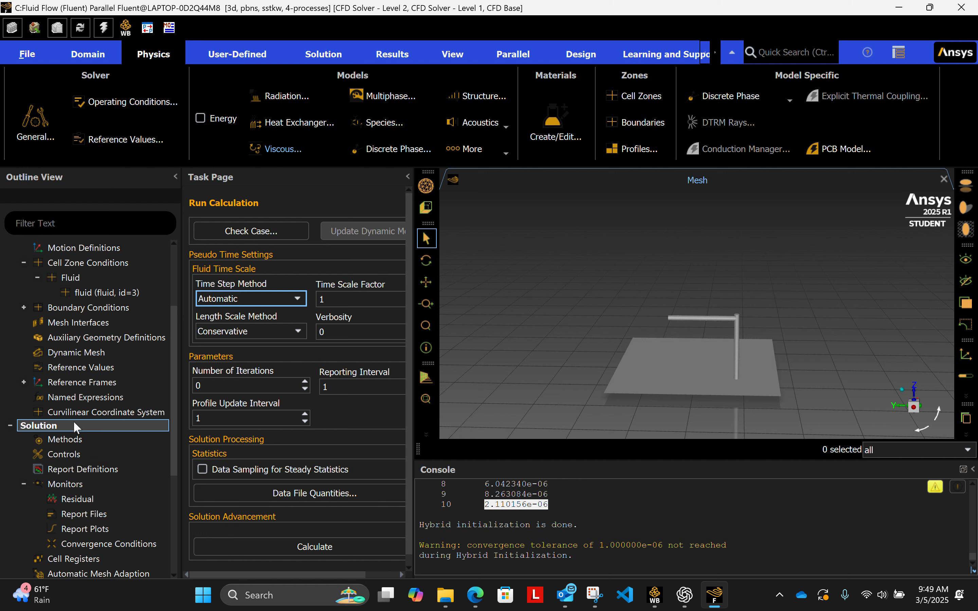
click(84, 441)
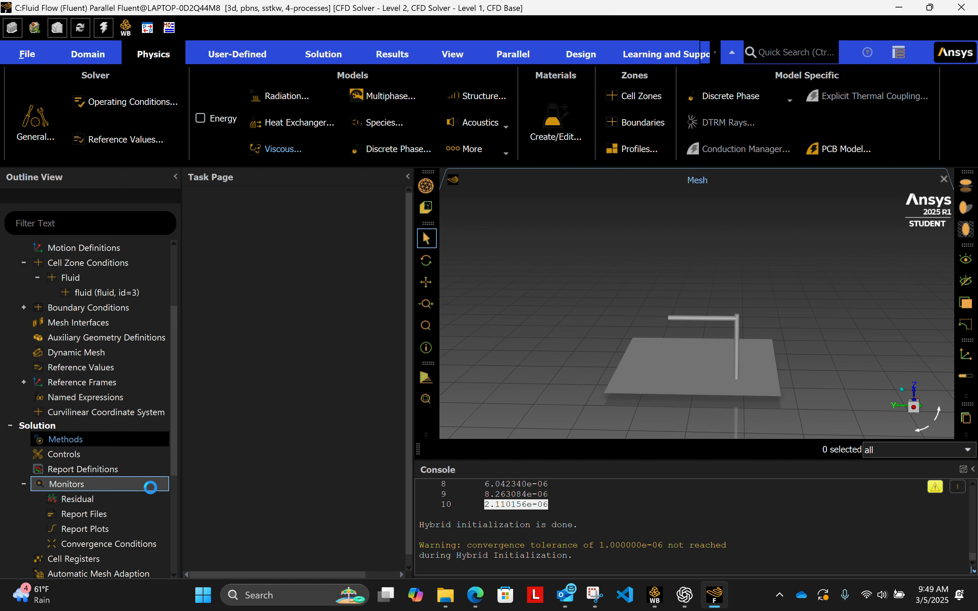
scroll(337, 535, down, 3)
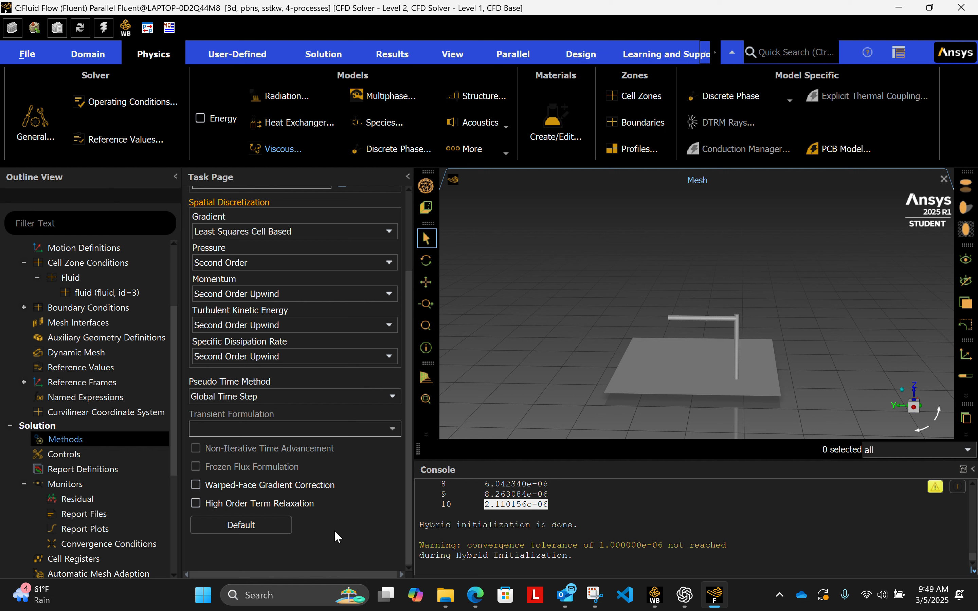
click(301, 397)
click(301, 397)
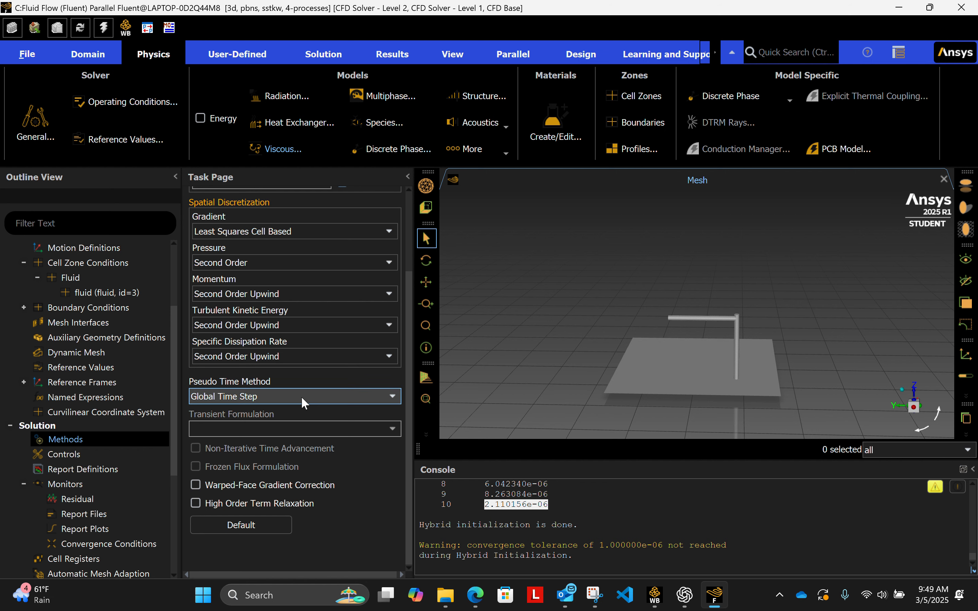
scroll(126, 484, down, 4)
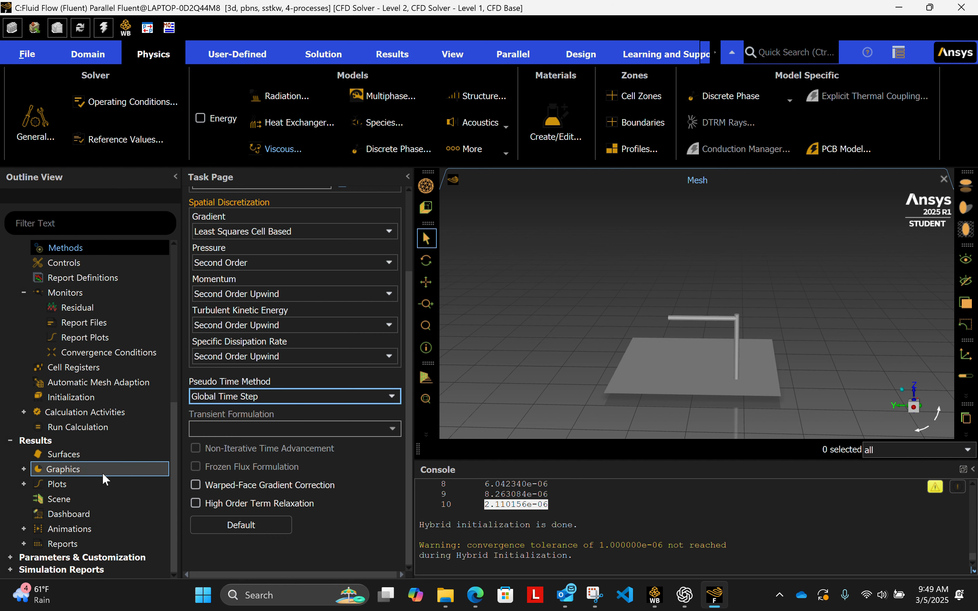
Set the number of iterations to 1000 and run the calculation.
click(81, 426)
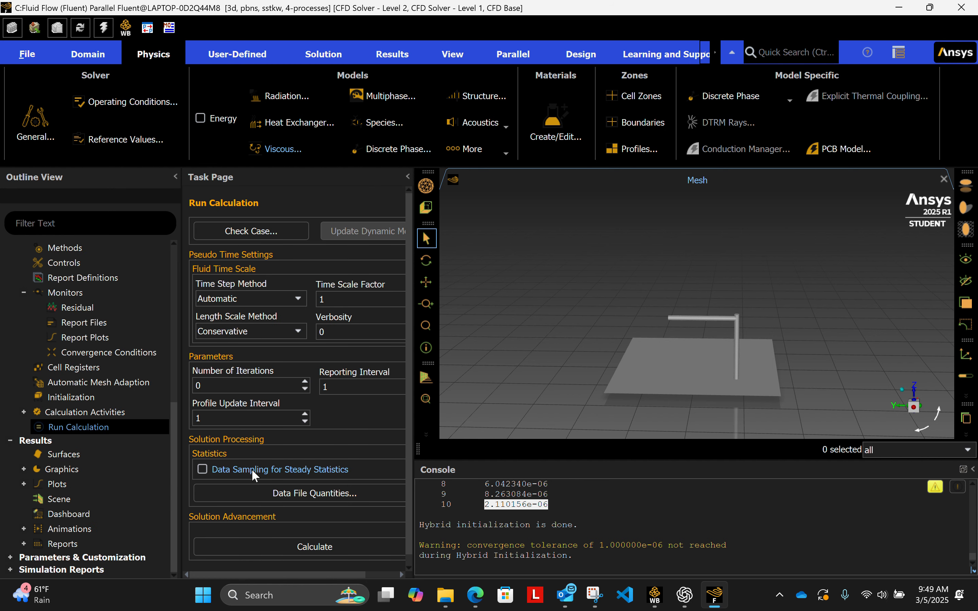
drag(410, 371, 602, 372)
click(270, 386)
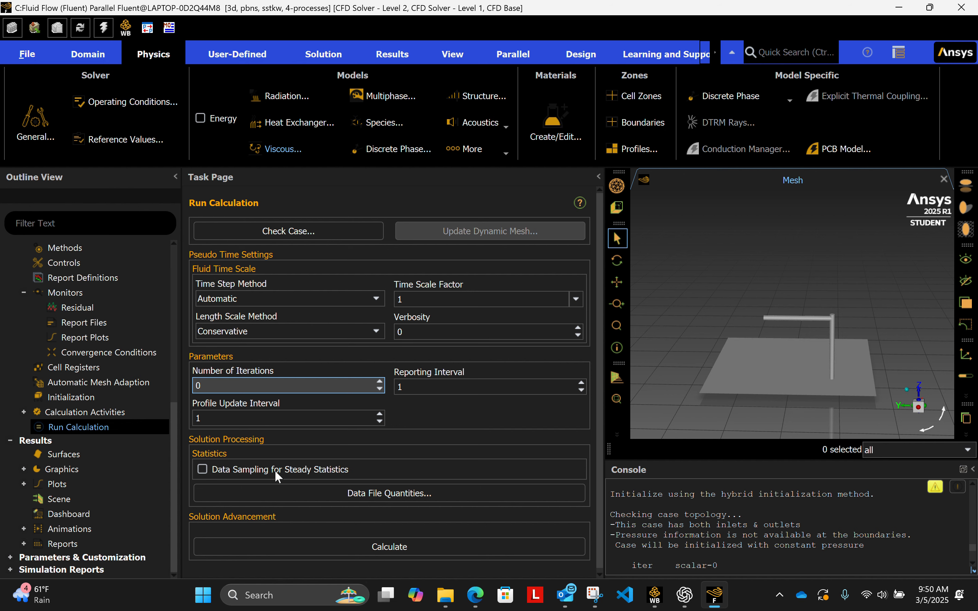
double_click(282, 388)
text(1000)
click(361, 549)
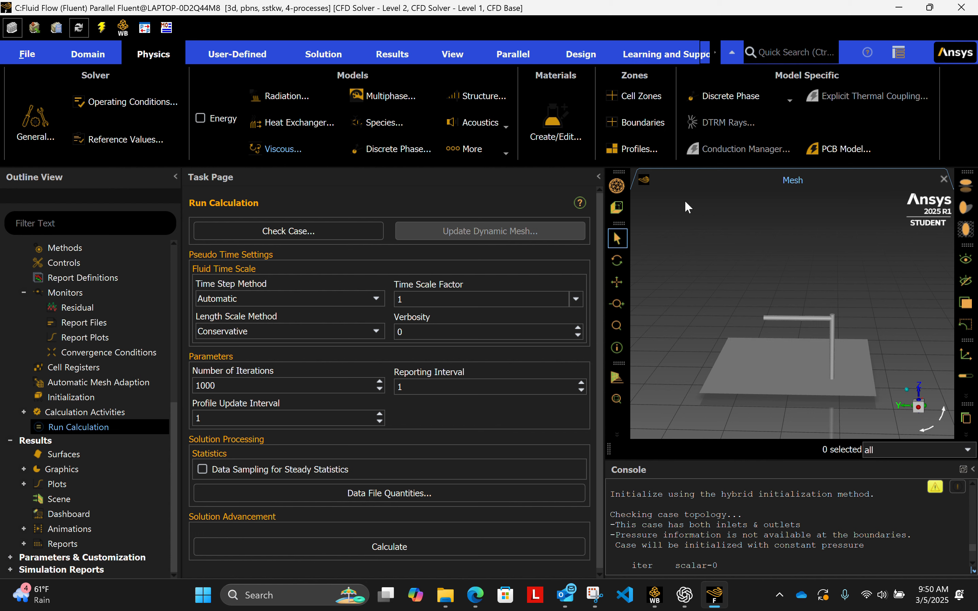
drag(604, 315, 382, 320)
click(301, 549)
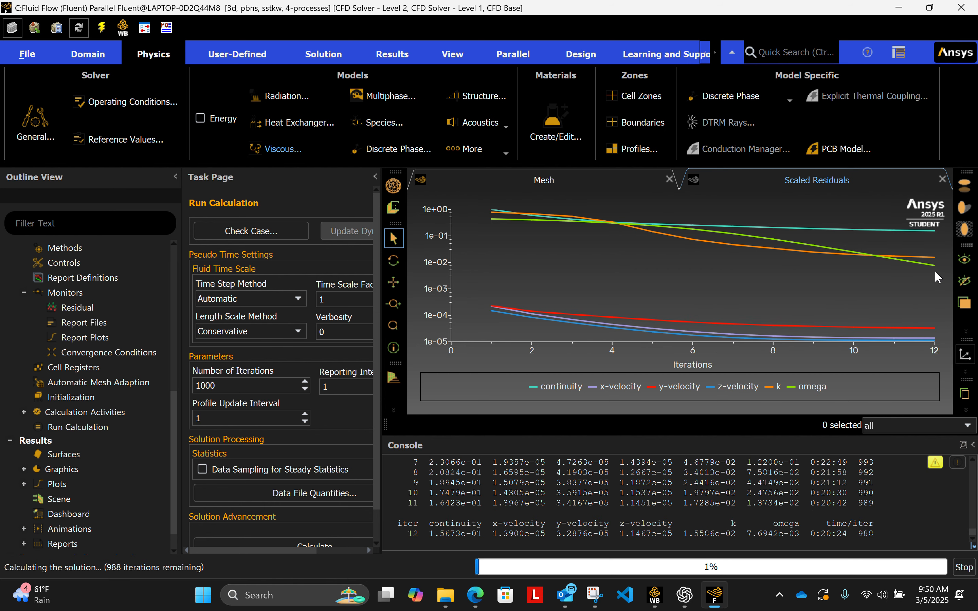
Follow the scaled residual curves for continuity, velocities, k and omega while the calculation runs.
mouse_move(899, 273)
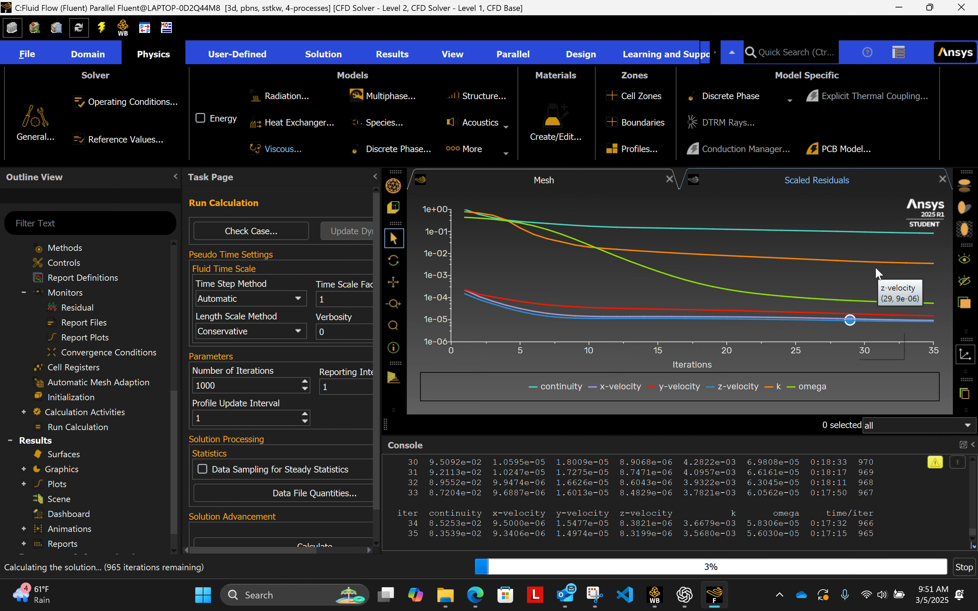
mouse_move(883, 239)
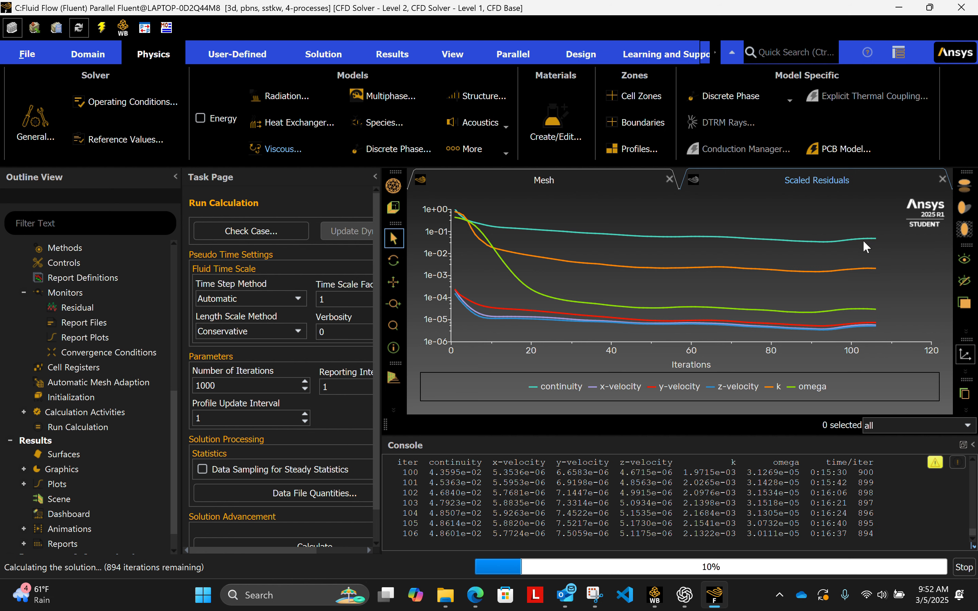
mouse_move(857, 238)
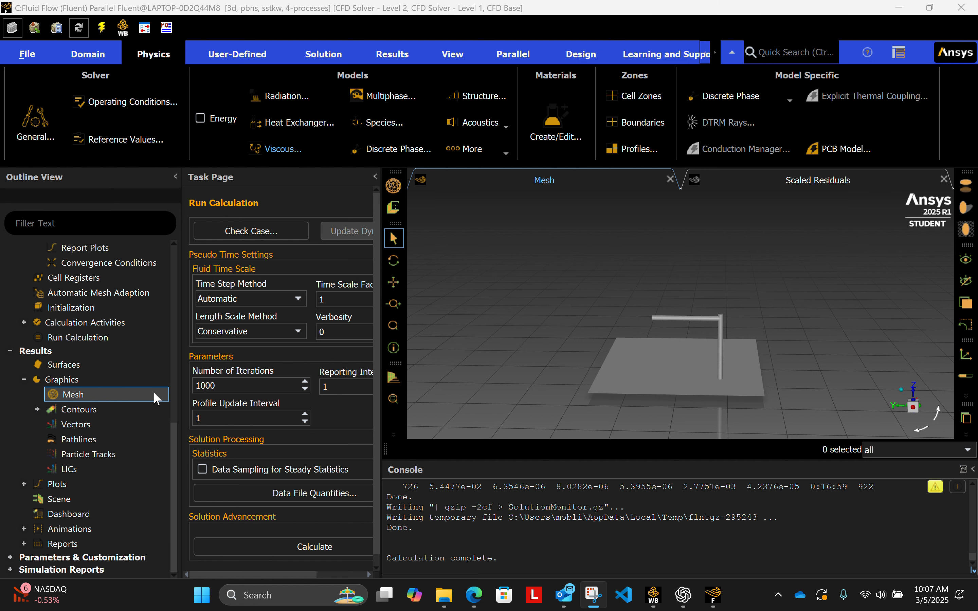
Switch to Workbench to check the Fluid Flow (Fluent) system in the project schematic, and return to Fluent.
click(59, 353)
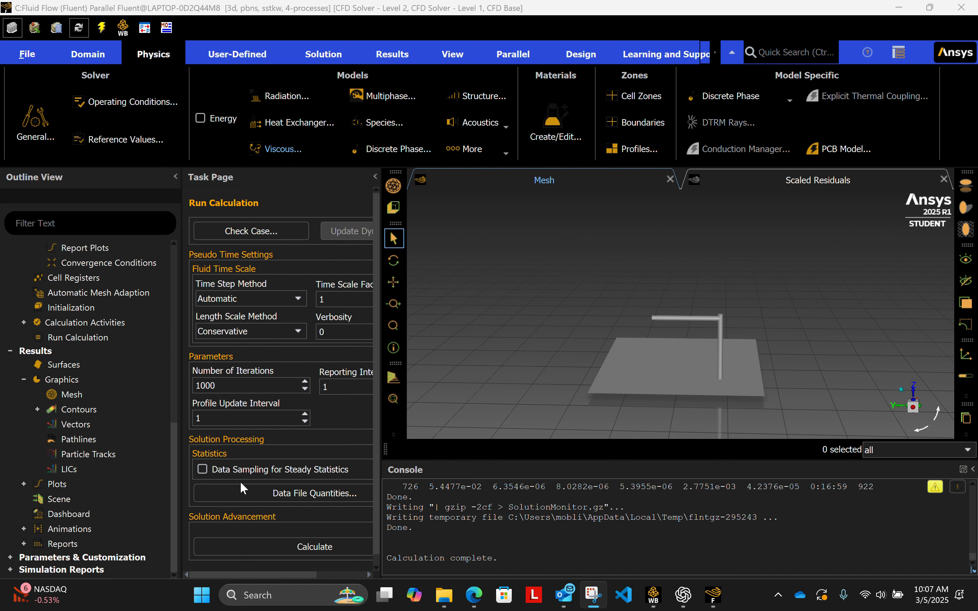
click(669, 554)
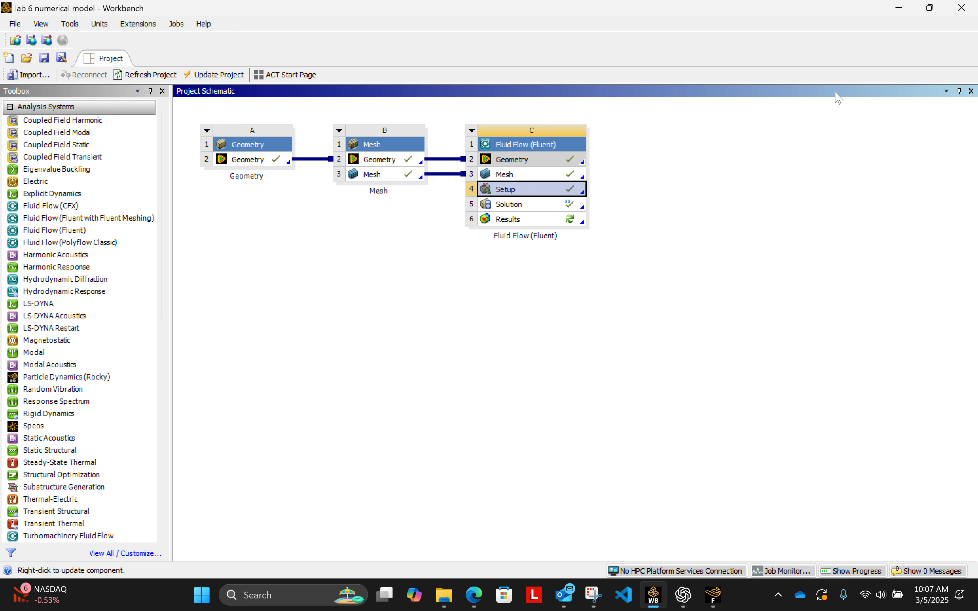
click(899, 8)
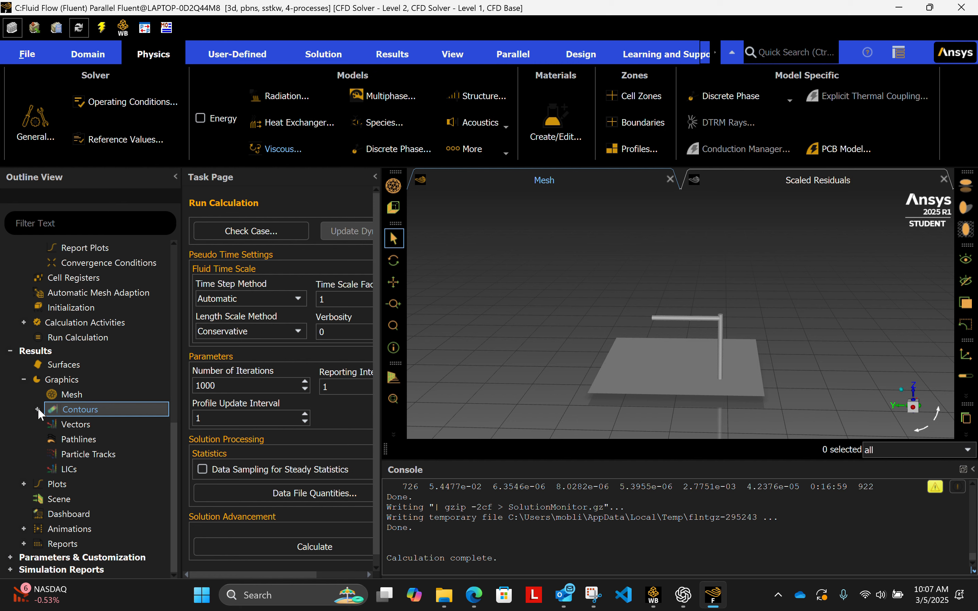
Open a new contour definition with its full surface list beside the model, and inspect the traffic light from several angles.
double_click(57, 408)
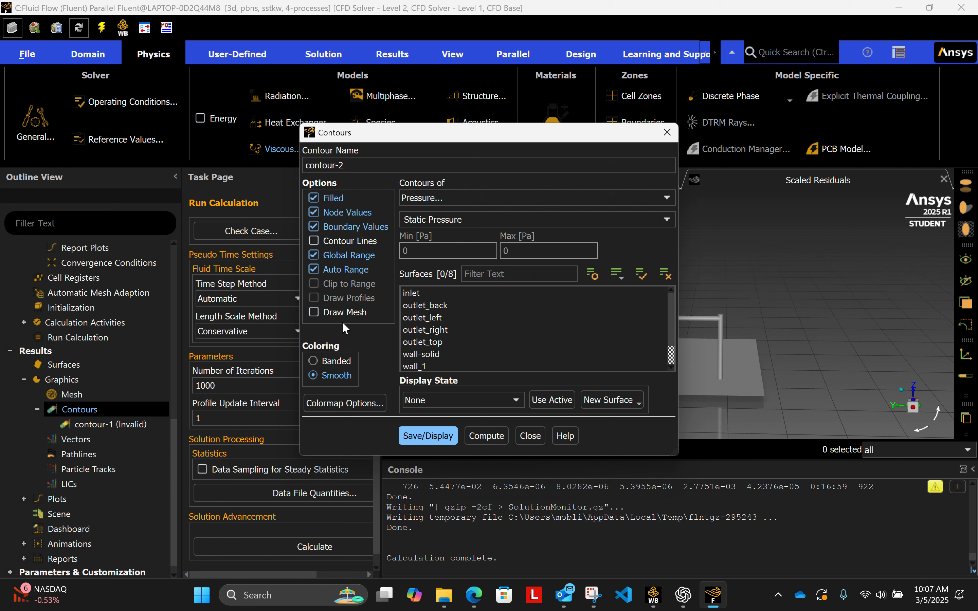
drag(675, 453, 886, 531)
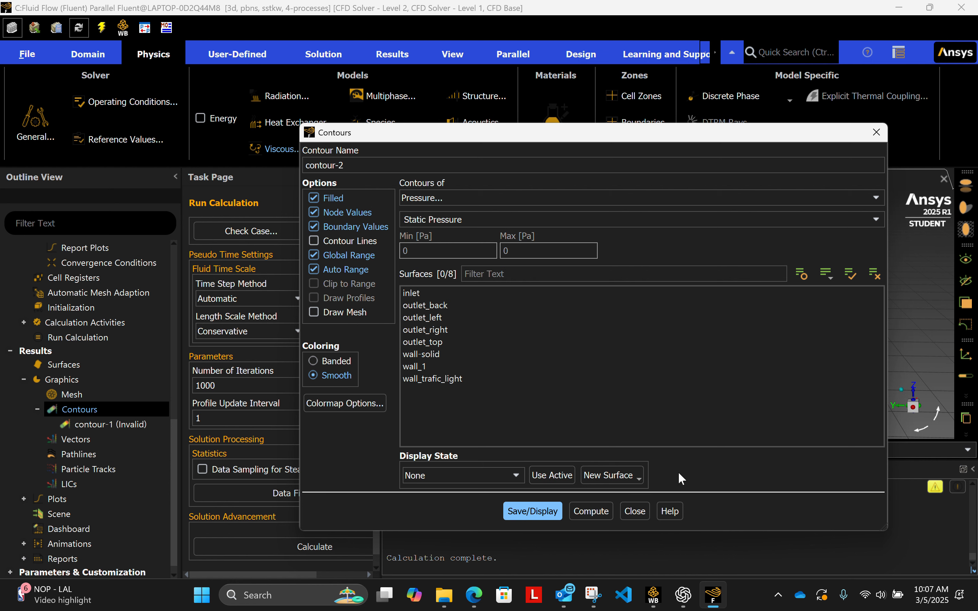
drag(695, 140, 379, 151)
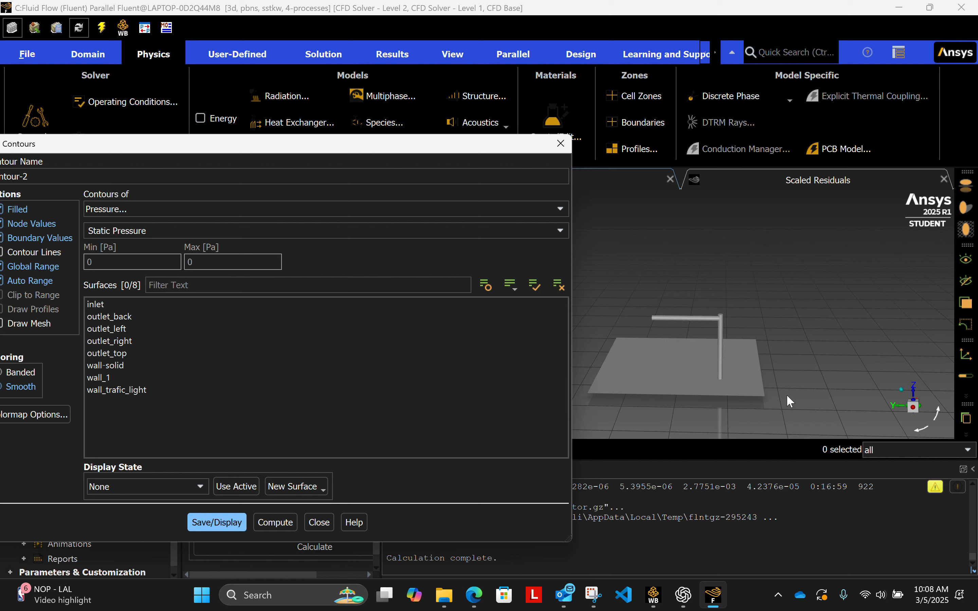
drag(767, 393, 859, 396)
drag(703, 388, 785, 364)
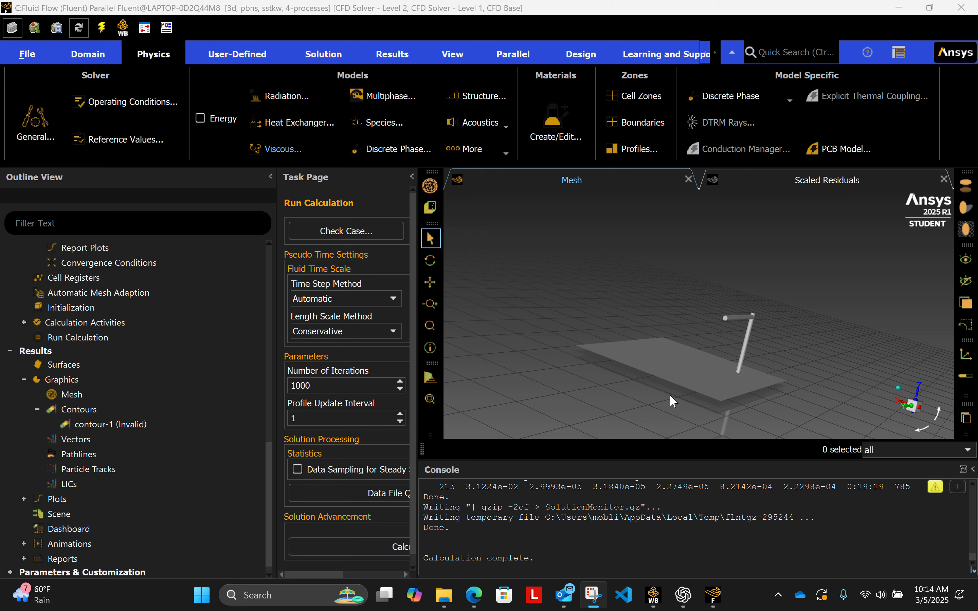
drag(670, 391, 784, 424)
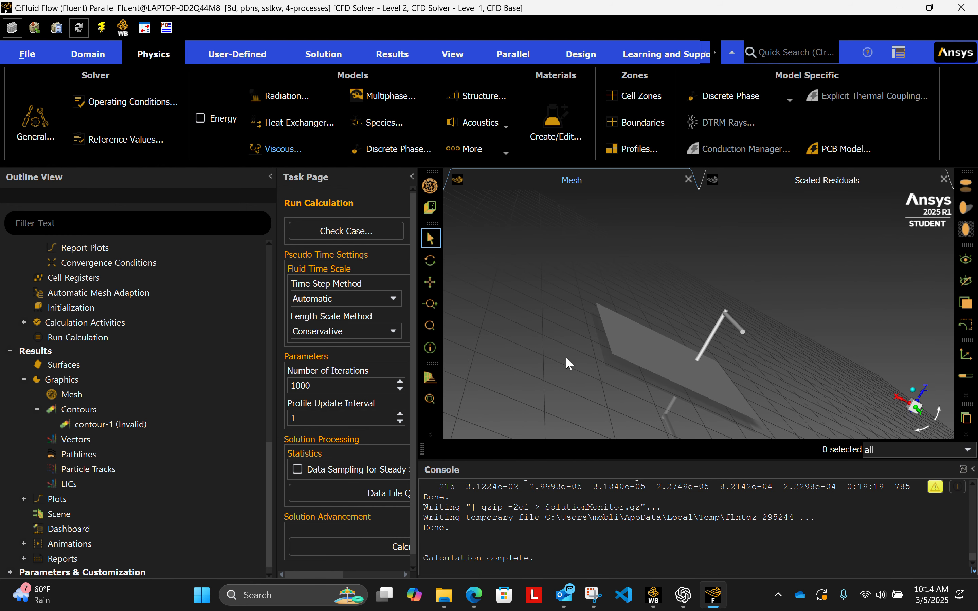
drag(566, 358, 516, 320)
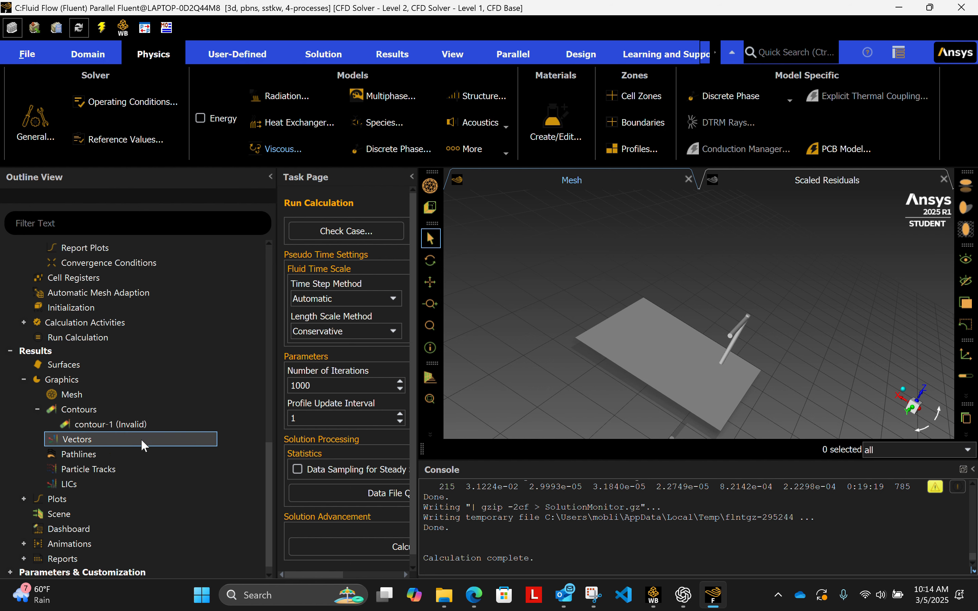
Delete the invalid contour-1 from the contours.
click(90, 424)
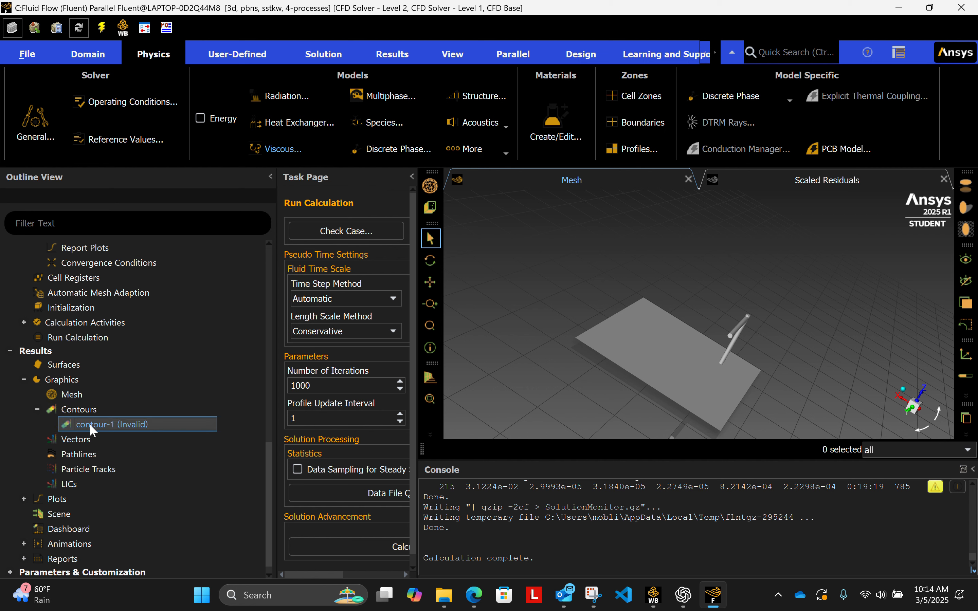
right_click(106, 425)
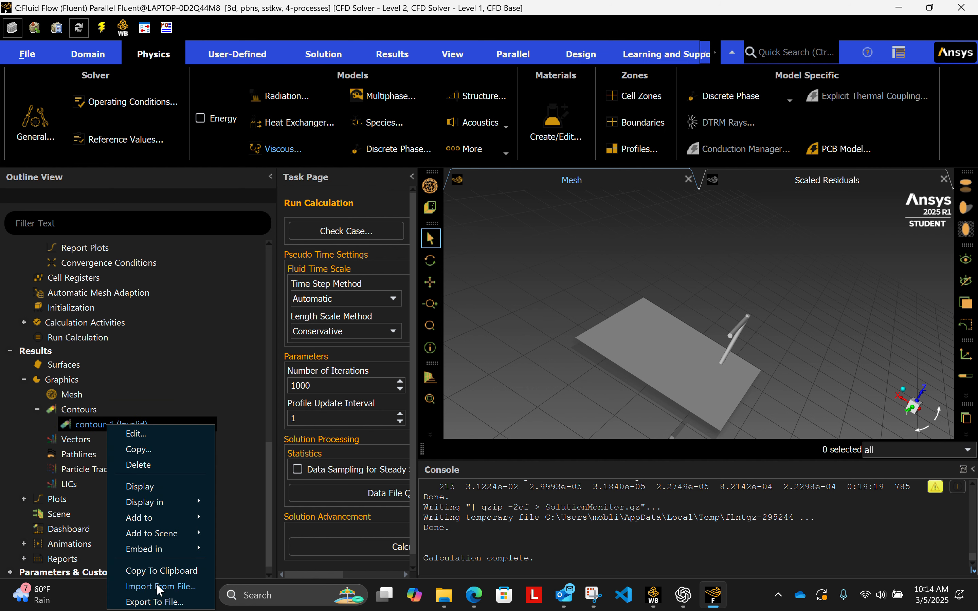
click(154, 465)
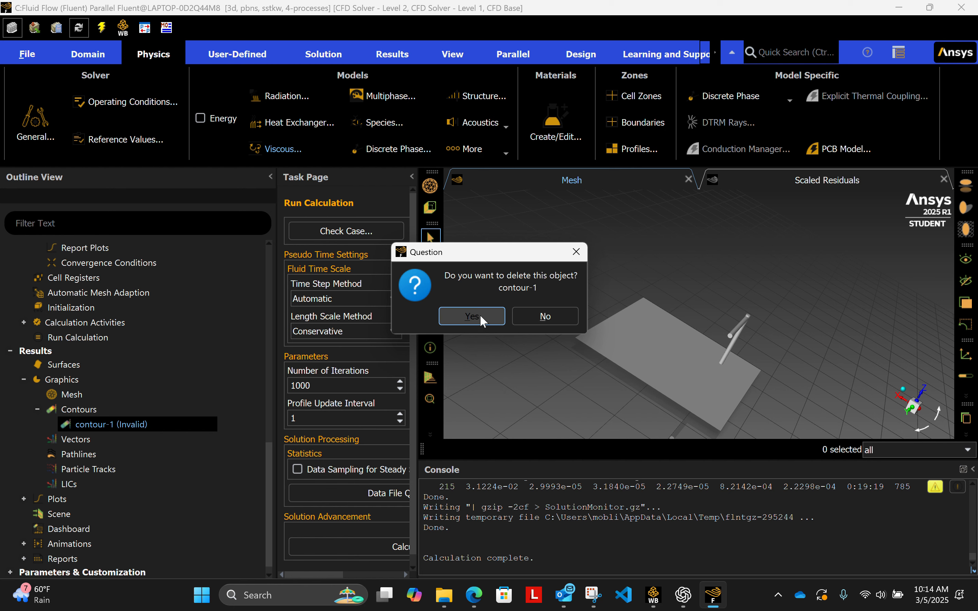
click(472, 318)
Start a new contour definition and create a ZX plane surface at Y = 5 m for it.
double_click(80, 409)
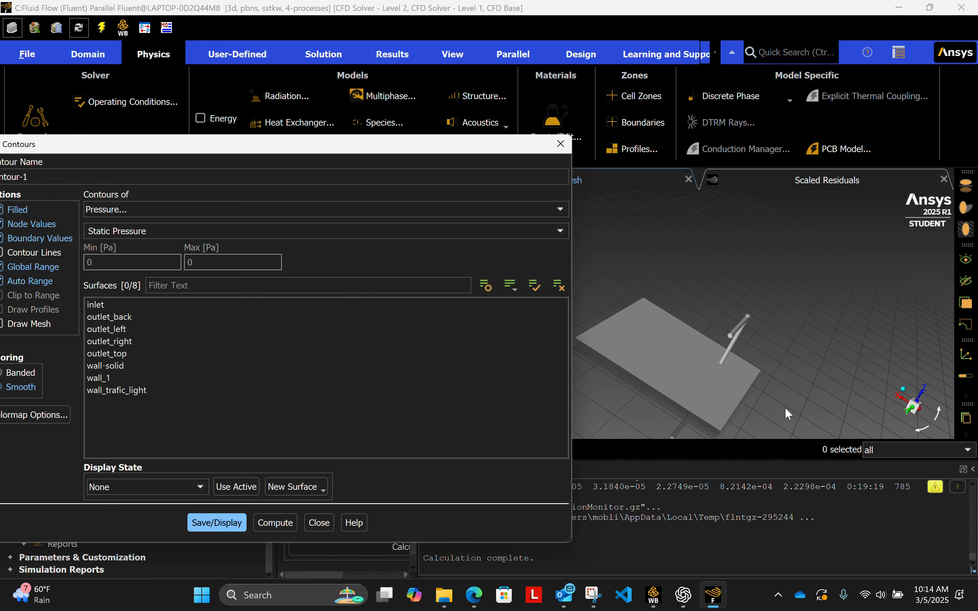
drag(773, 389, 695, 379)
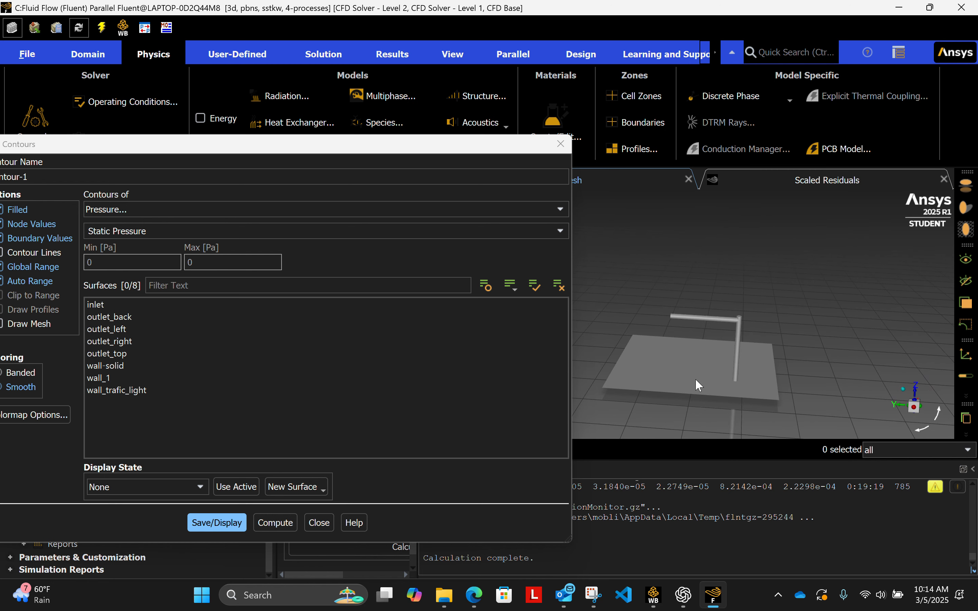
click(289, 485)
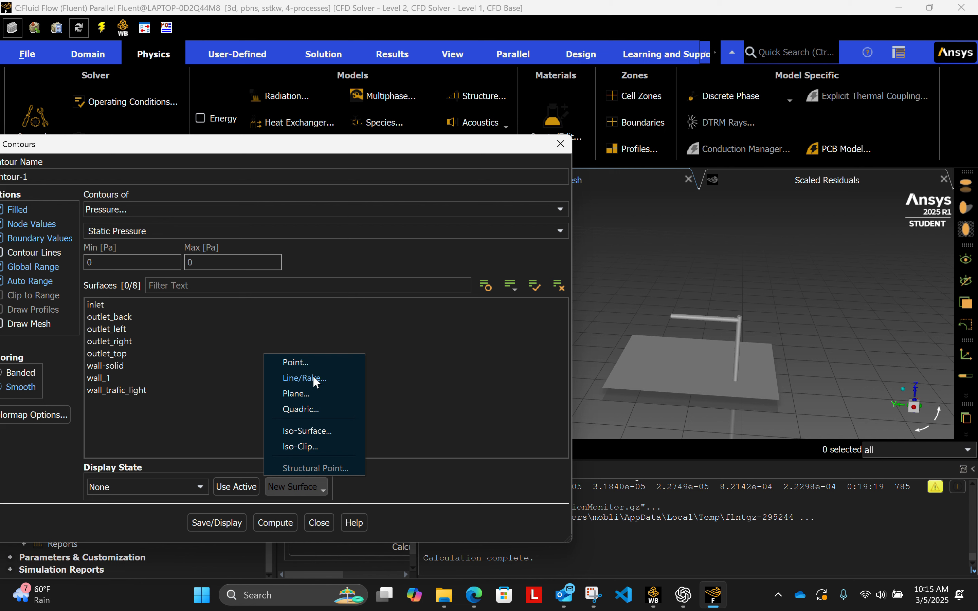
click(298, 393)
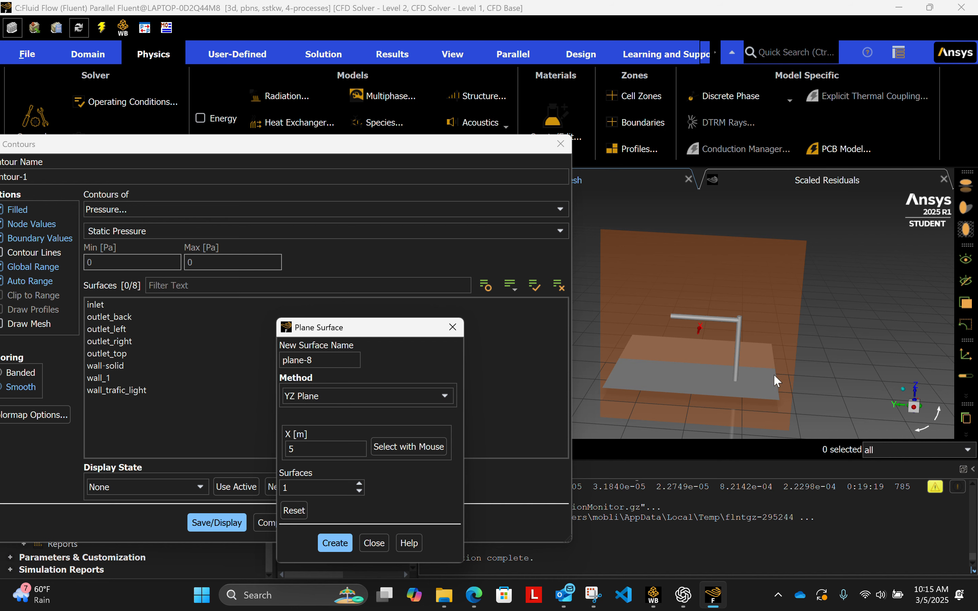
mouse_move(814, 353)
mouse_down()
mouse_move(862, 325)
mouse_move(834, 363)
mouse_move(744, 374)
mouse_move(654, 354)
mouse_move(806, 353)
mouse_up()
mouse_move(803, 376)
middle_down()
mouse_move(852, 373)
mouse_move(804, 377)
middle_up()
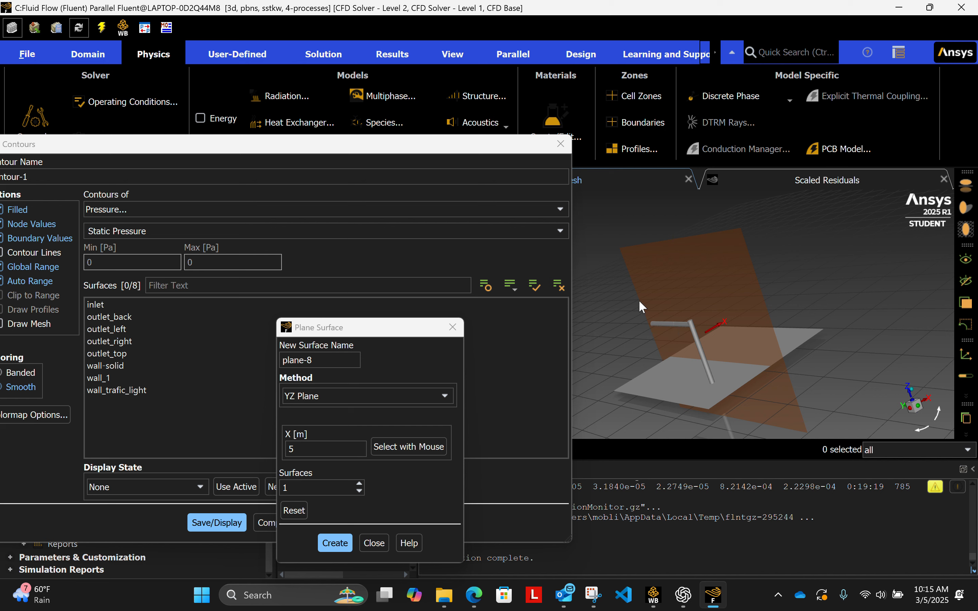
click(411, 398)
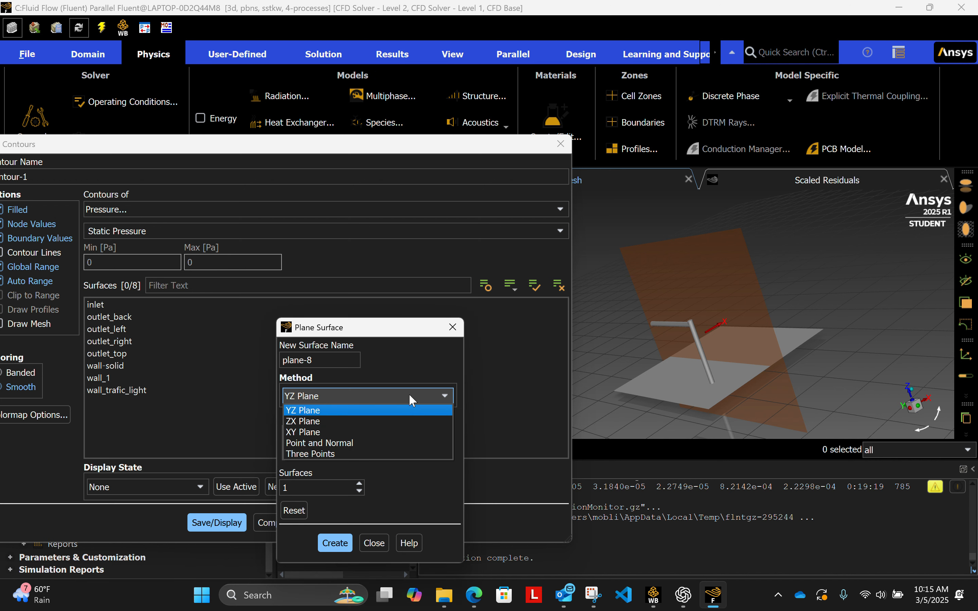
click(376, 421)
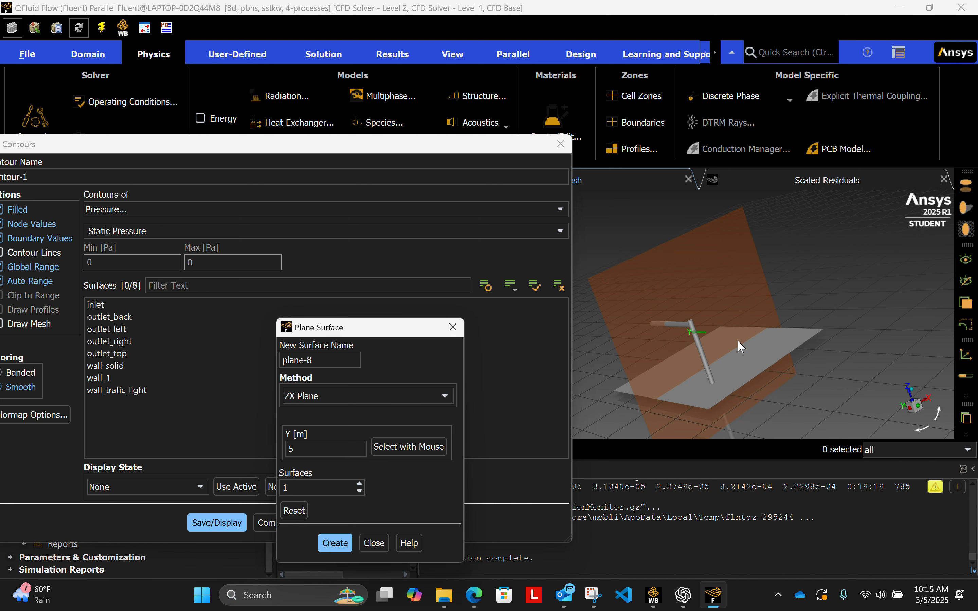
drag(737, 340, 626, 348)
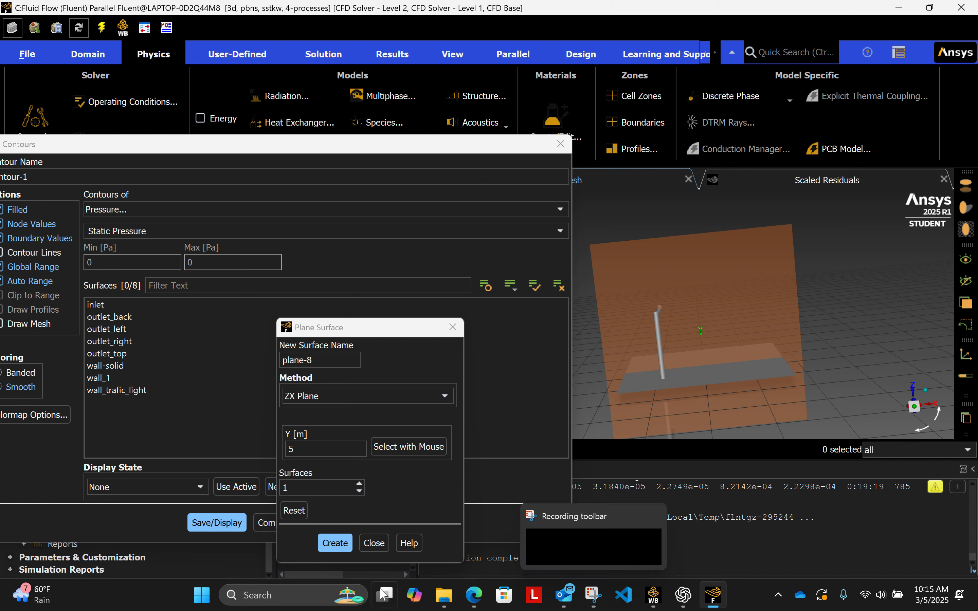
click(333, 542)
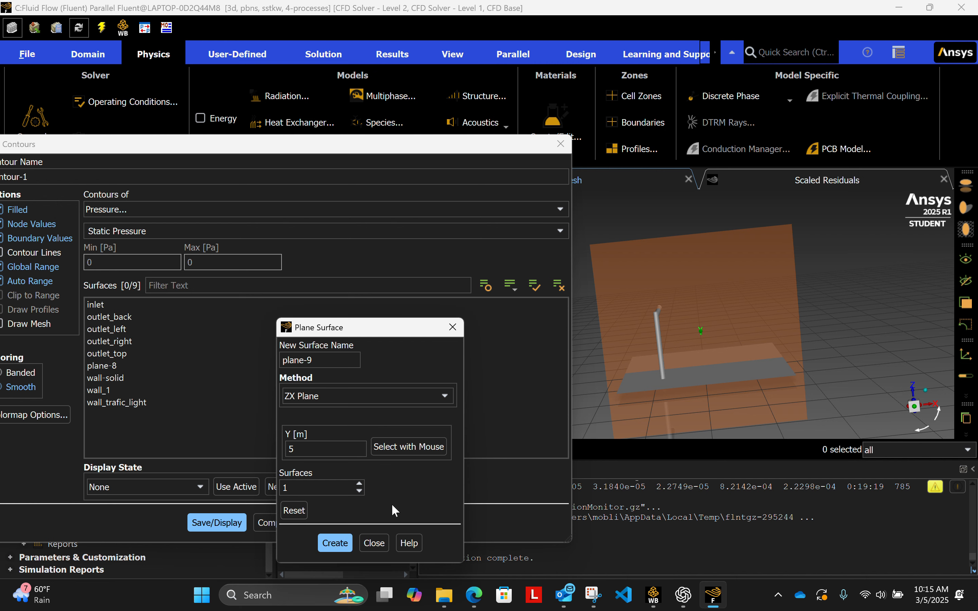
click(374, 543)
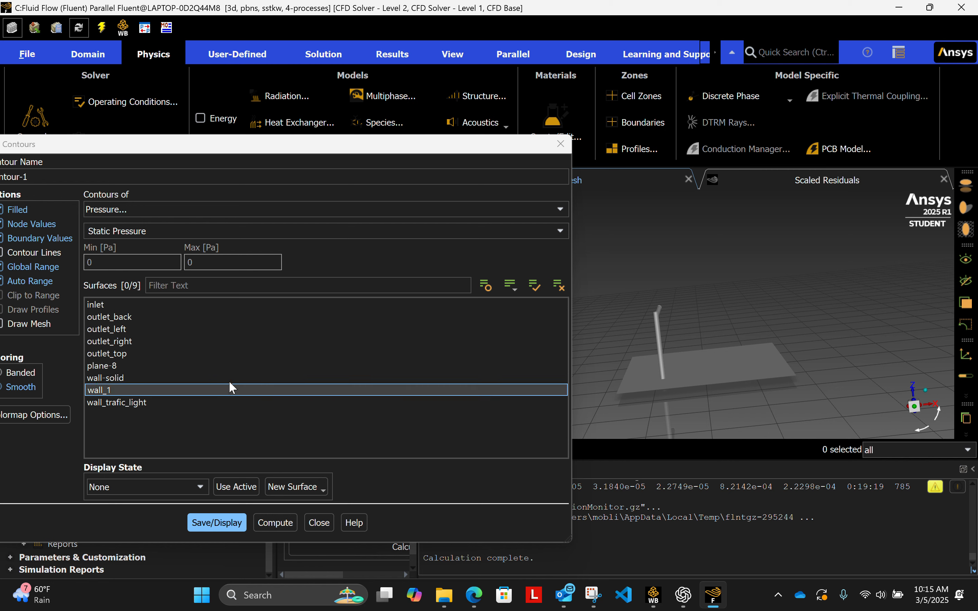
Display the filled static pressure contours on plane-8.
click(148, 363)
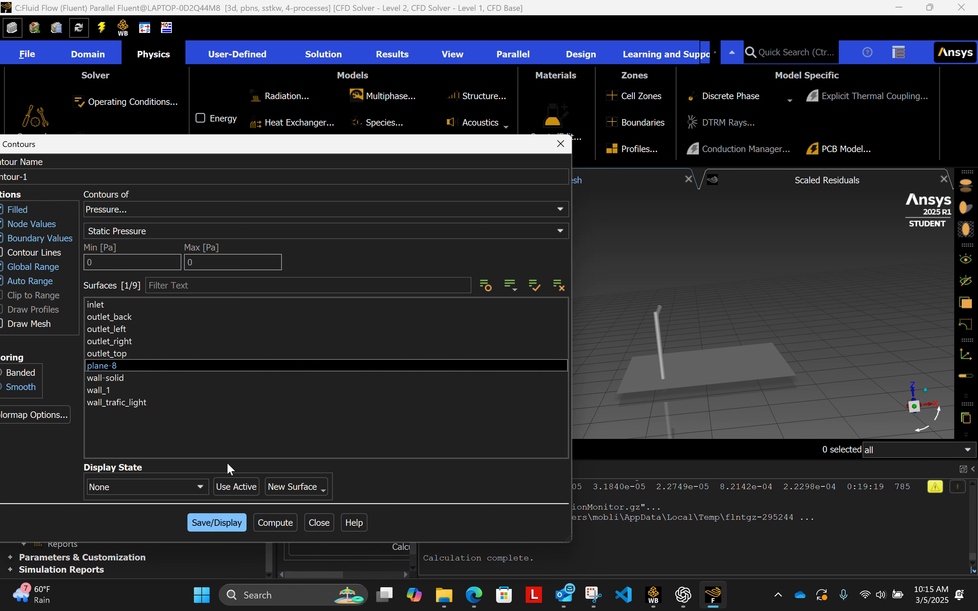
click(217, 522)
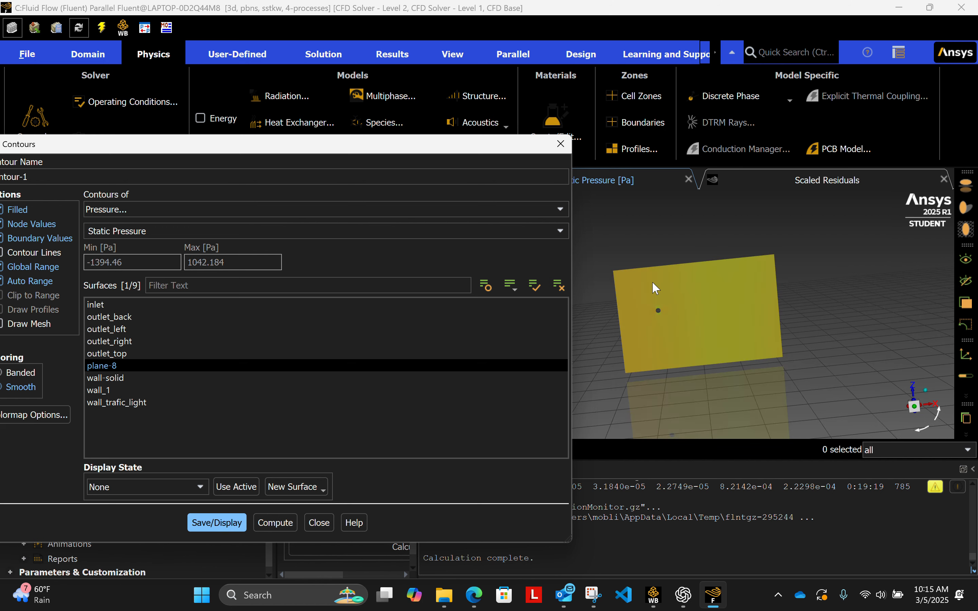
scroll(623, 309, down, 4)
scroll(622, 315, up, 10)
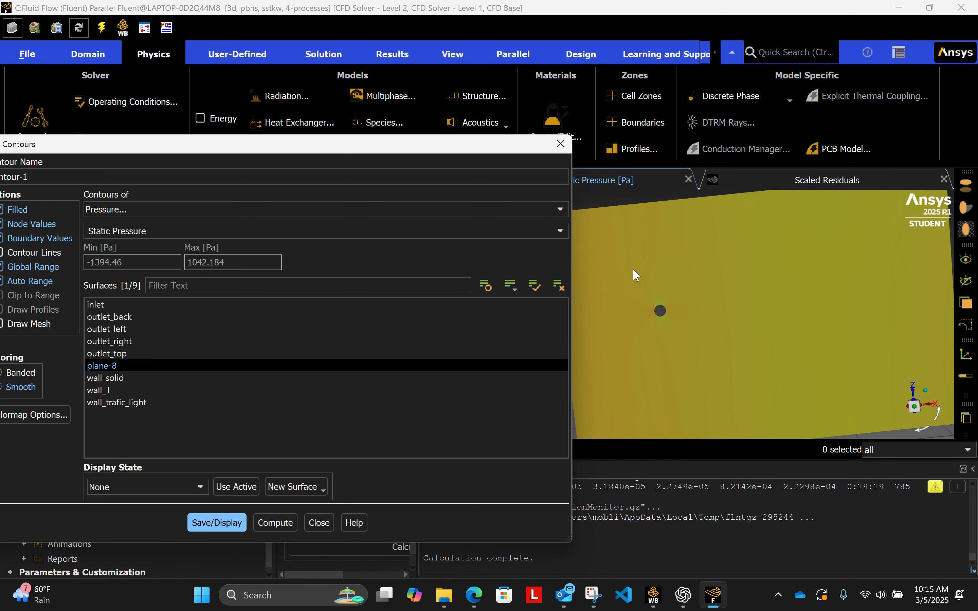
scroll(703, 342, down, 3)
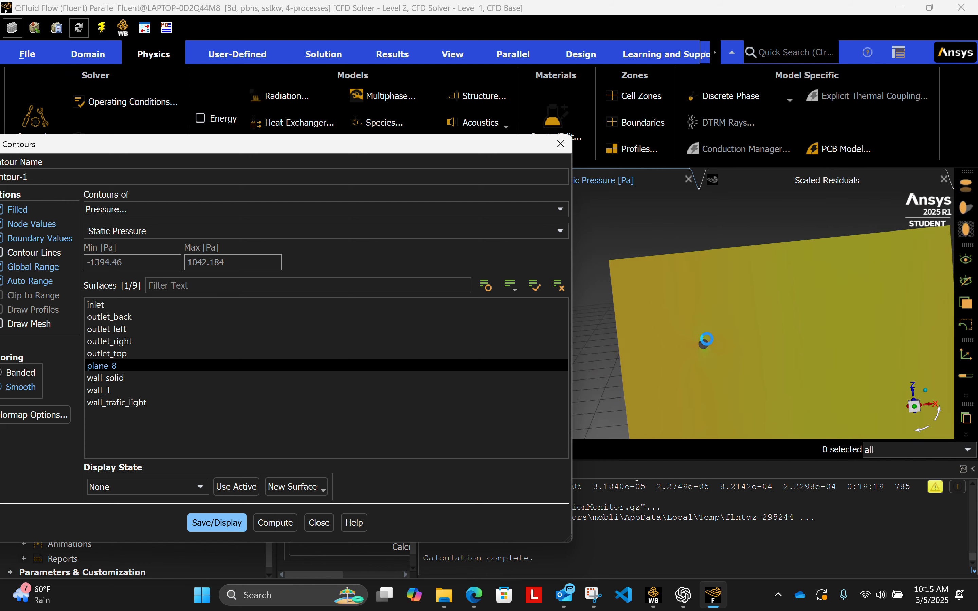
Change the contour variable to velocity magnitude and redisplay contour-1 on plane-8.
click(268, 208)
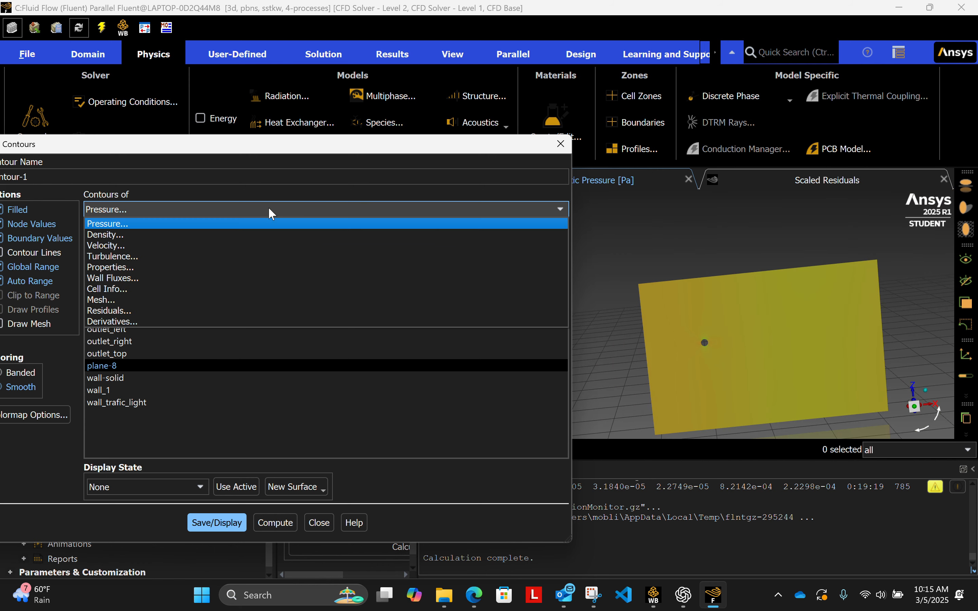
click(234, 246)
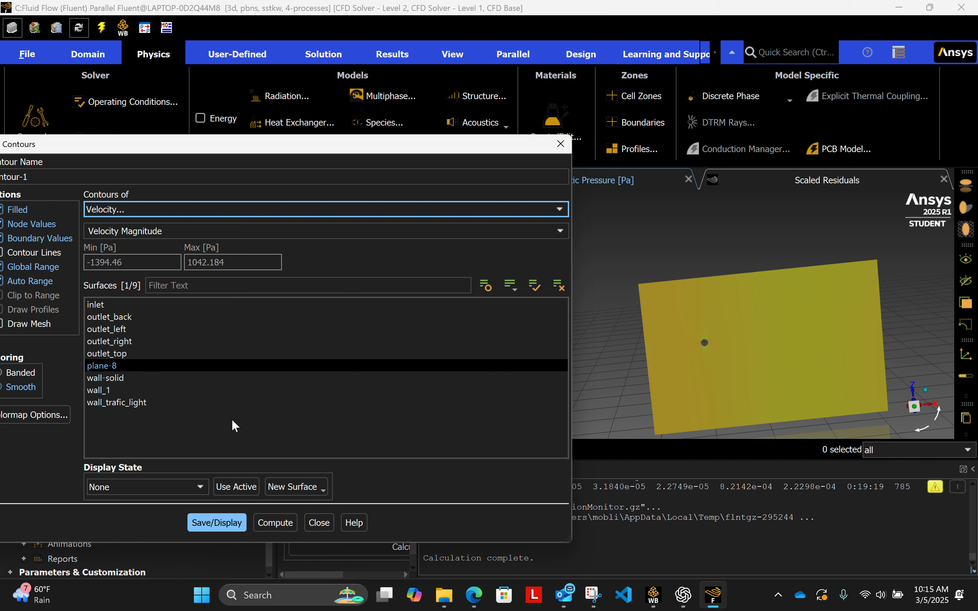
click(221, 522)
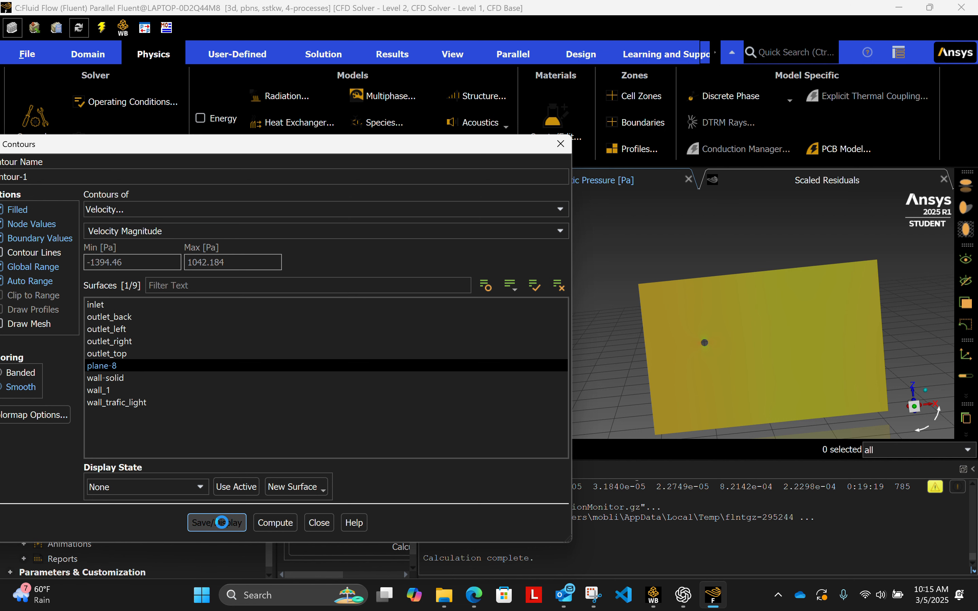
Examine the velocity magnitude contours around the traffic light arm's cross-section from both sides of the plane, and close the contour definition.
scroll(803, 334, up, 4)
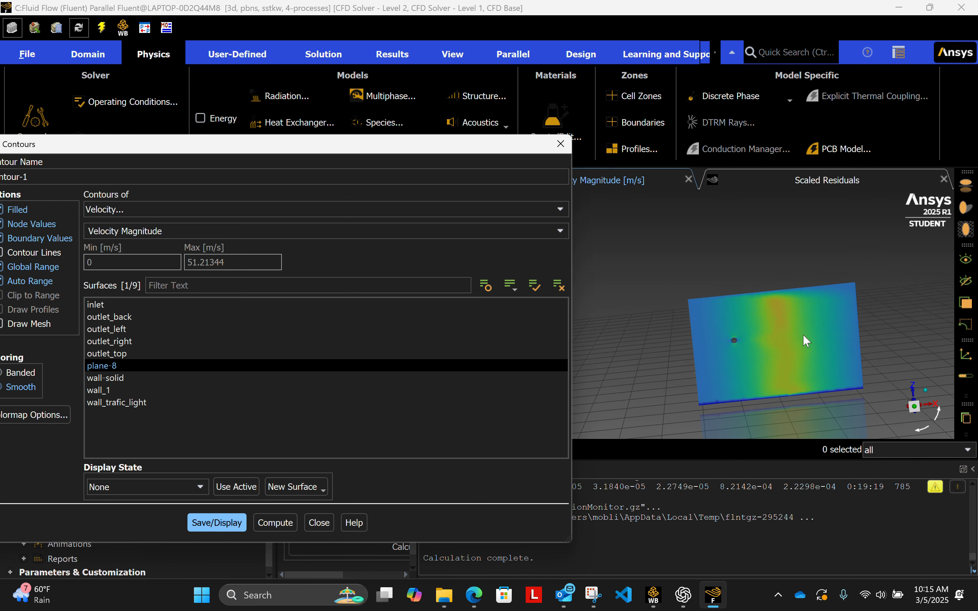
scroll(803, 336, down, 4)
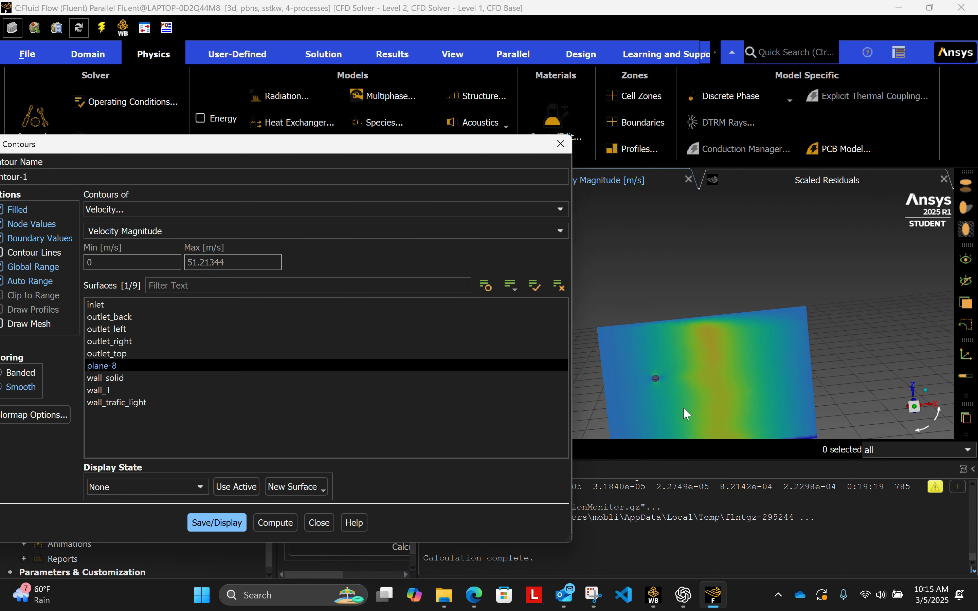
scroll(762, 310, up, 4)
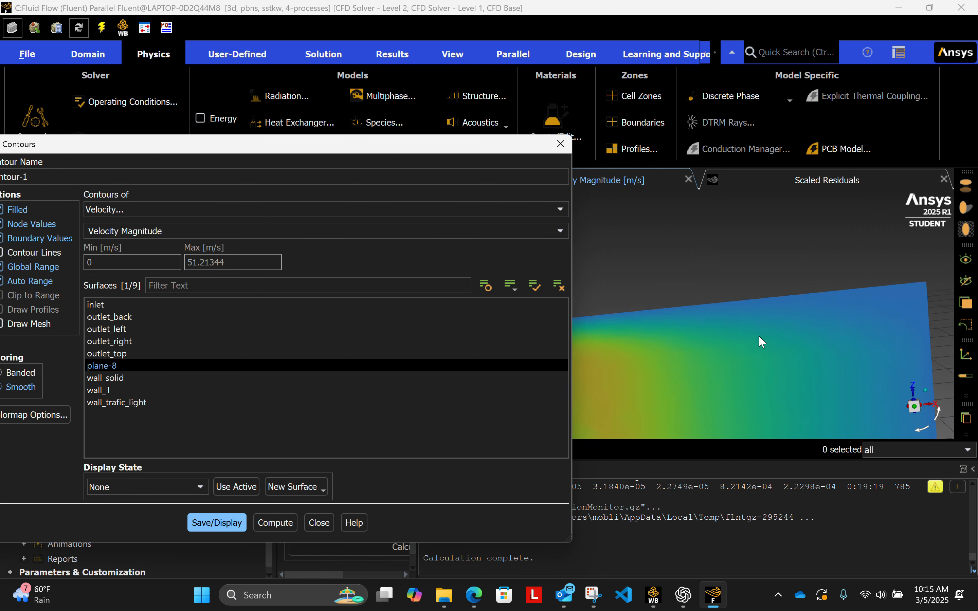
scroll(757, 336, down, 5)
scroll(747, 420, down, 2)
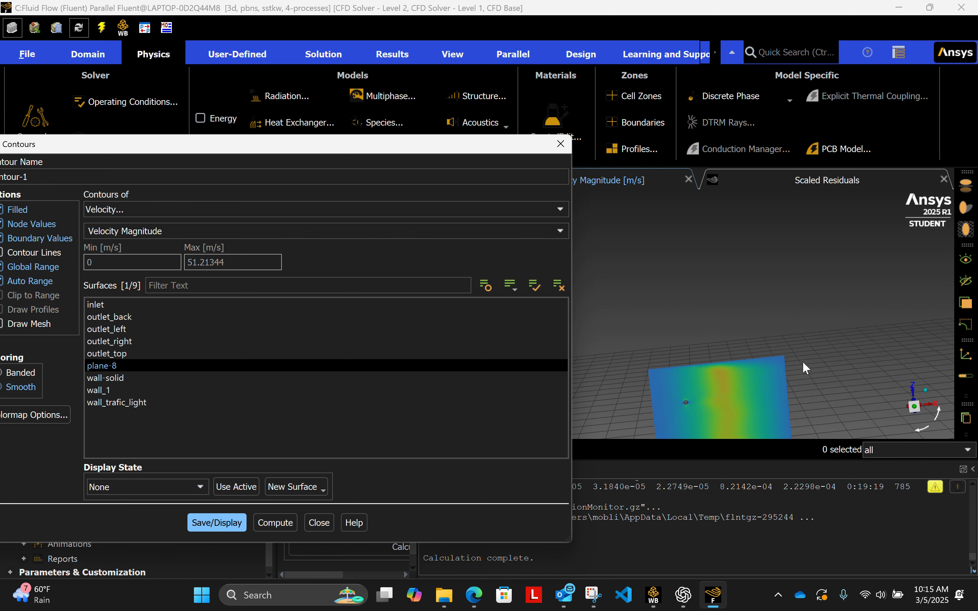
click(917, 406)
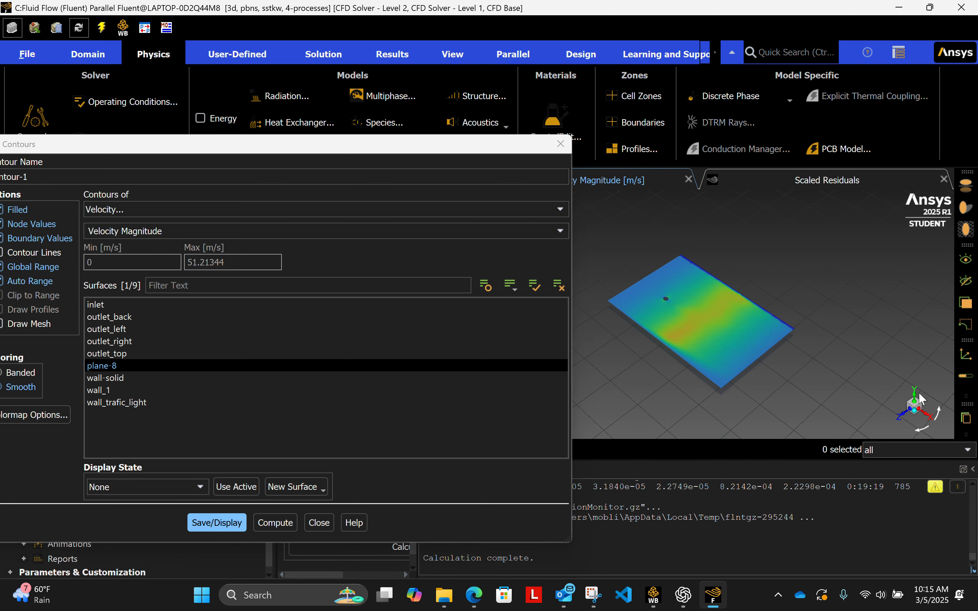
drag(759, 376, 572, 367)
drag(776, 336, 748, 340)
scroll(717, 319, up, 4)
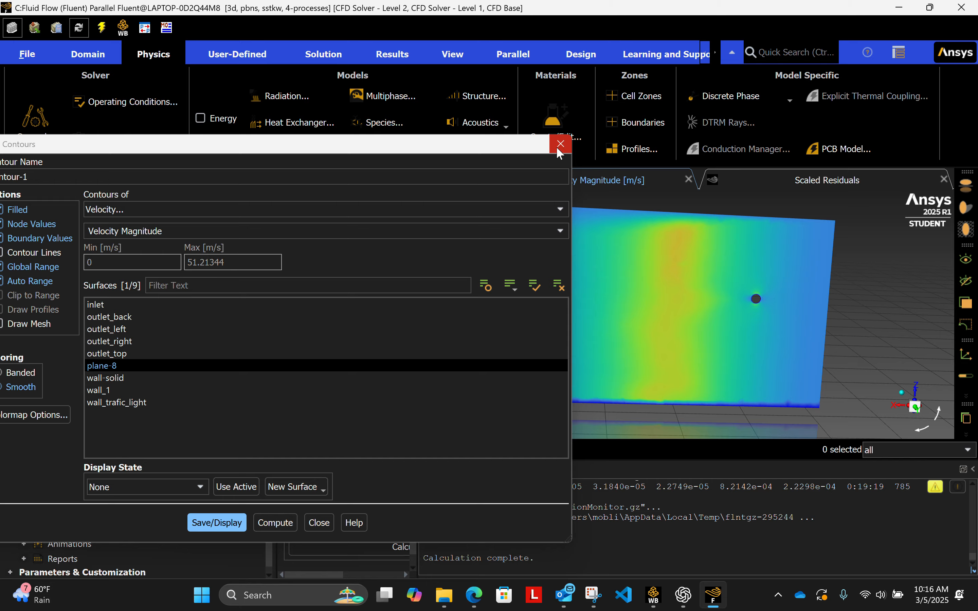
drag(483, 151, 643, 160)
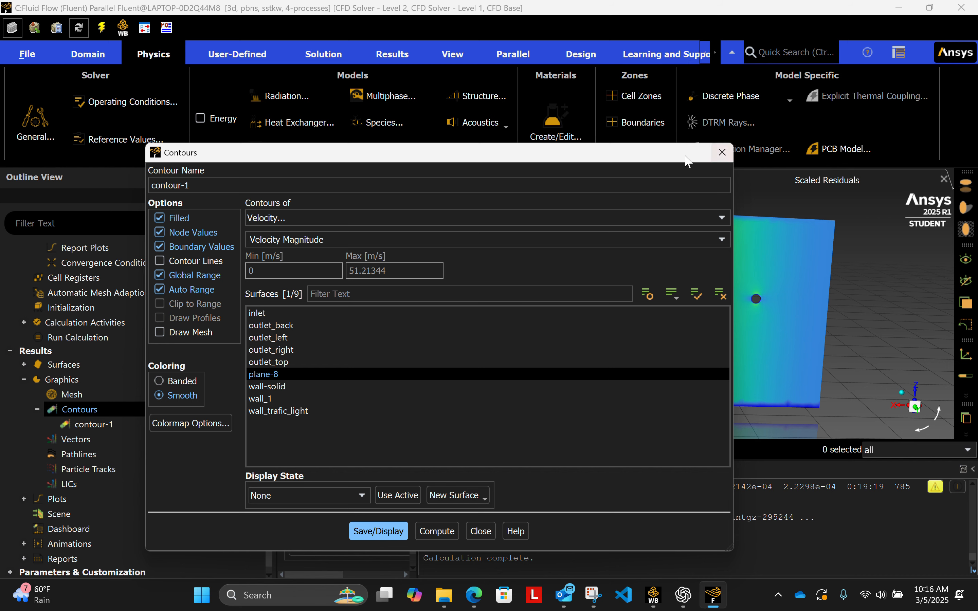
drag(687, 158, 535, 128)
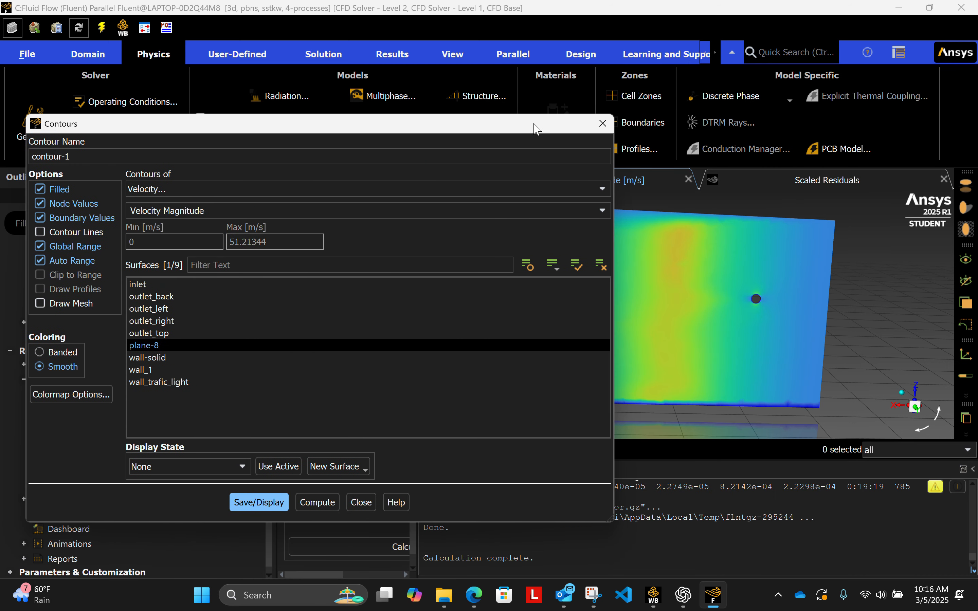
click(604, 129)
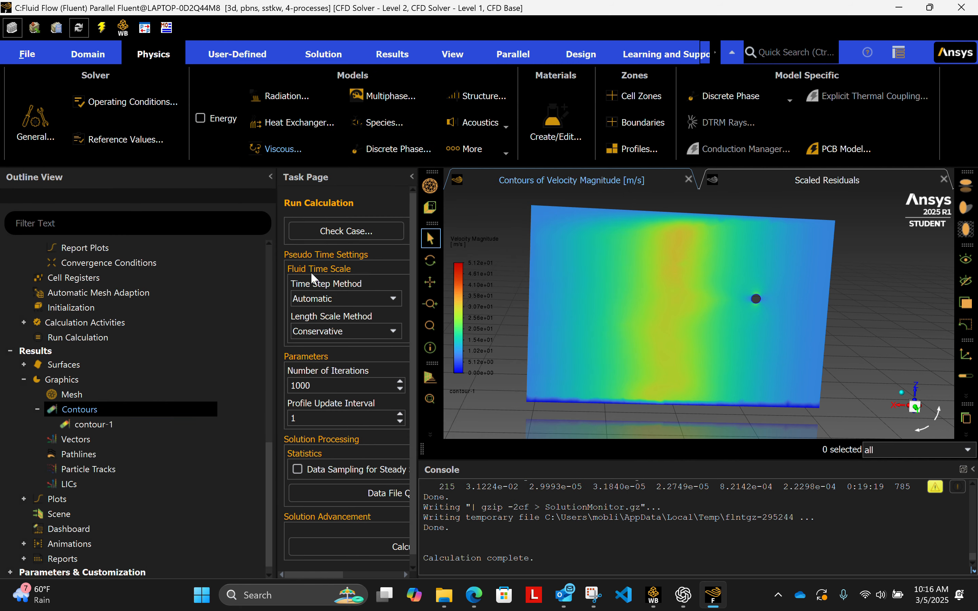
Display velocity vectors coloured by velocity magnitude on plane-8 and inspect the flow around the traffic light arm's cross-section.
double_click(63, 444)
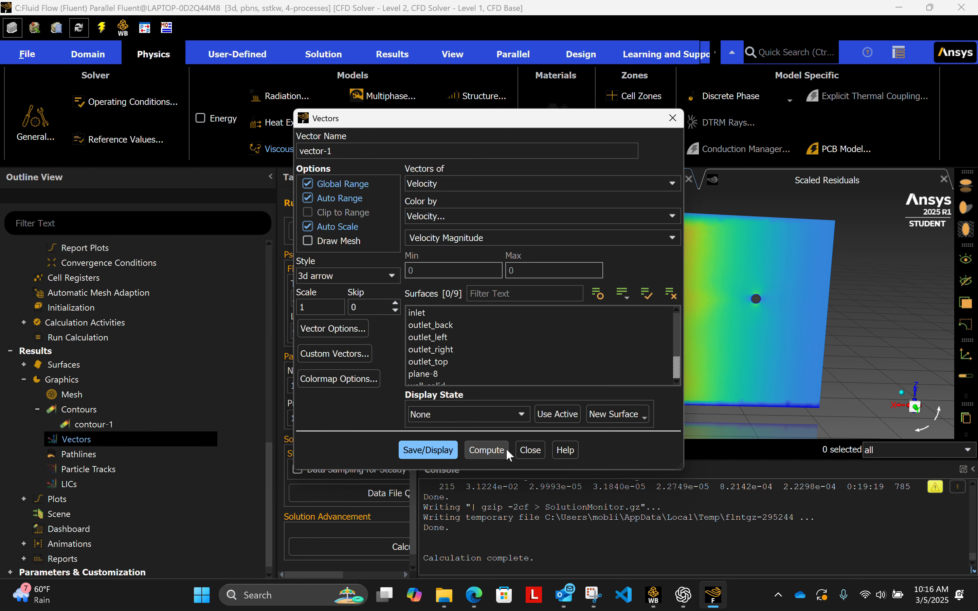
click(530, 450)
double_click(93, 454)
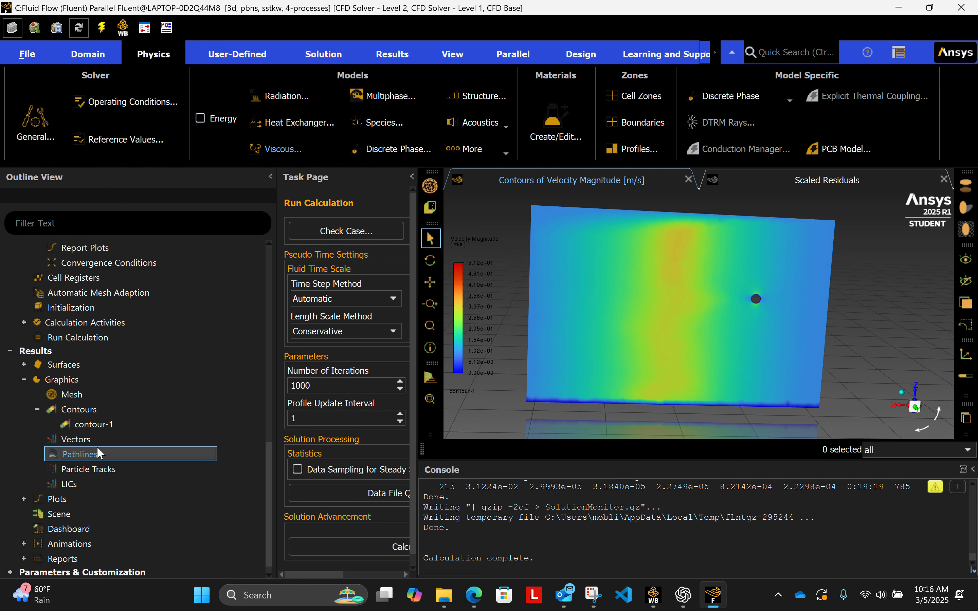
click(98, 443)
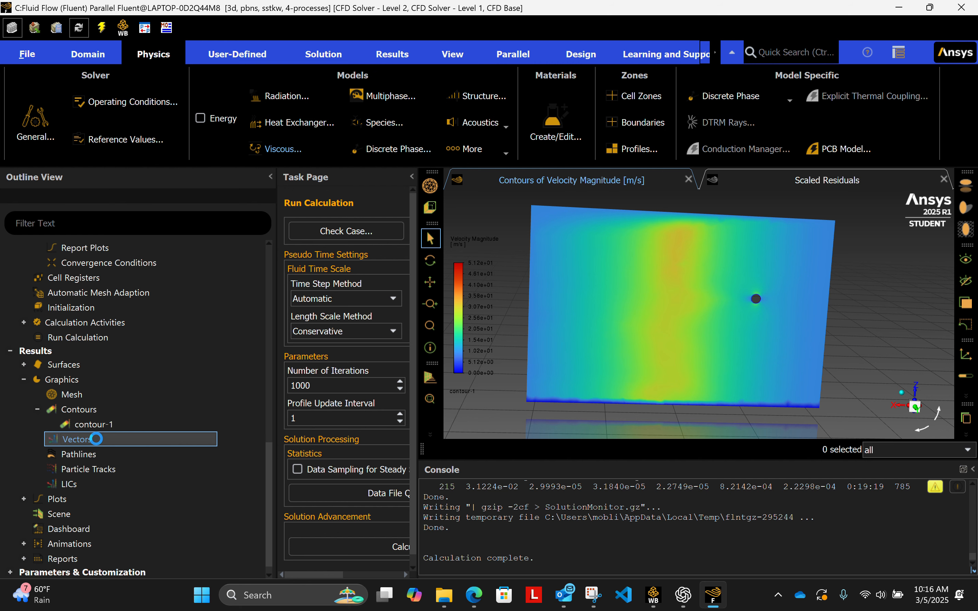
click(445, 374)
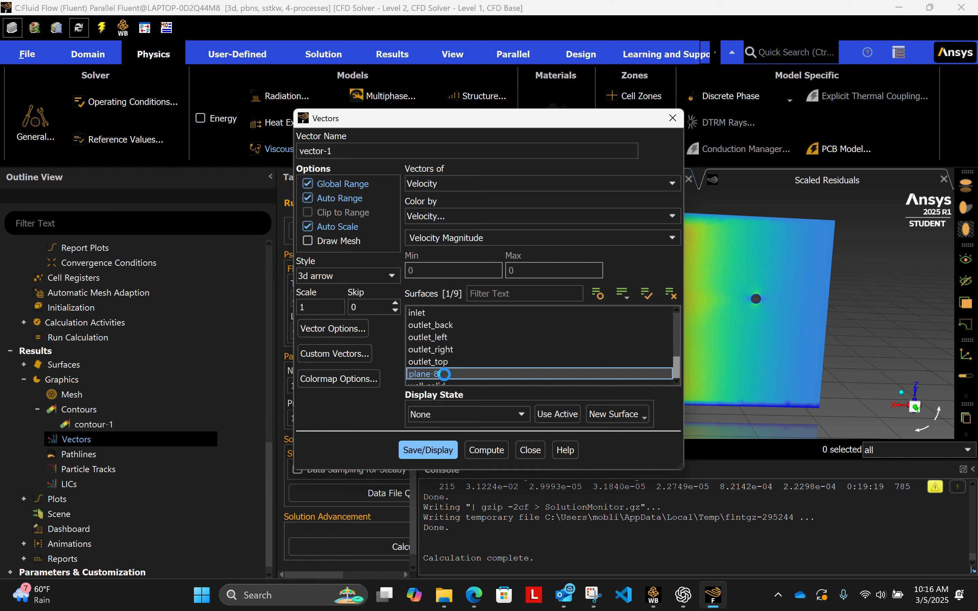
click(426, 446)
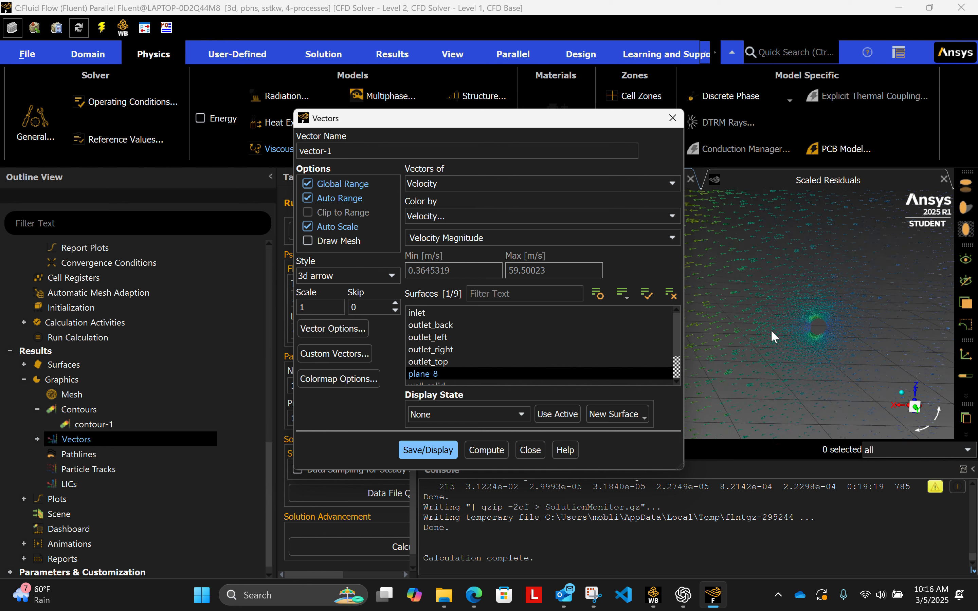
scroll(814, 322, up, 8)
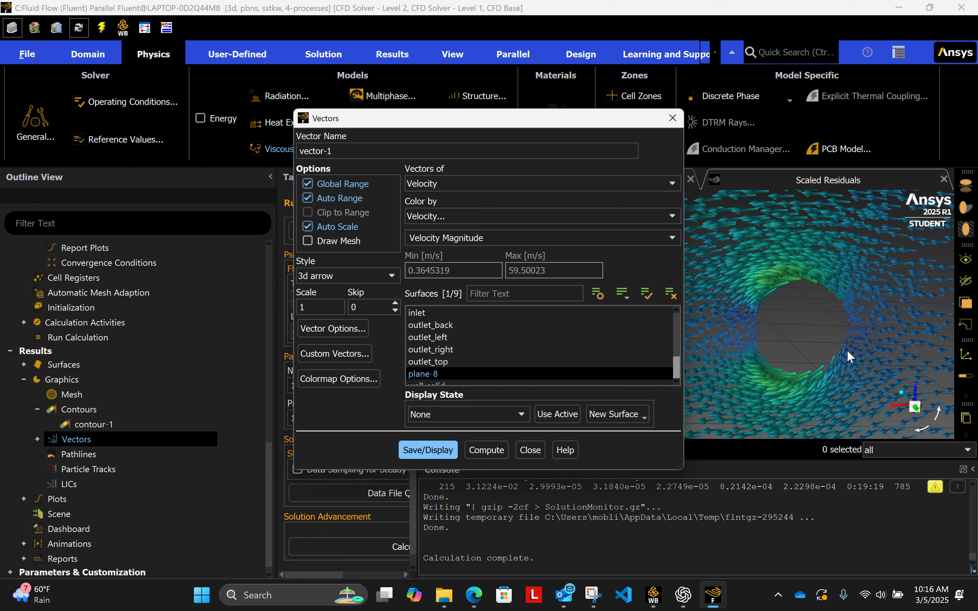
scroll(846, 350, down, 4)
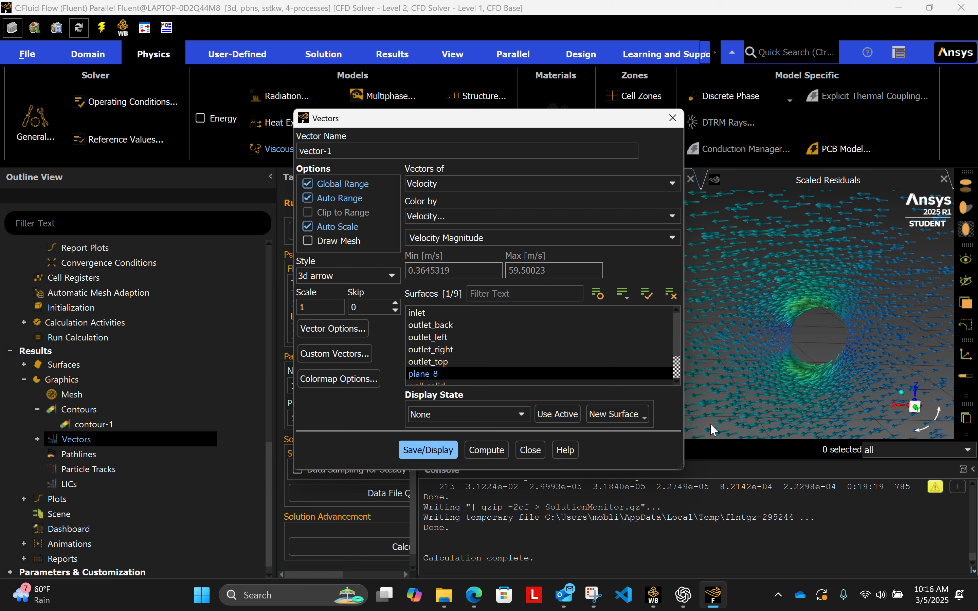
scroll(779, 341, up, 5)
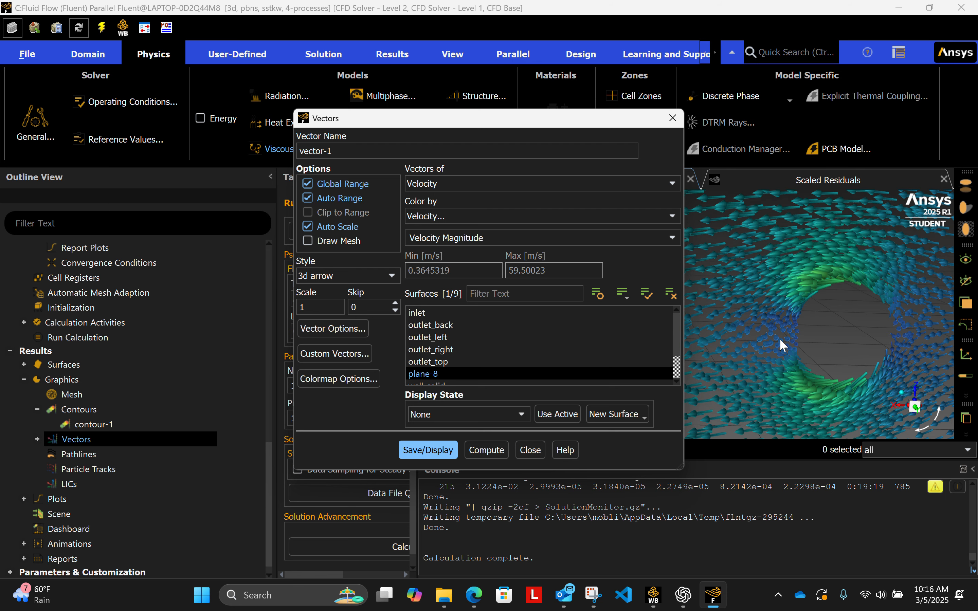
scroll(731, 363, down, 10)
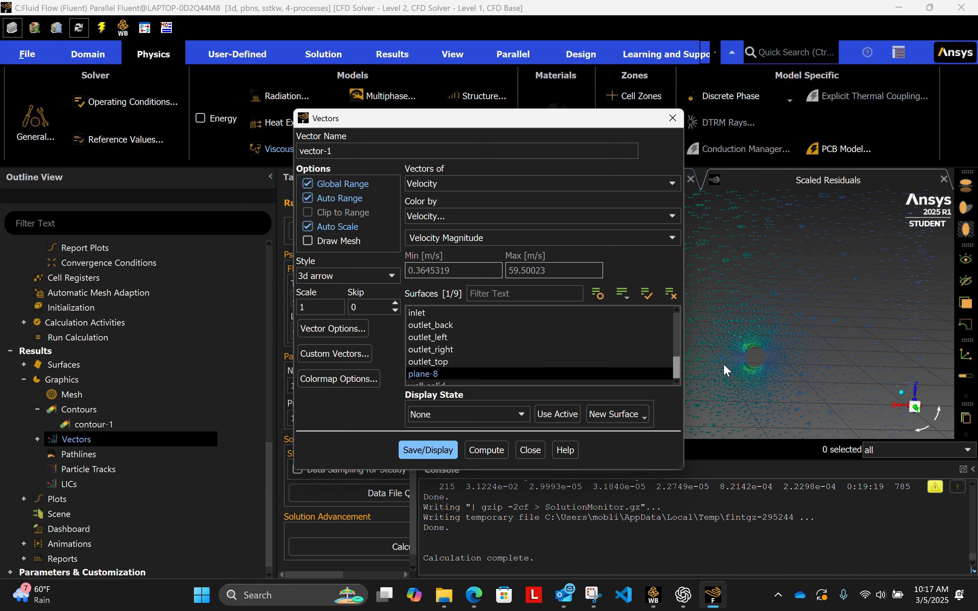
View the velocity vector plot on plane-8 from farther away and close the vector definition.
scroll(722, 364, down, 4)
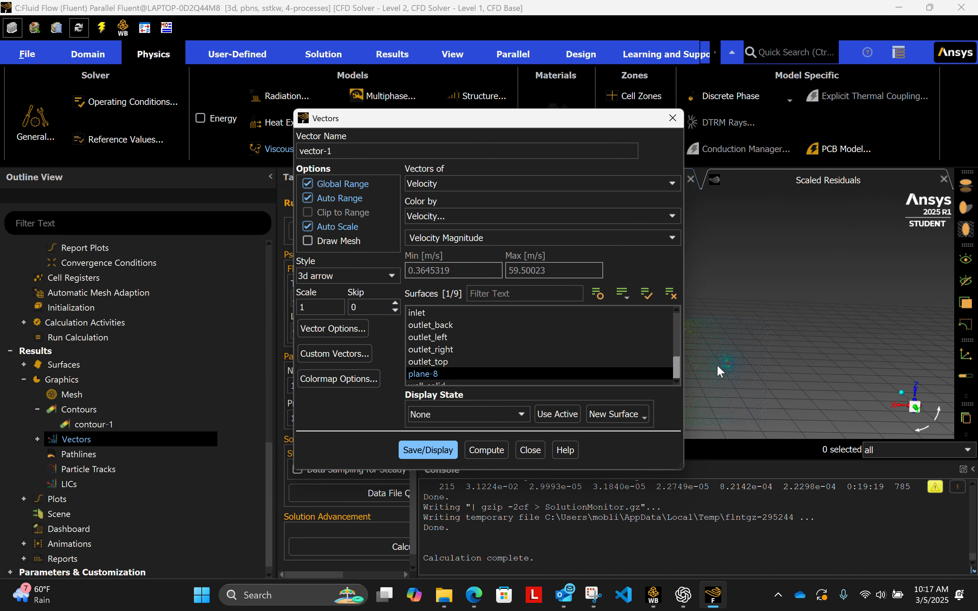
mouse_move(754, 358)
mouse_down()
mouse_move(773, 363)
mouse_move(717, 372)
mouse_move(748, 351)
mouse_up()
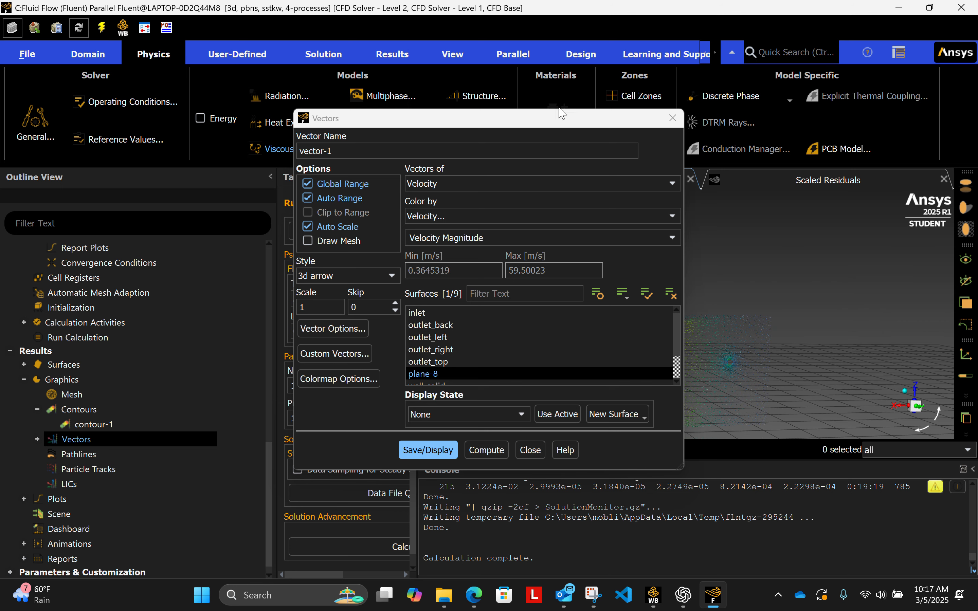
drag(534, 126, 416, 124)
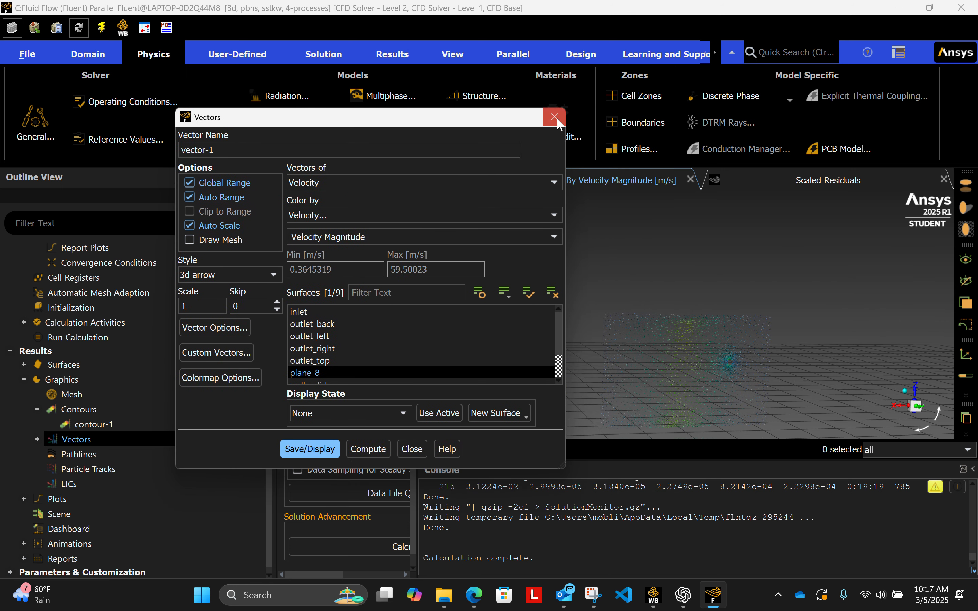
click(412, 448)
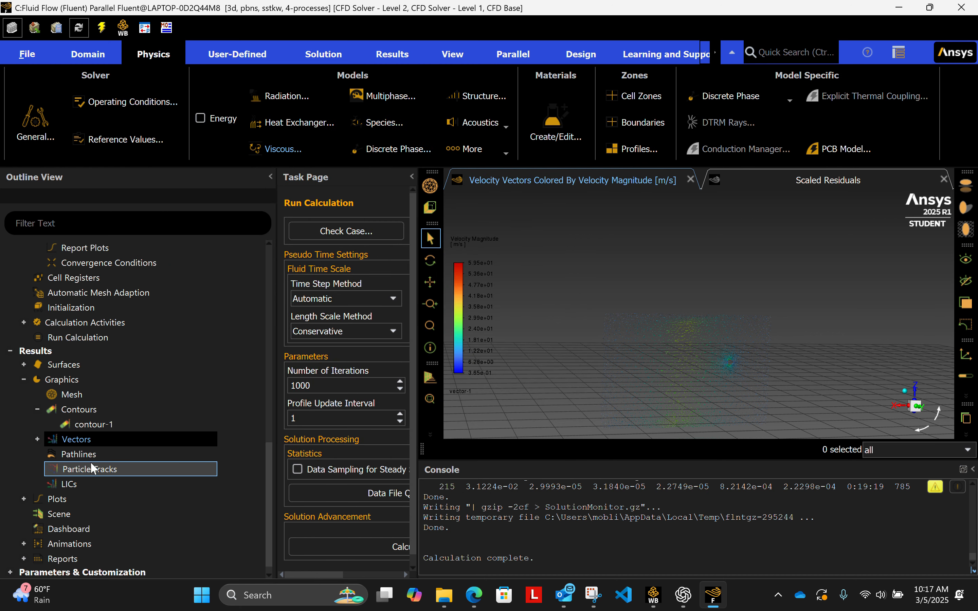
Display line pathlines released from plane-8 and coloured by particle ID, inspect them from several angles, and close the pathline definition.
double_click(91, 456)
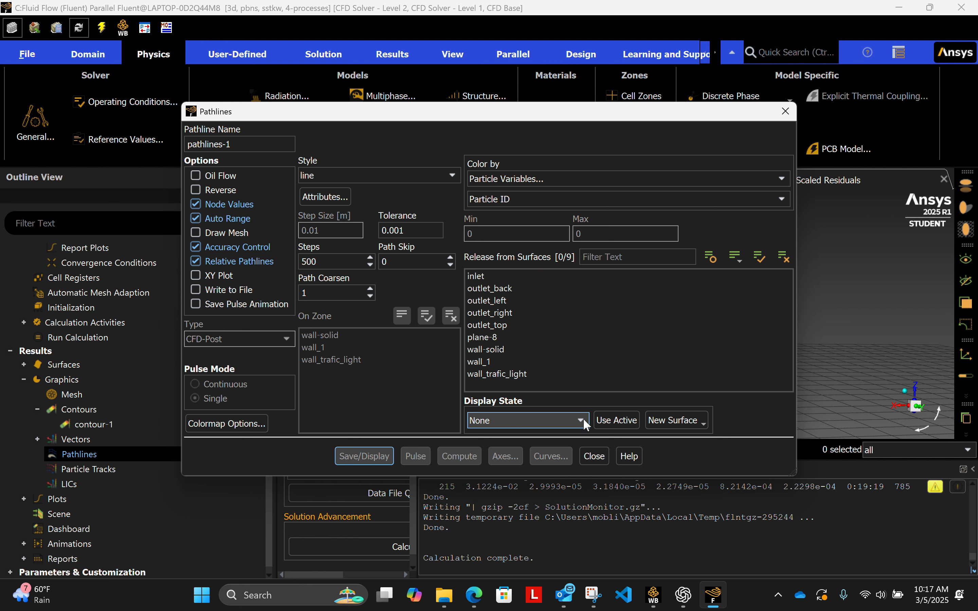
click(562, 337)
click(362, 458)
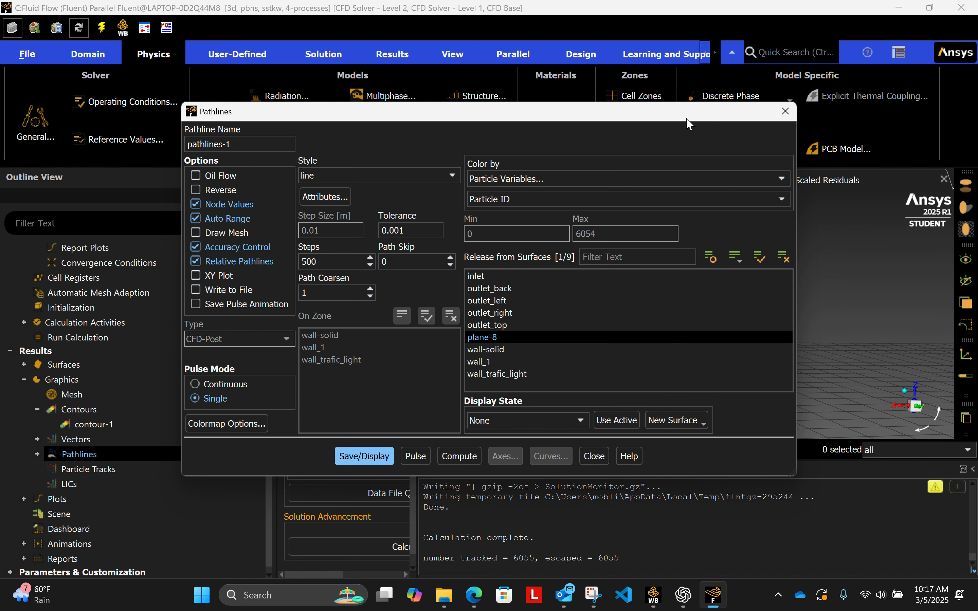
drag(687, 117, 501, 202)
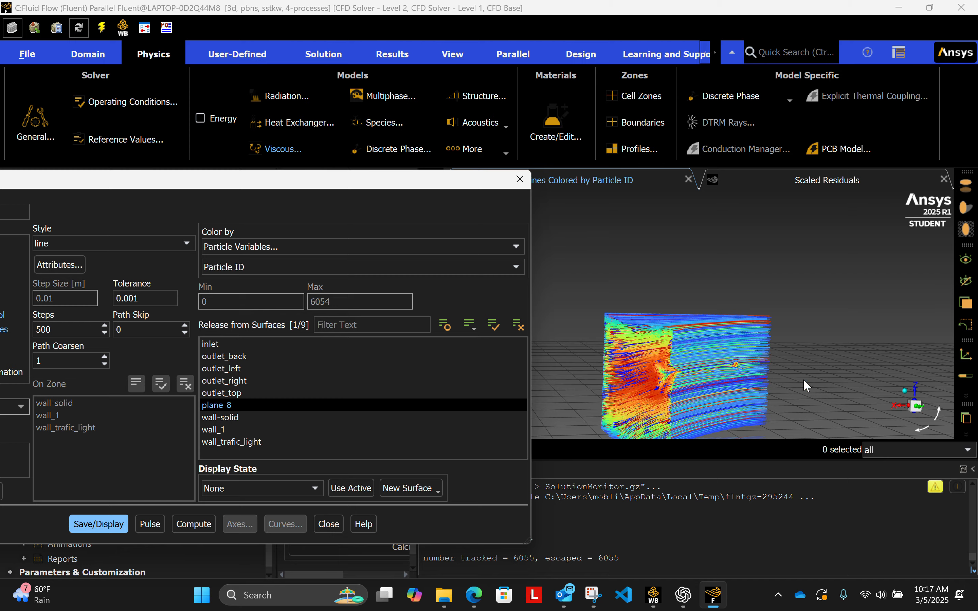
drag(803, 379, 630, 348)
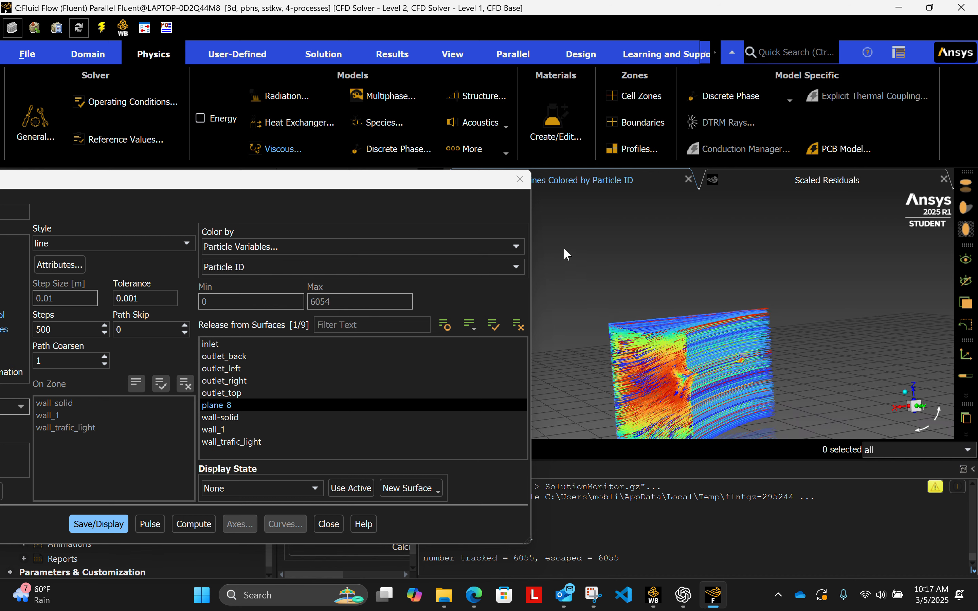
drag(827, 304, 767, 289)
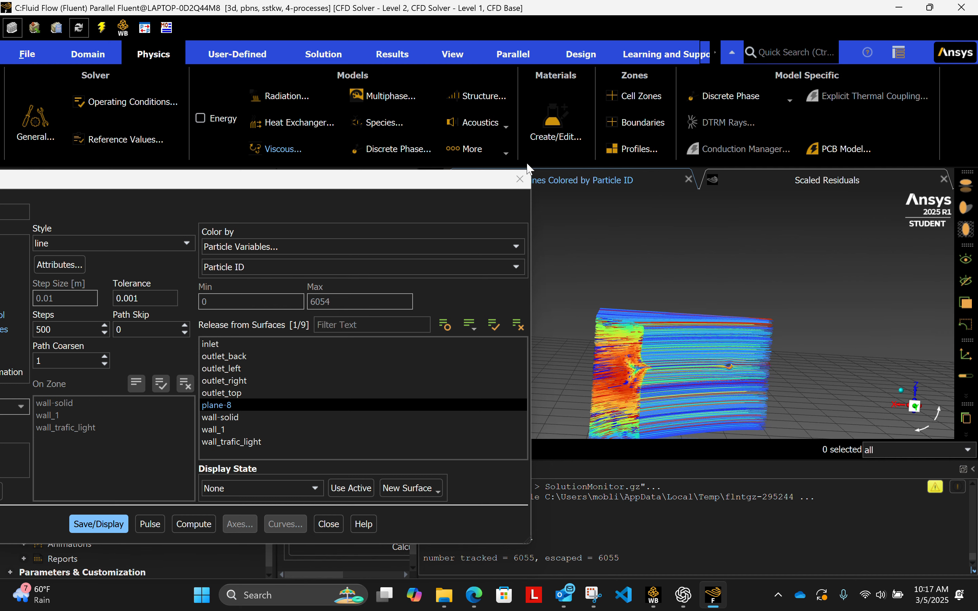
click(520, 179)
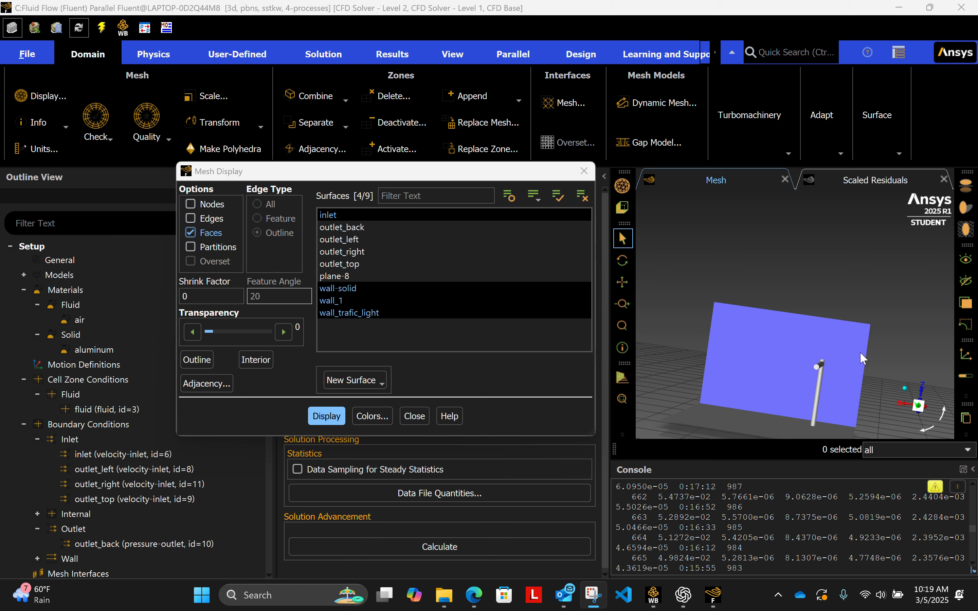
Add the outlet_back, outlet_left and outlet_right surfaces one after another to the mesh display around the traffic light, and close the display settings.
drag(859, 352, 723, 515)
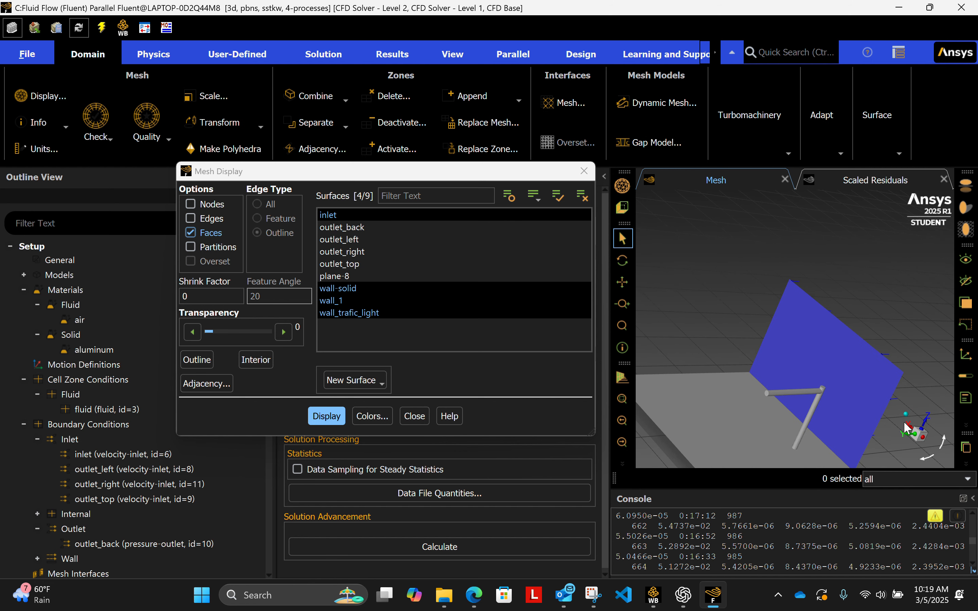
drag(465, 184, 348, 206)
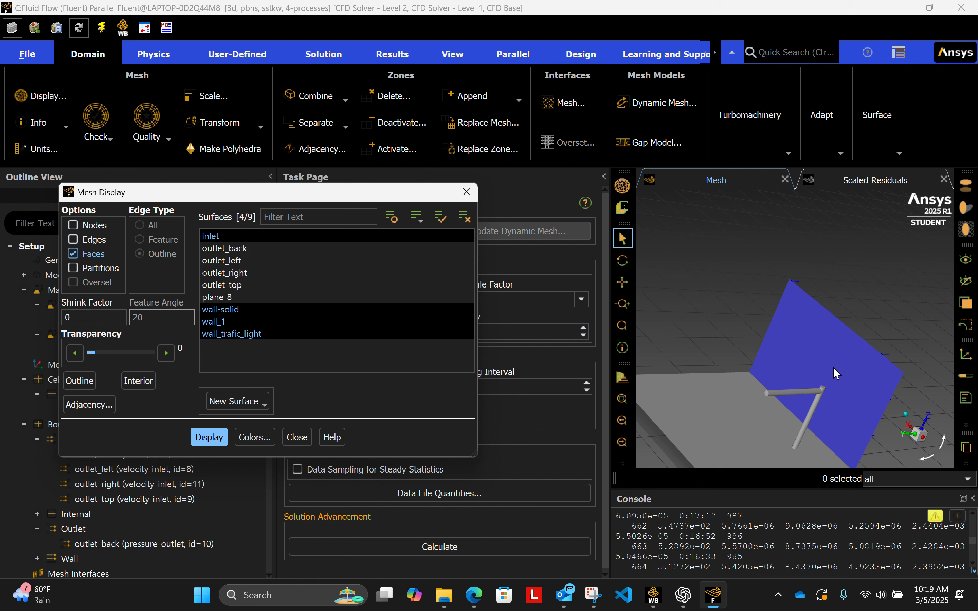
drag(864, 417, 750, 416)
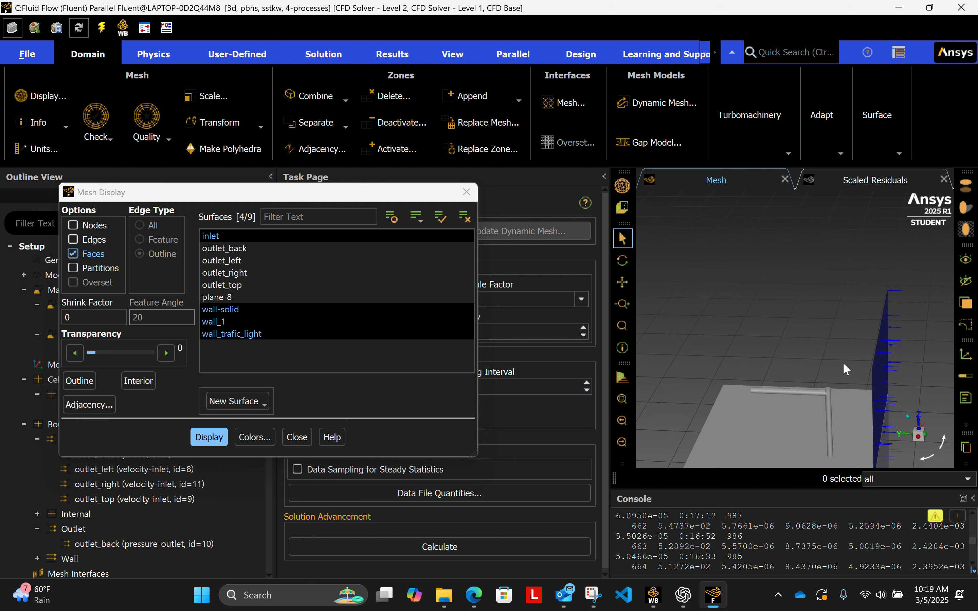
drag(792, 426, 852, 407)
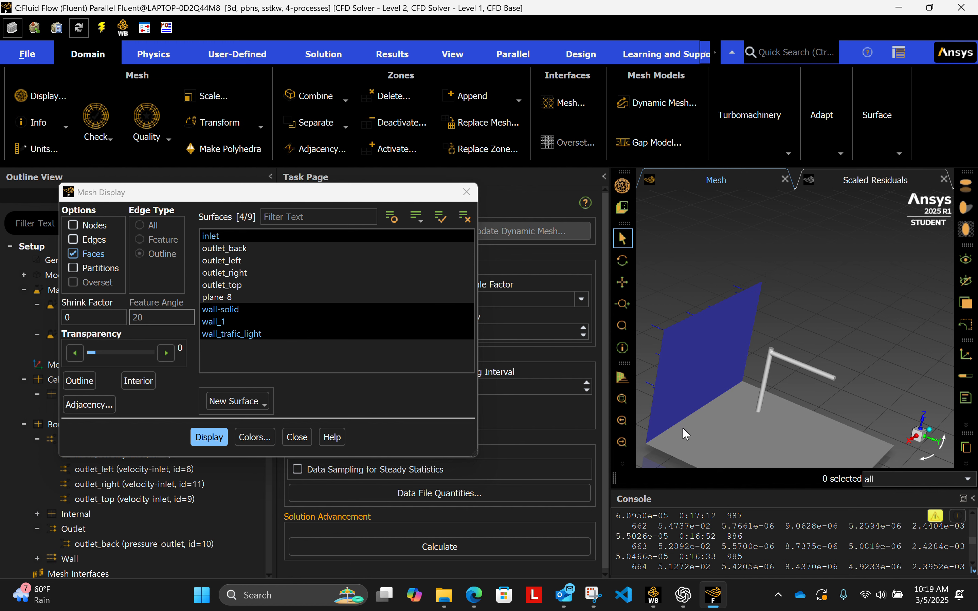
click(243, 248)
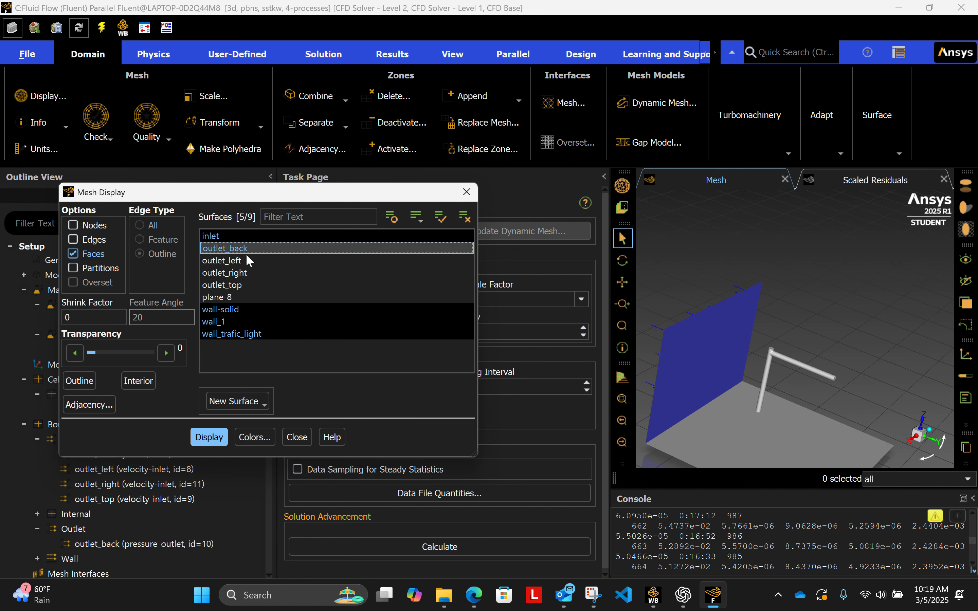
click(218, 437)
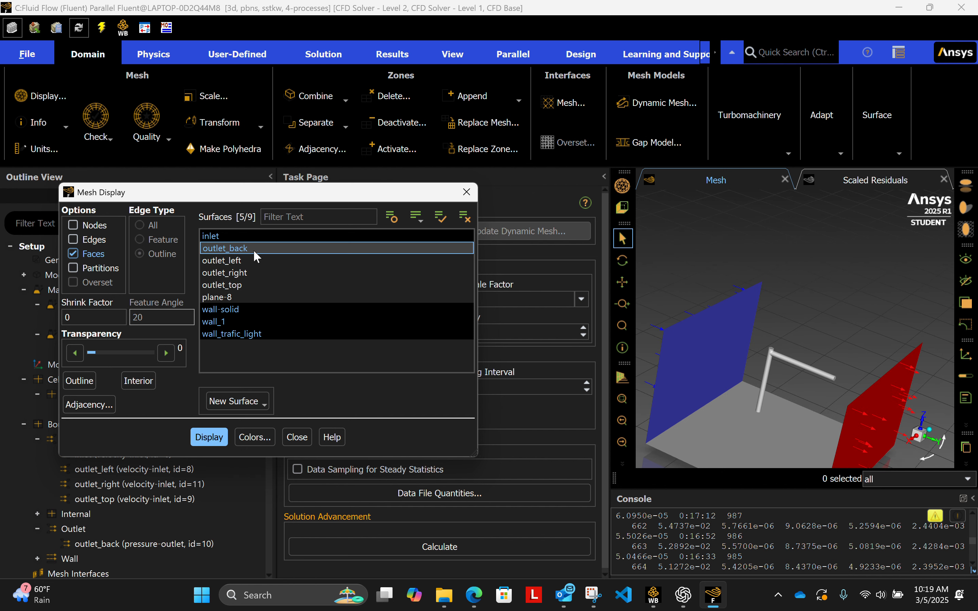
click(243, 261)
click(219, 435)
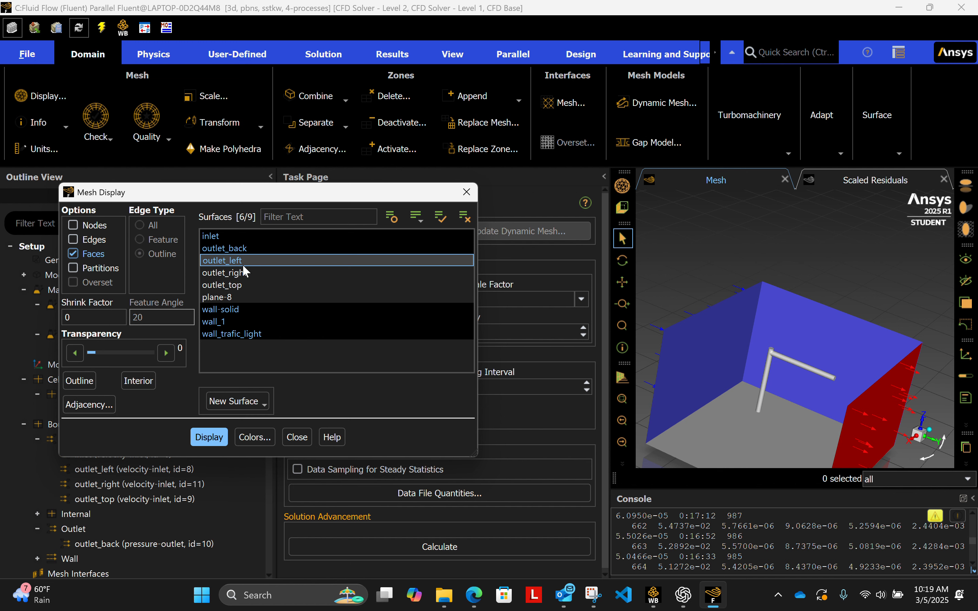
click(239, 273)
click(206, 433)
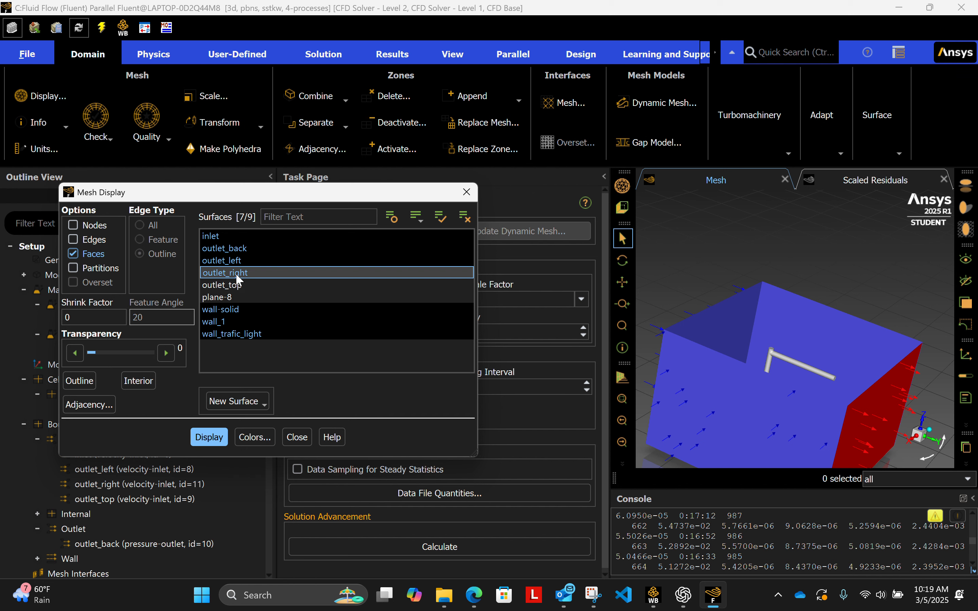
click(474, 195)
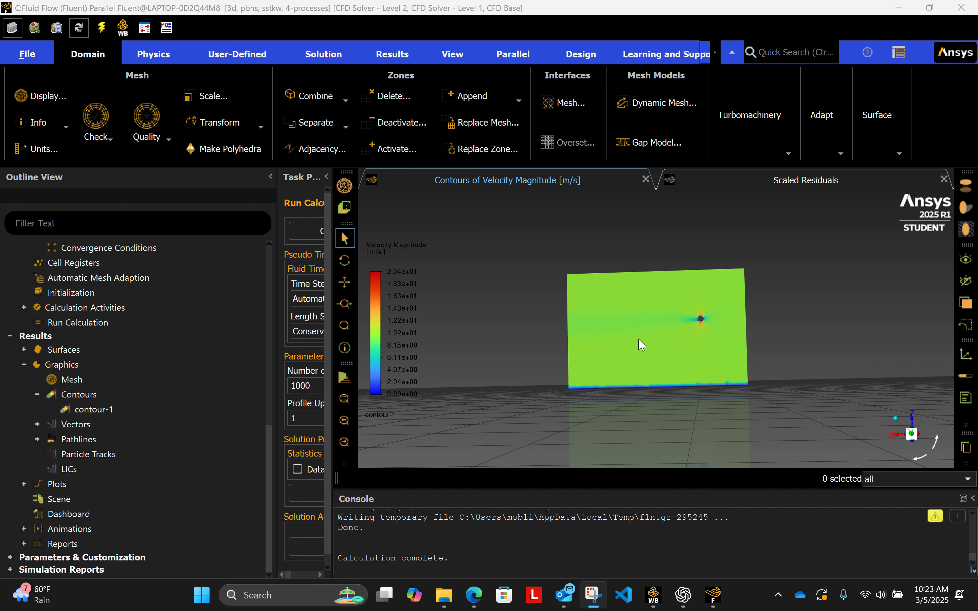
Add wall-solid, wall_1 and wall_trafic_light to the surfaces of contour-1 and redisplay the velocity magnitude contours.
scroll(639, 340, down, 1)
scroll(639, 340, up, 3)
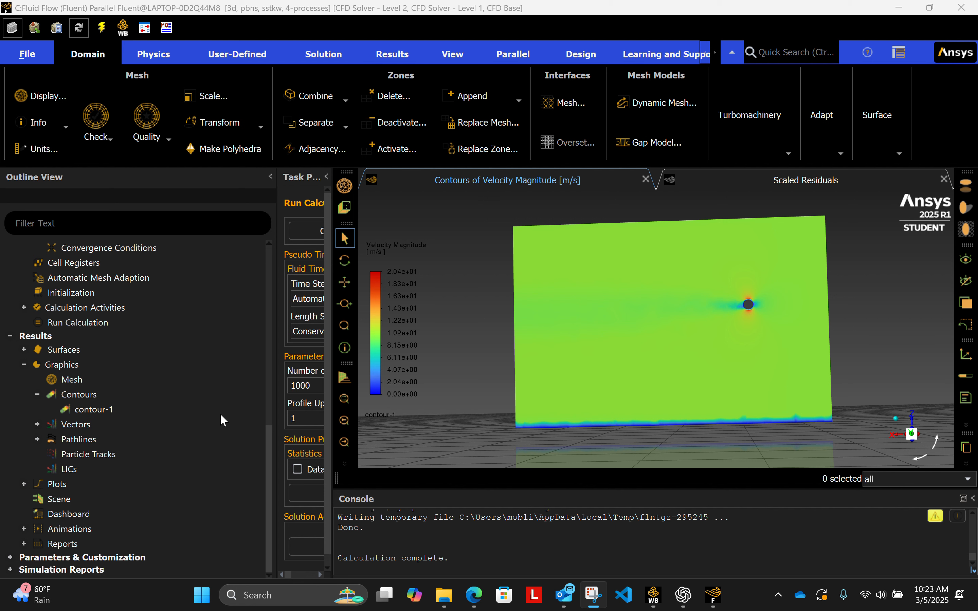
click(102, 406)
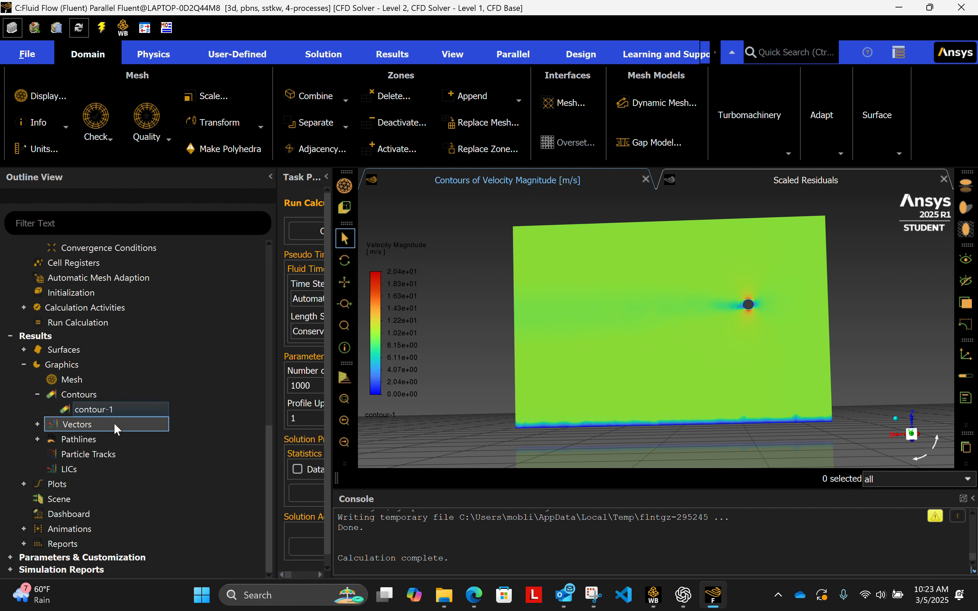
double_click(81, 406)
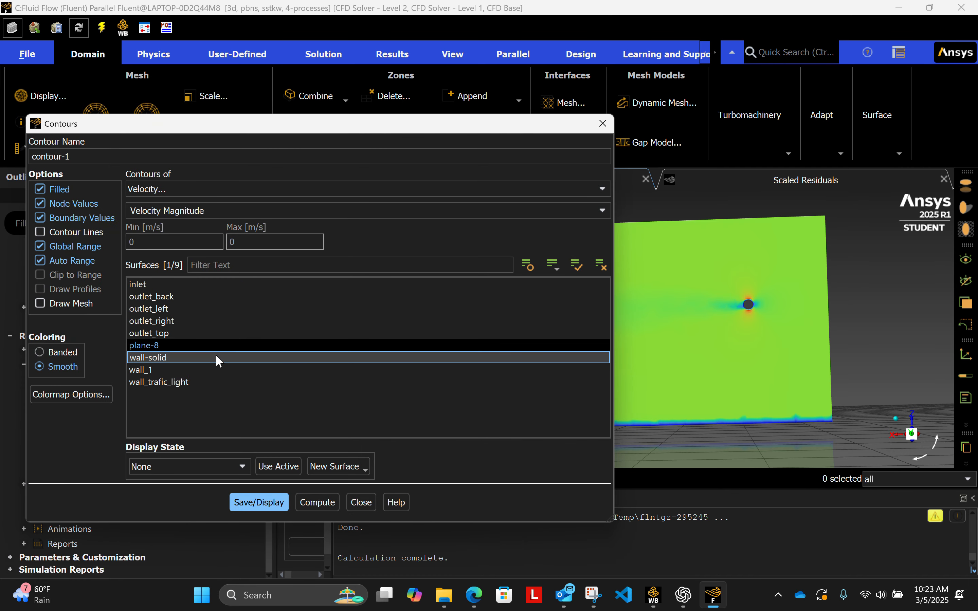
click(217, 356)
click(213, 370)
click(214, 383)
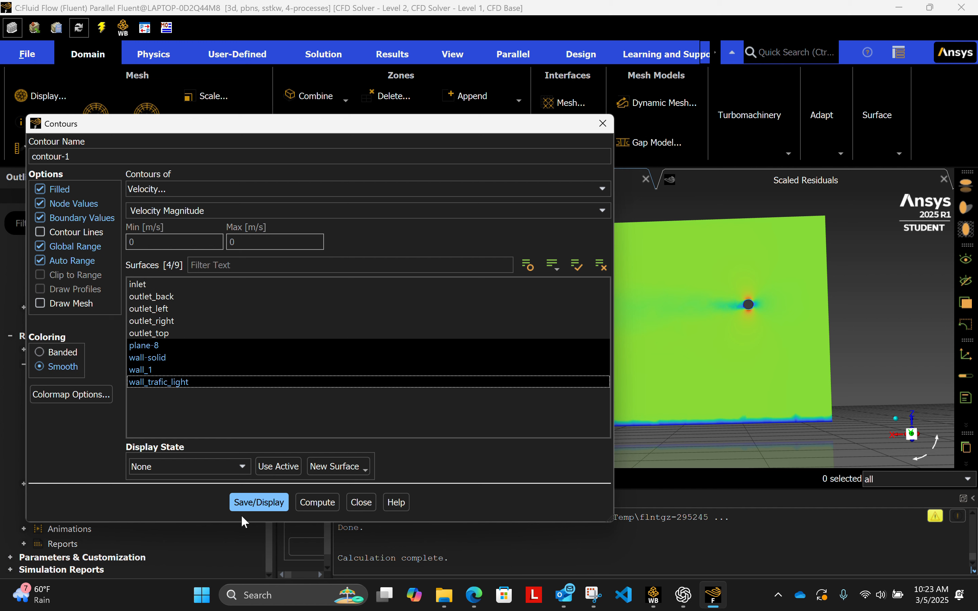
click(243, 509)
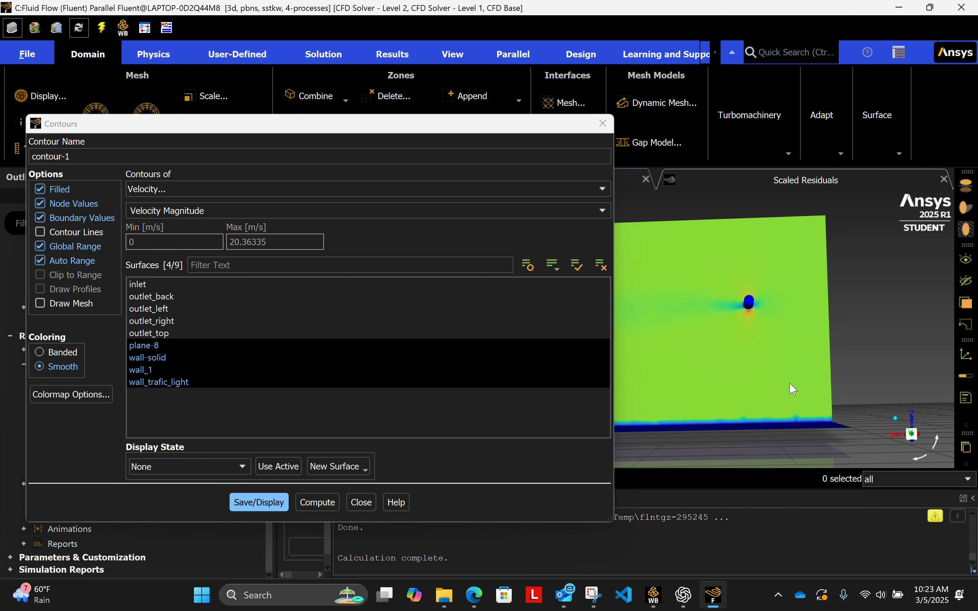
drag(791, 389, 772, 336)
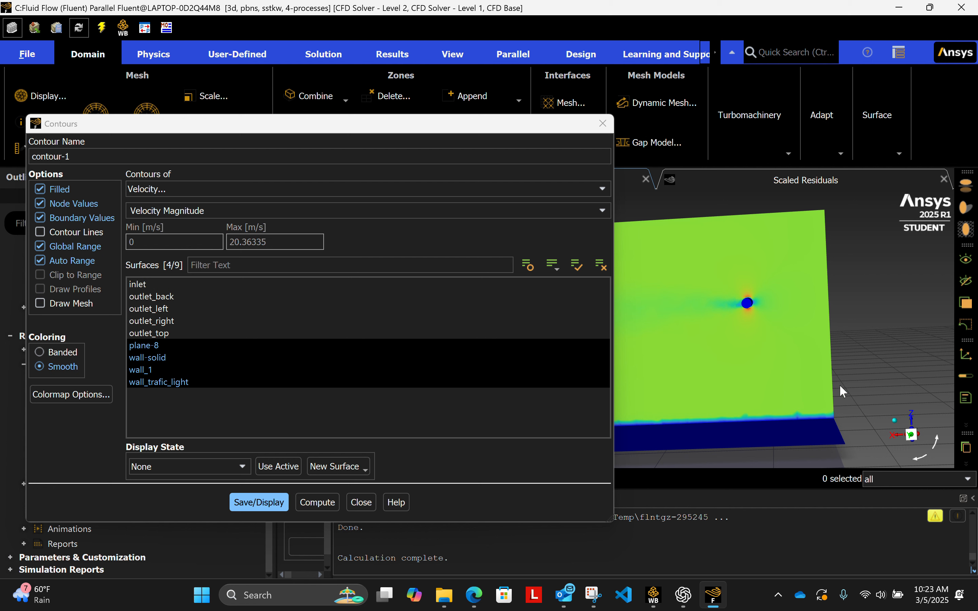
Change the variable of contour-1 to static pressure and redisplay it on plane-8 and the wall surfaces.
click(252, 188)
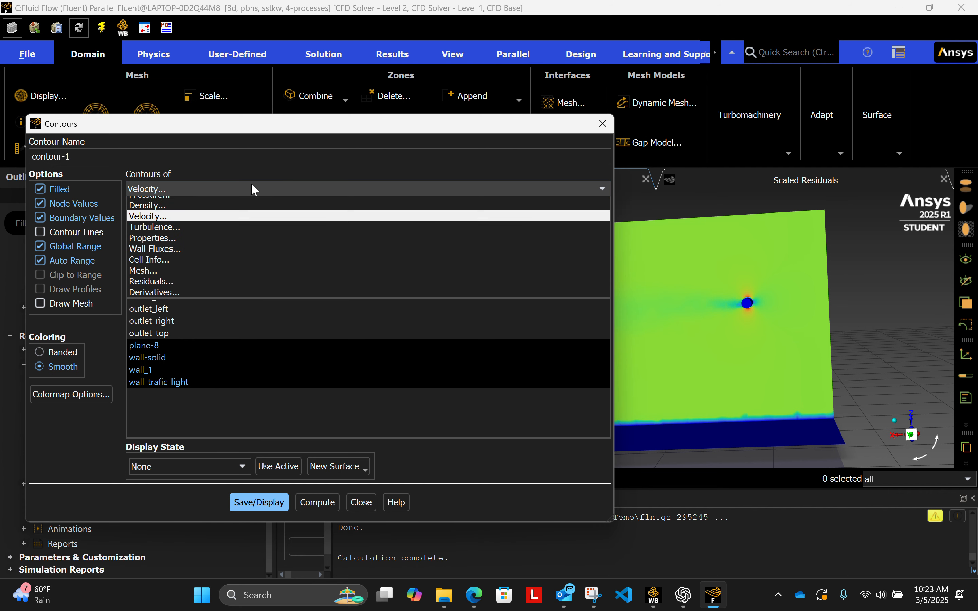
scroll(251, 202, up, 1)
click(202, 204)
click(259, 503)
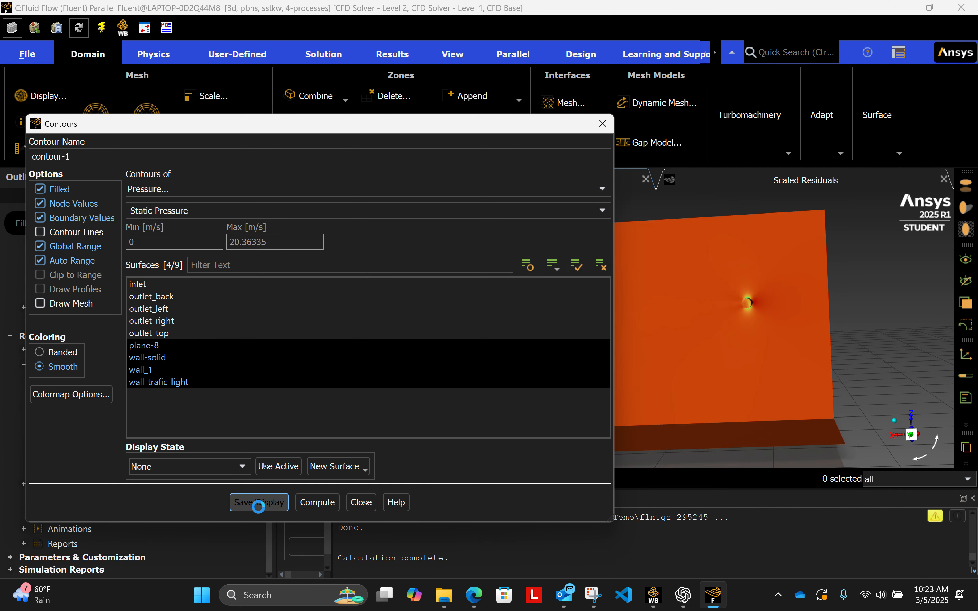
Examine the static pressure distribution on the traffic light arm and the surrounding plane up close, and close the contour definition.
drag(811, 315, 842, 289)
scroll(791, 225, up, 5)
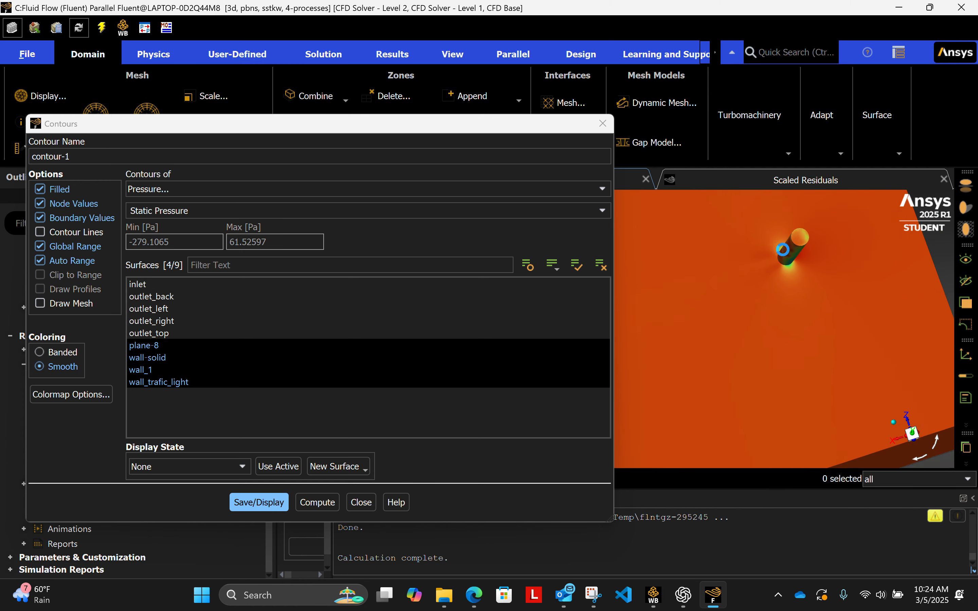
scroll(782, 276, up, 2)
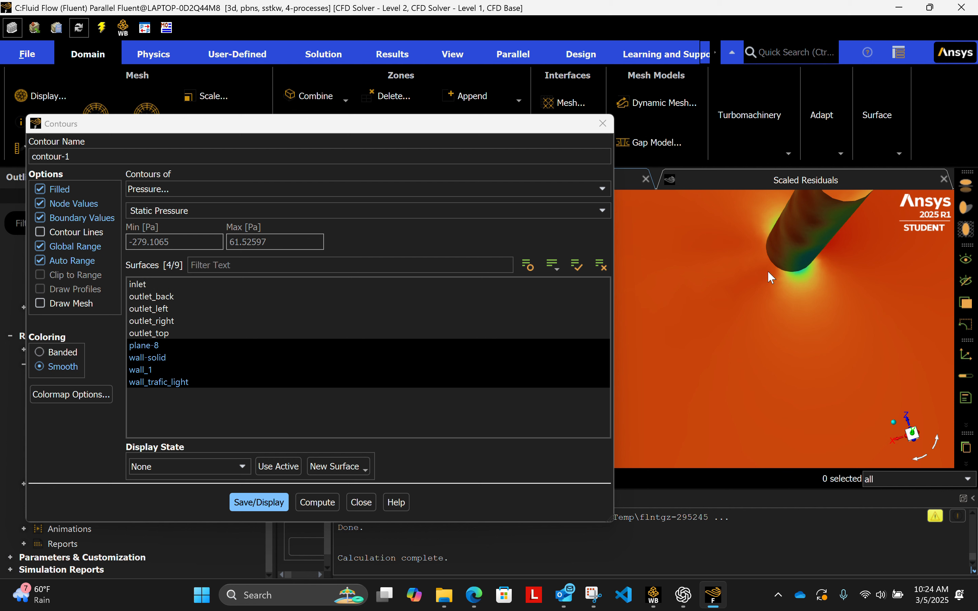
drag(833, 291, 817, 331)
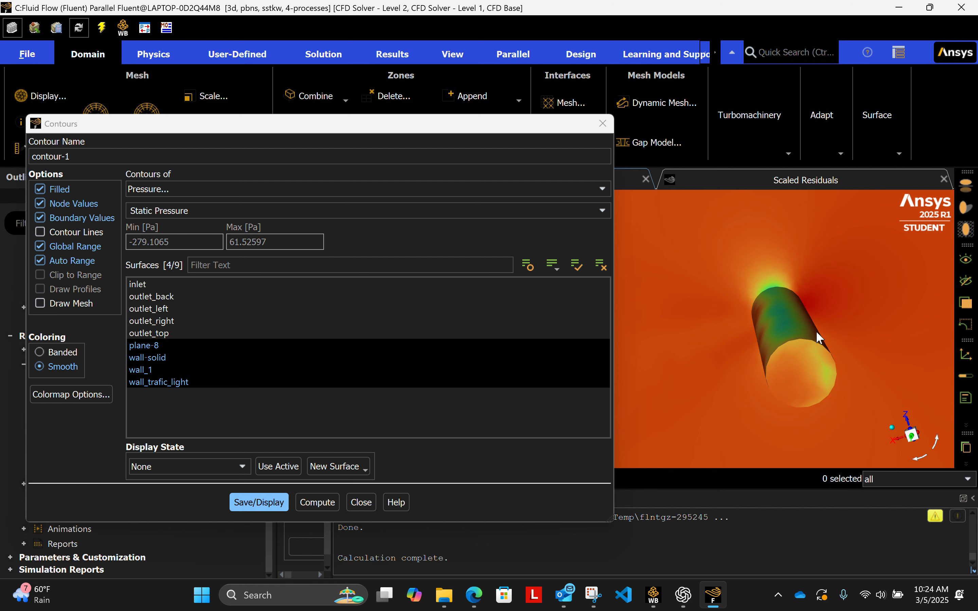
scroll(816, 331, down, 4)
scroll(816, 333, down, 1)
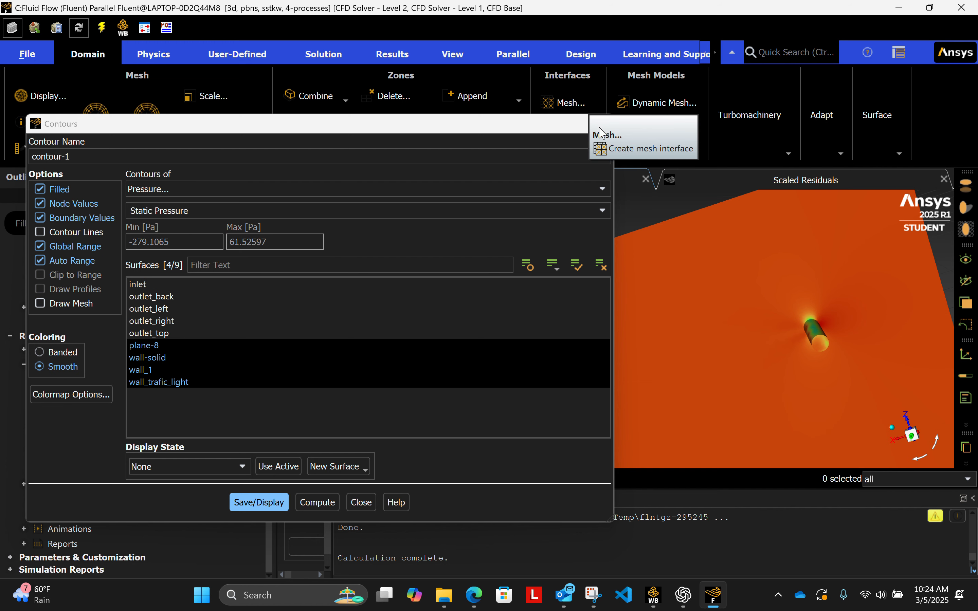
click(602, 123)
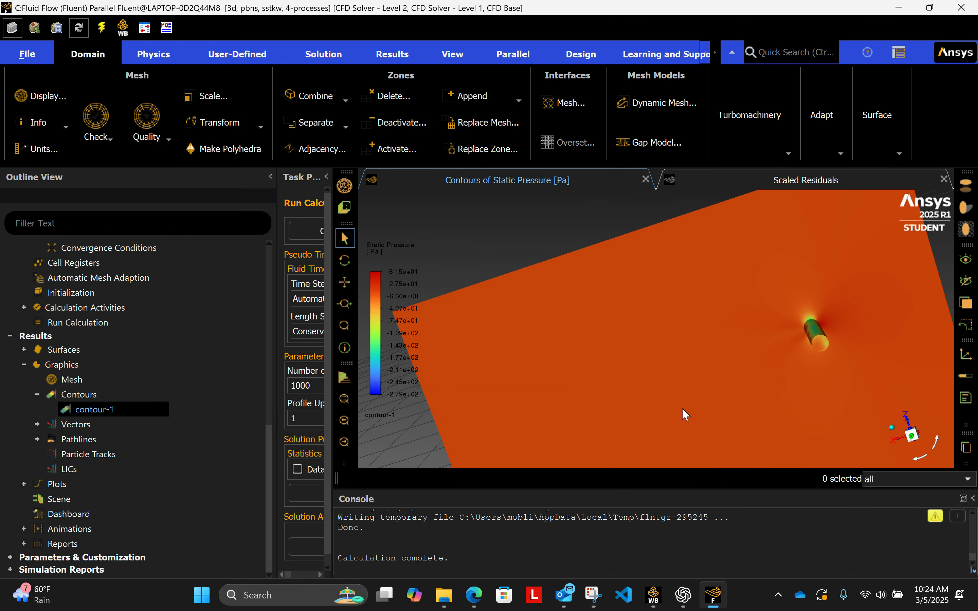
scroll(696, 401, down, 3)
scroll(701, 397, down, 2)
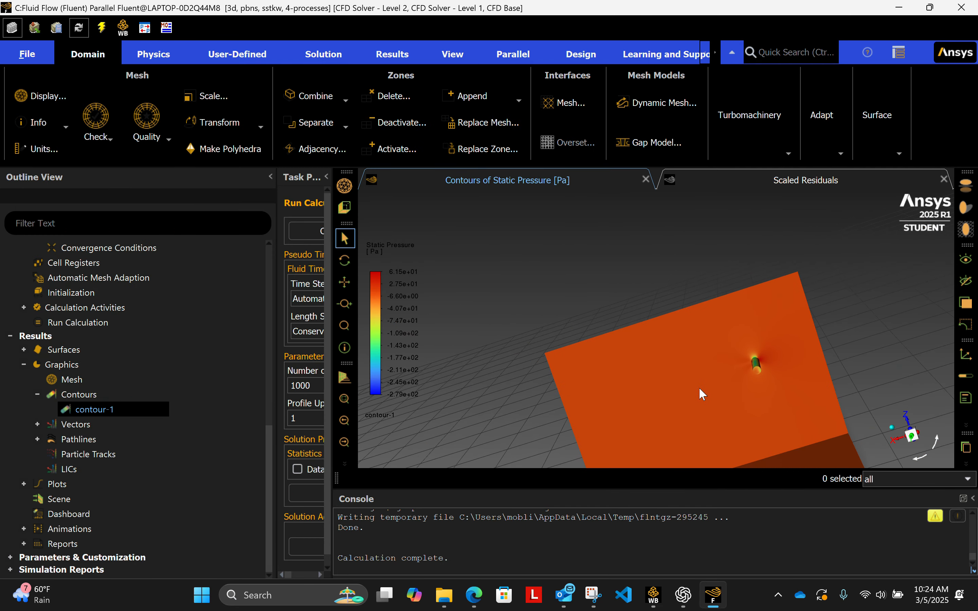